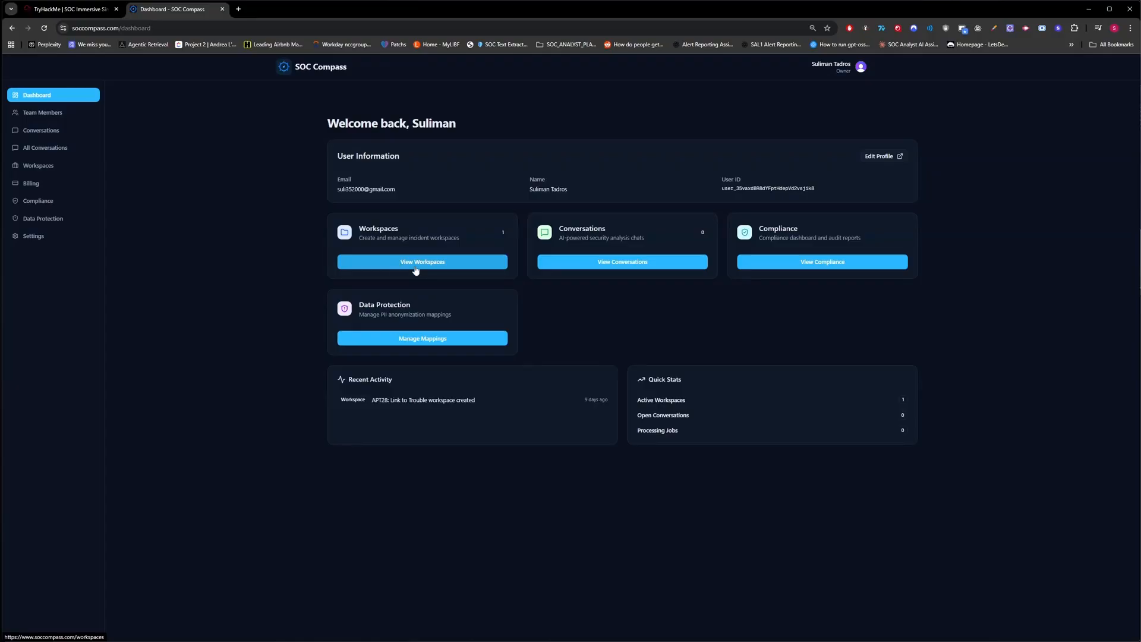
Start a new workspace and paste 'APT28: Initial Access' as its name.
left_click(422, 262)
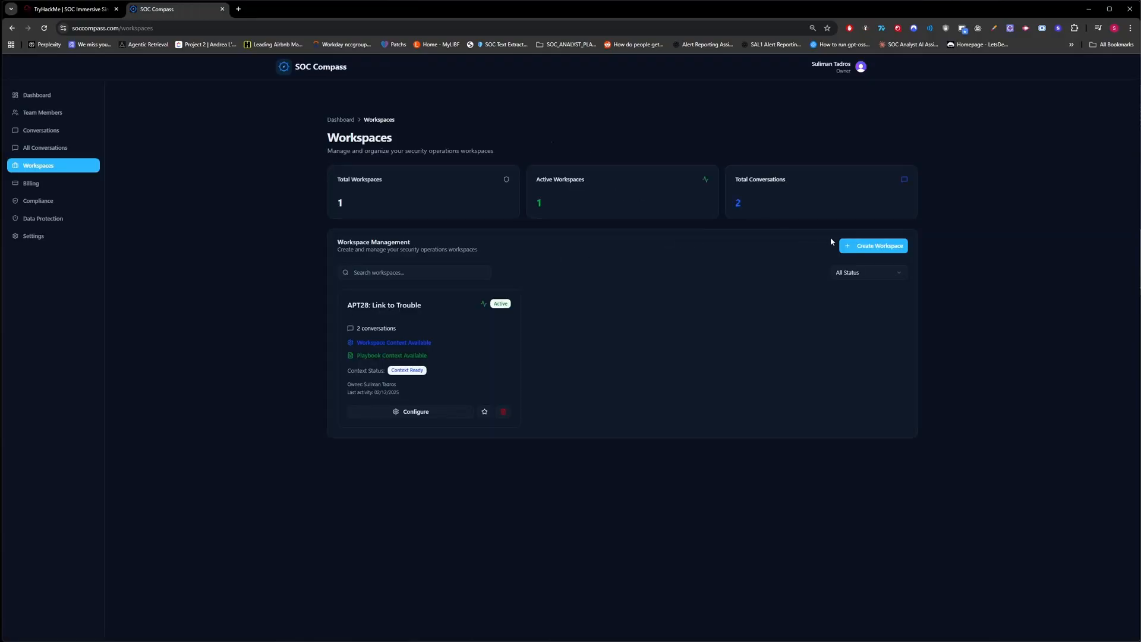
left_click(872, 246)
type("APT28: Initial Access")
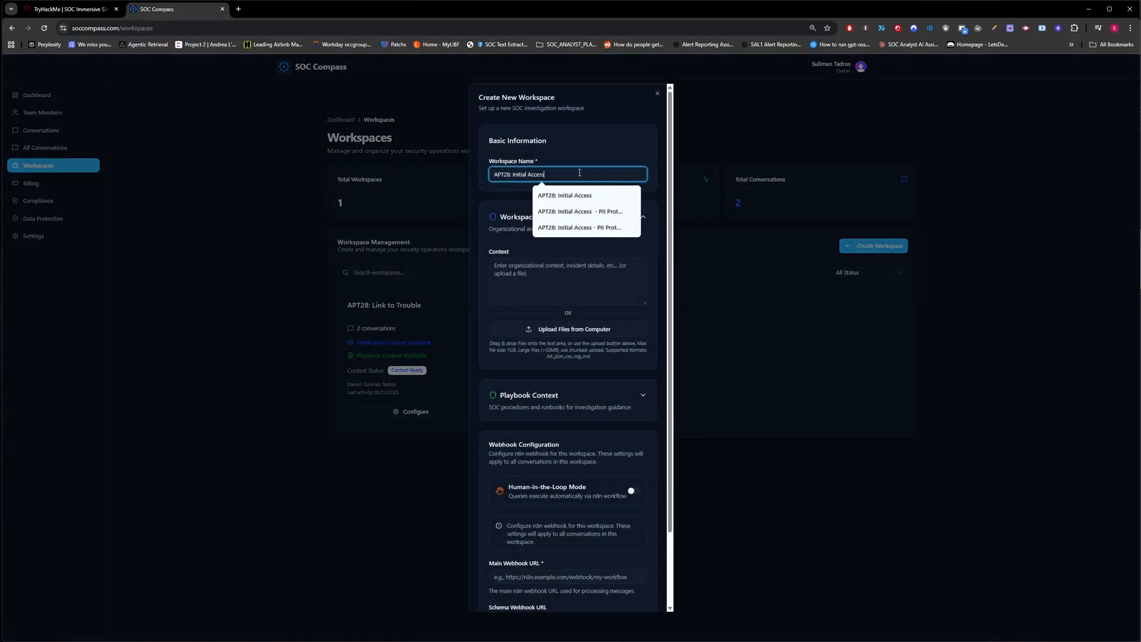
Copy the TryHackMe scenario documentation, through the Analyst Workstation description, into the workspace context.
left_click(72, 9)
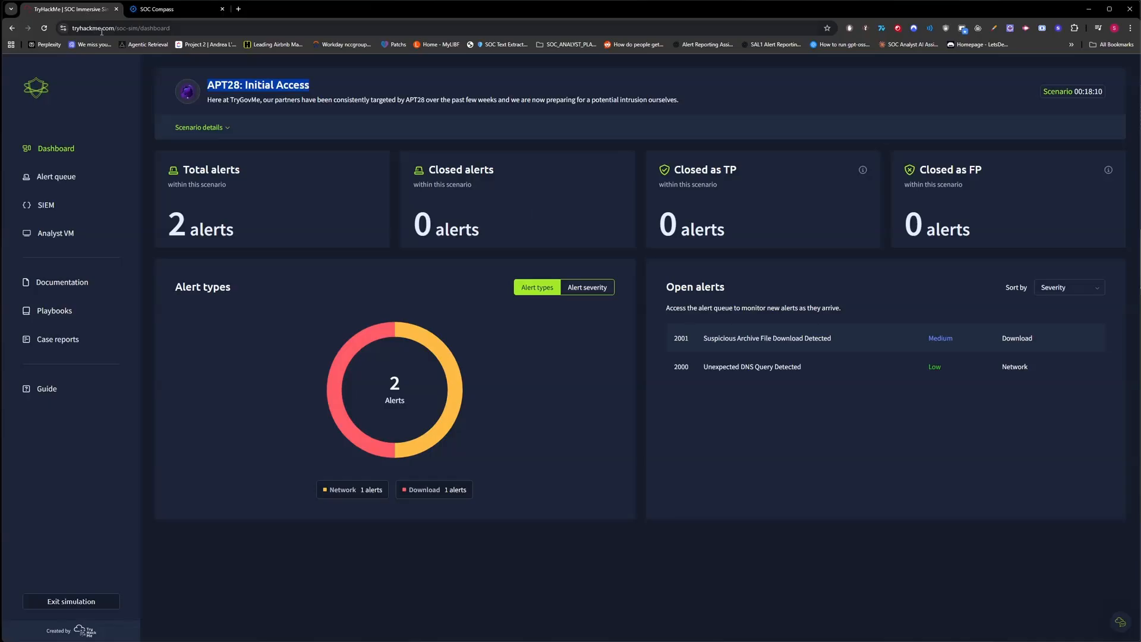
left_click(83, 290)
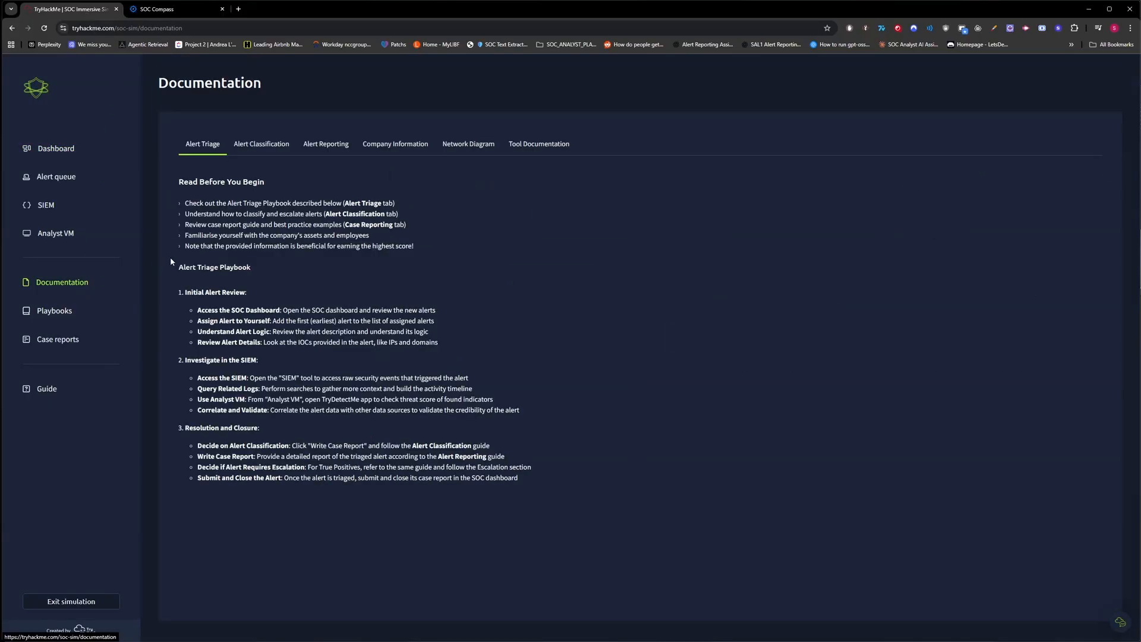
left_click(264, 146)
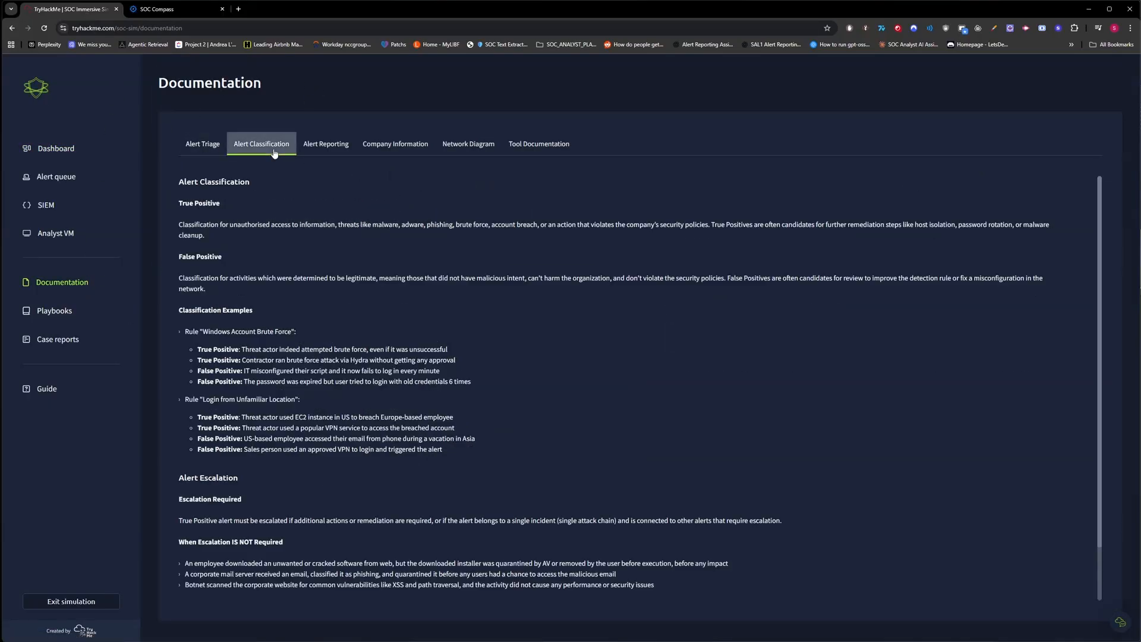
left_click(333, 146)
left_click(481, 147)
left_click(567, 148)
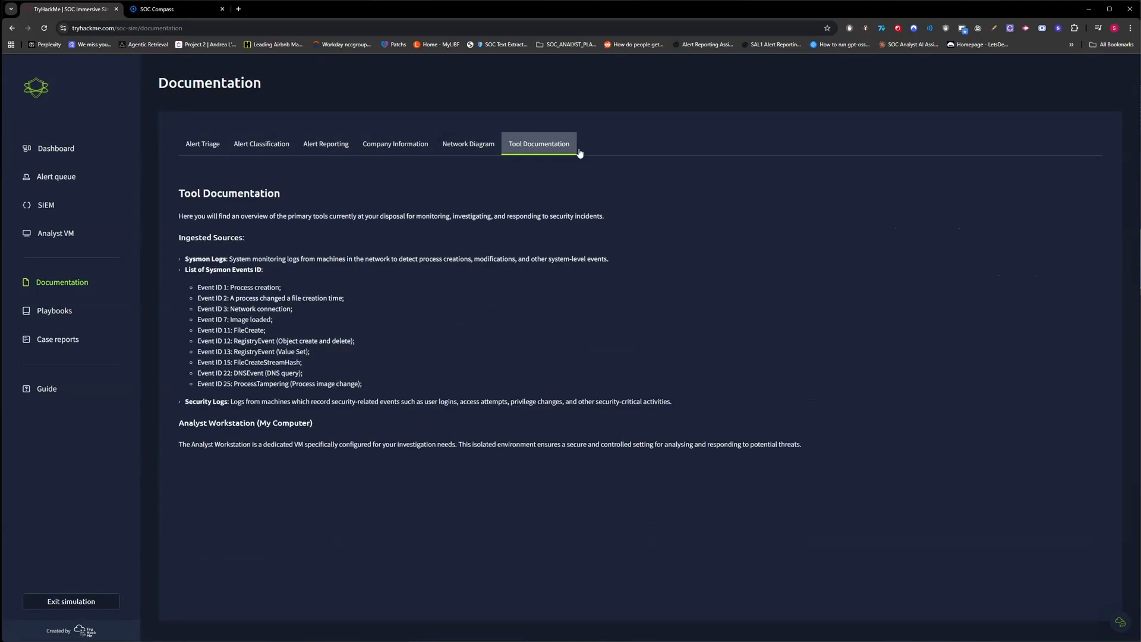
left_click(197, 9)
left_click(86, 8)
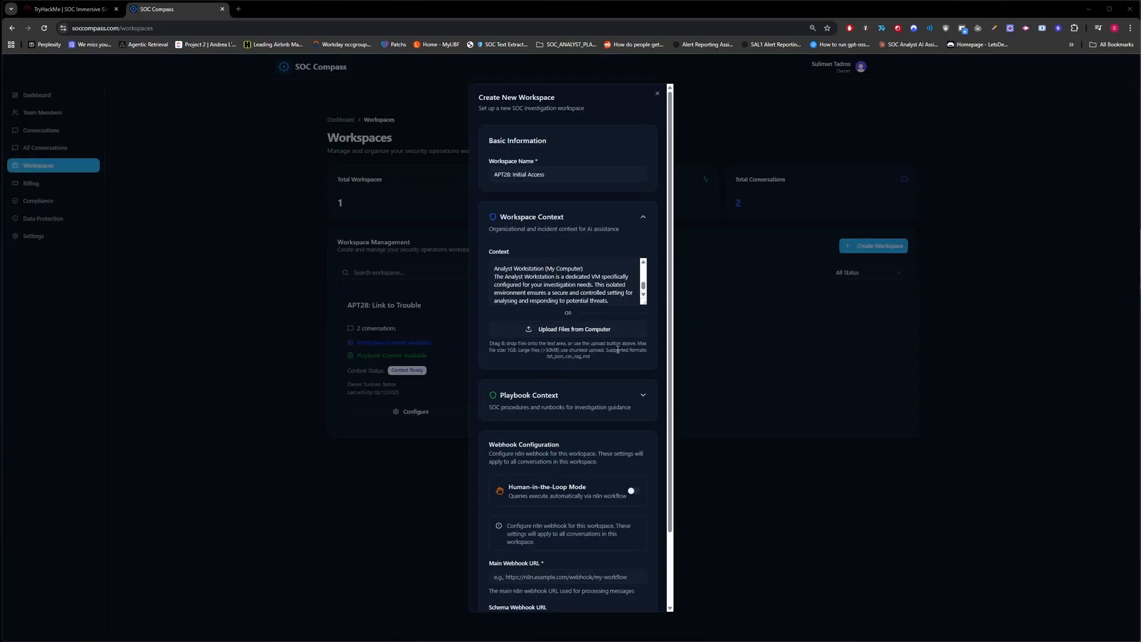
Fill the playbook context with the Suspicious Archive File Download playbook steps and enable Human-in-the-Loop Mode.
scroll(617, 349, "down", 1)
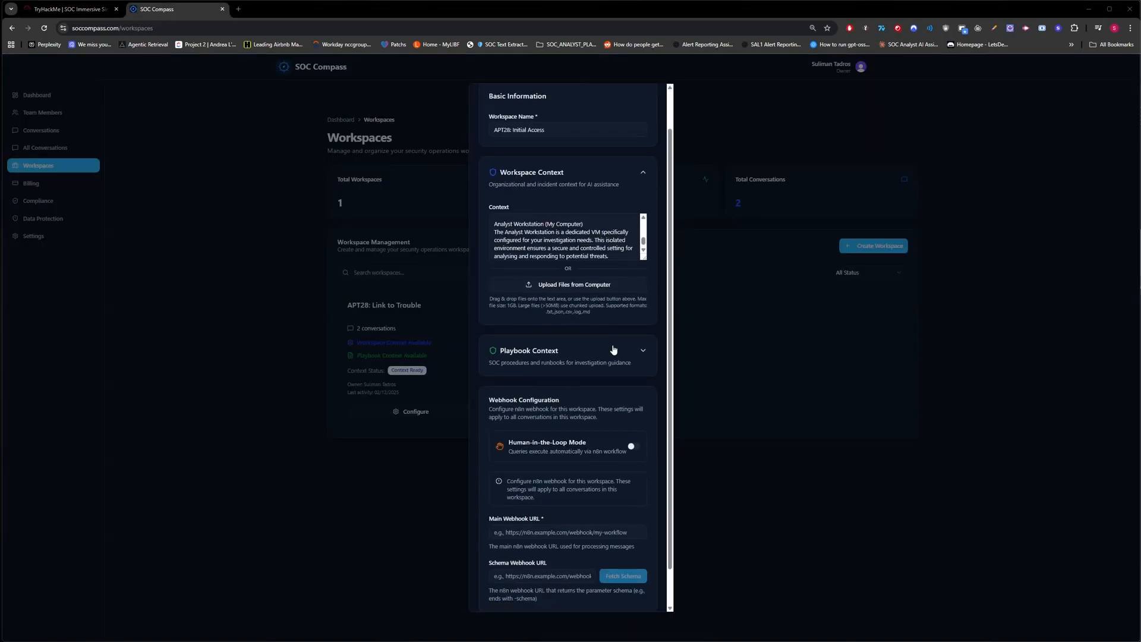
left_click(568, 359)
left_click(68, 13)
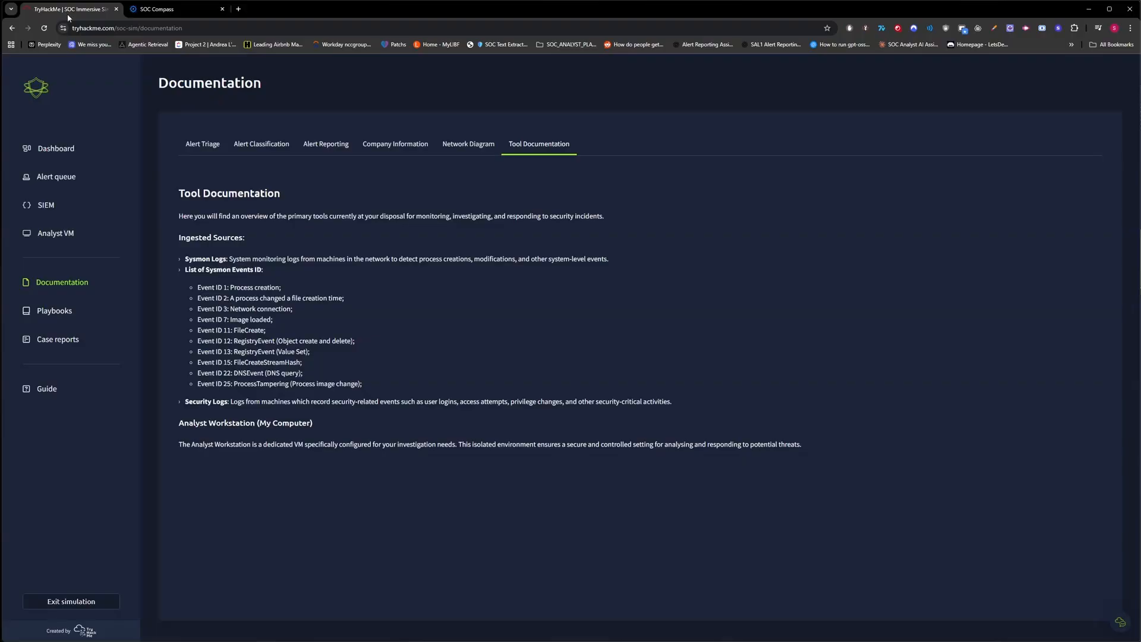
left_click(55, 309)
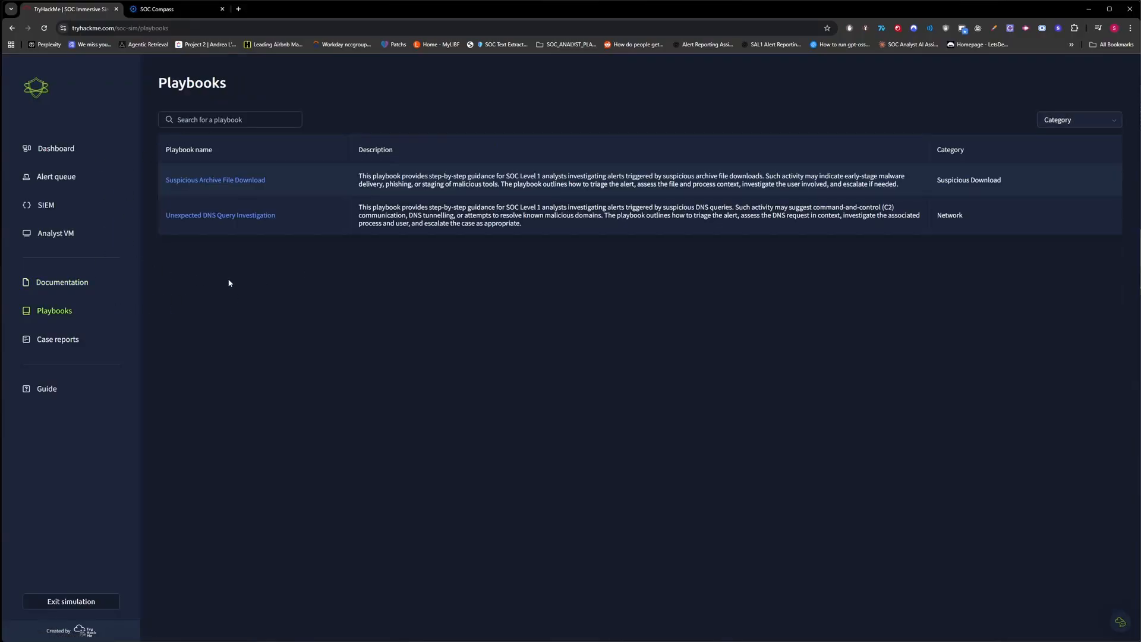
left_click(172, 9)
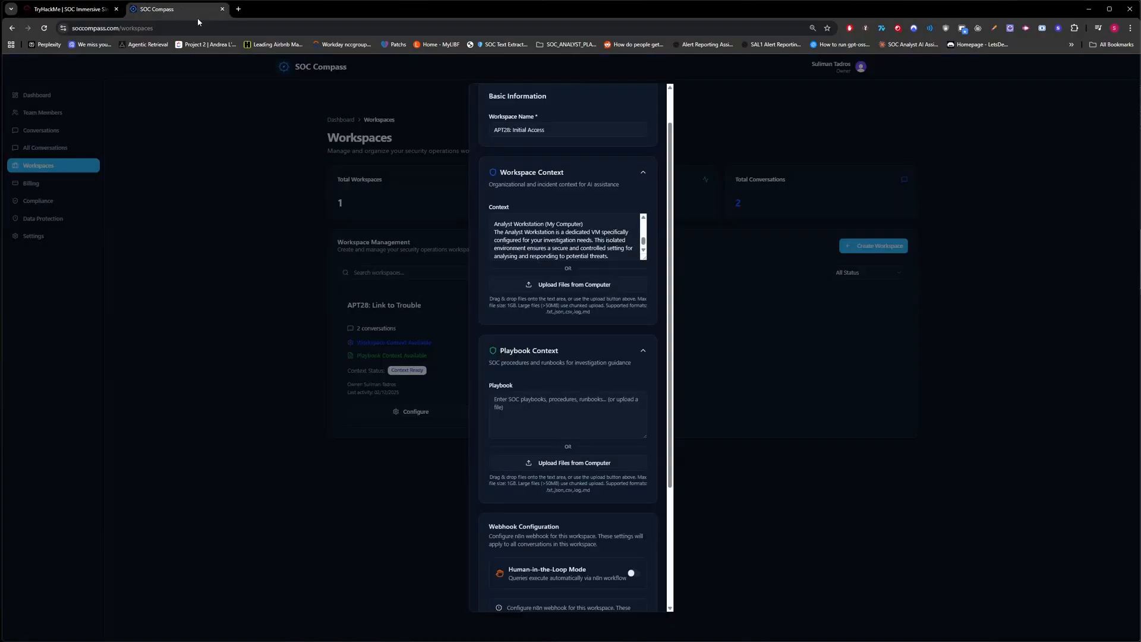
left_click(84, 16)
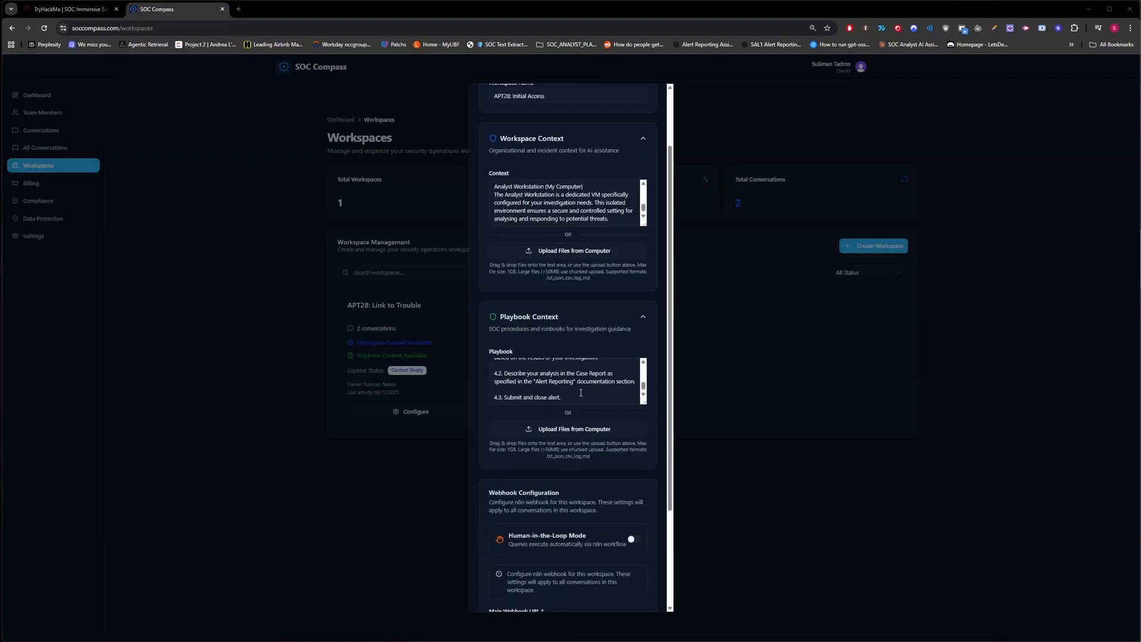
scroll(588, 391, "down", 3)
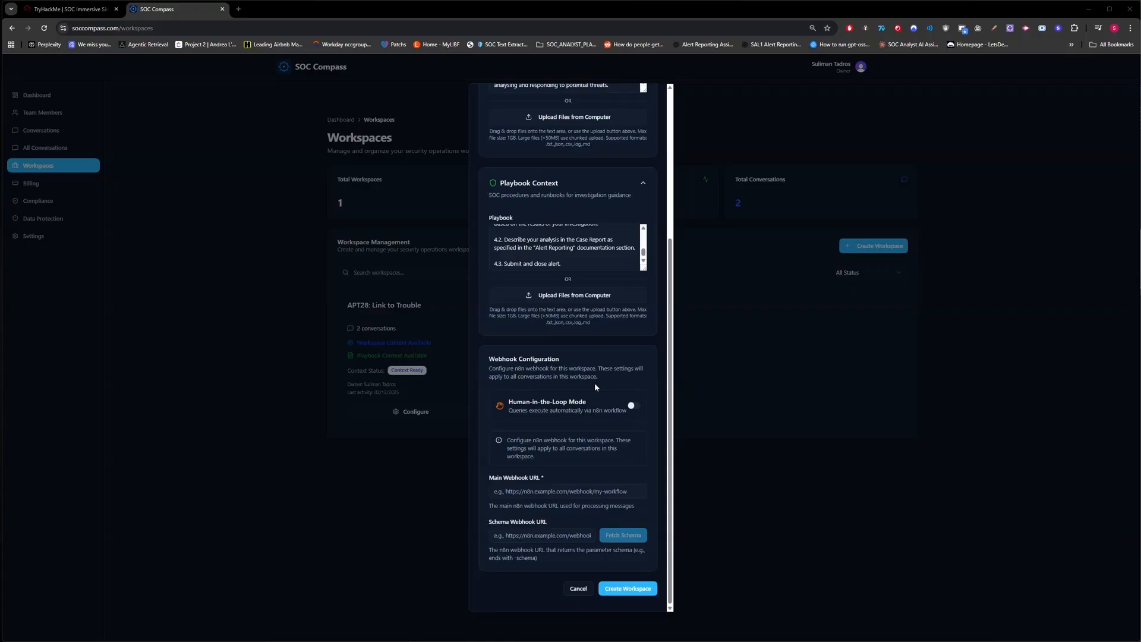
left_click(634, 405)
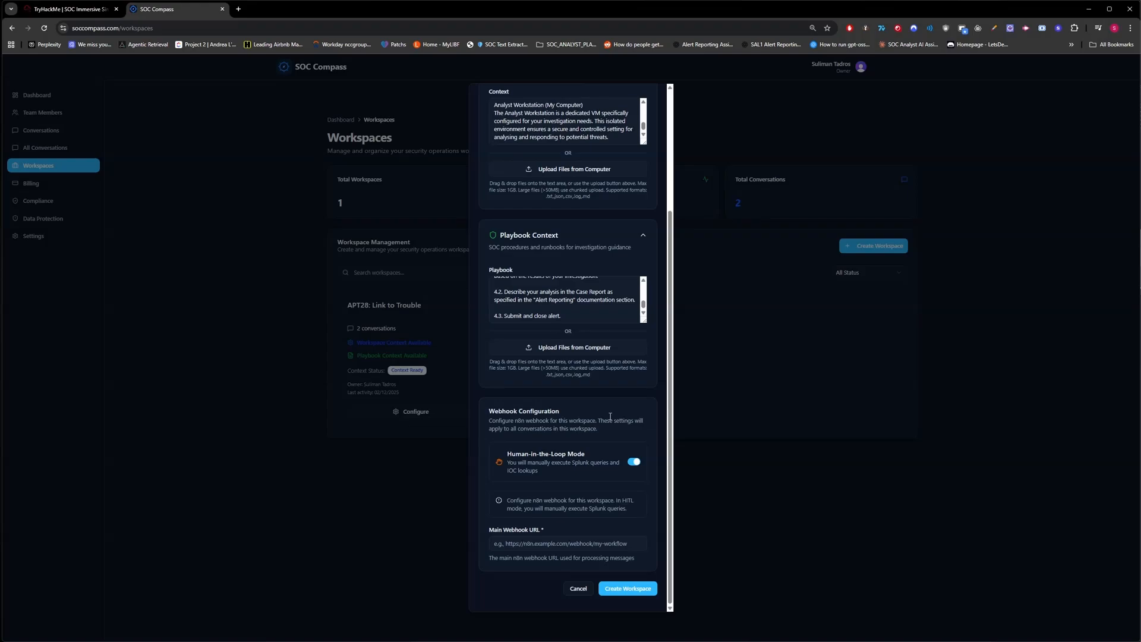
Set the main webhook URL to the saved n8n URL and create the APT28: Initial Access workspace.
mouse_move(876, 640)
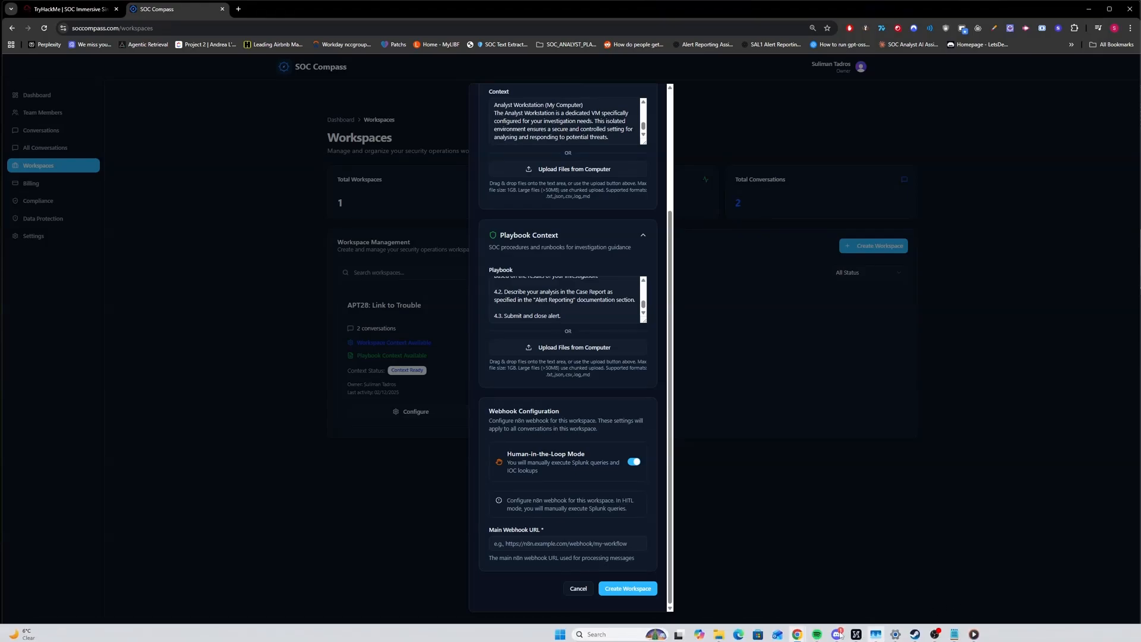
mouse_move(948, 639)
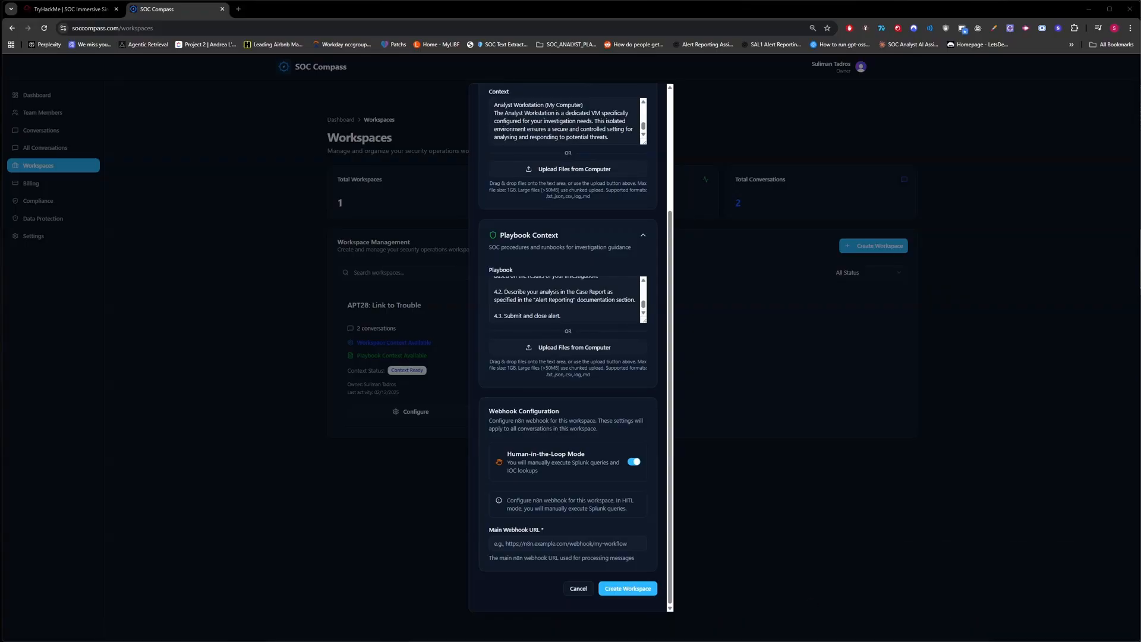
left_click(561, 548)
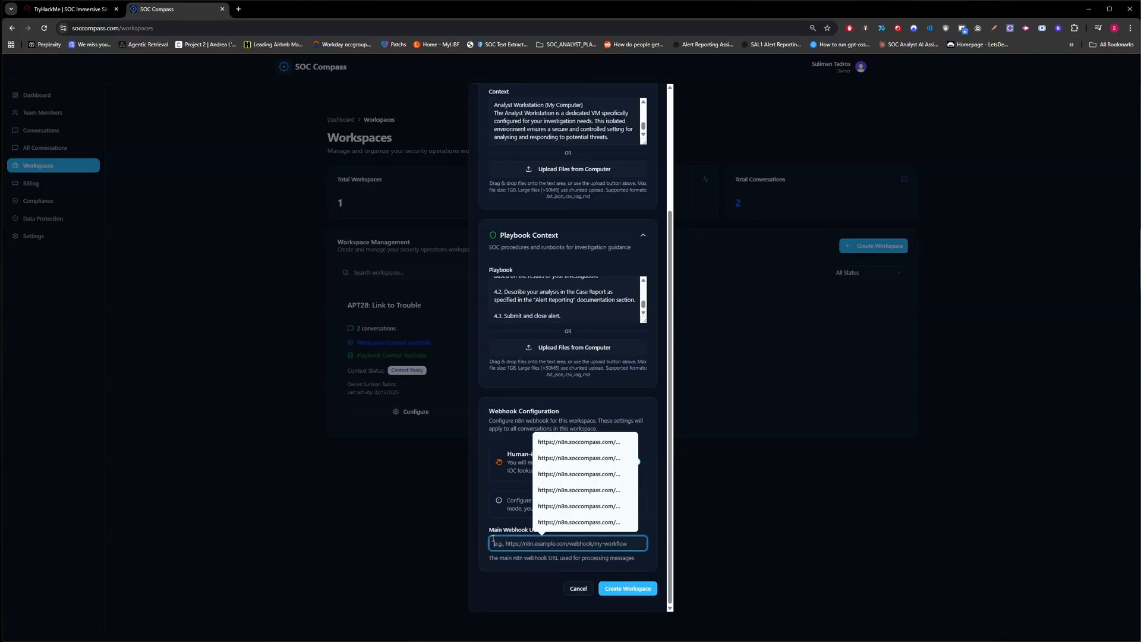
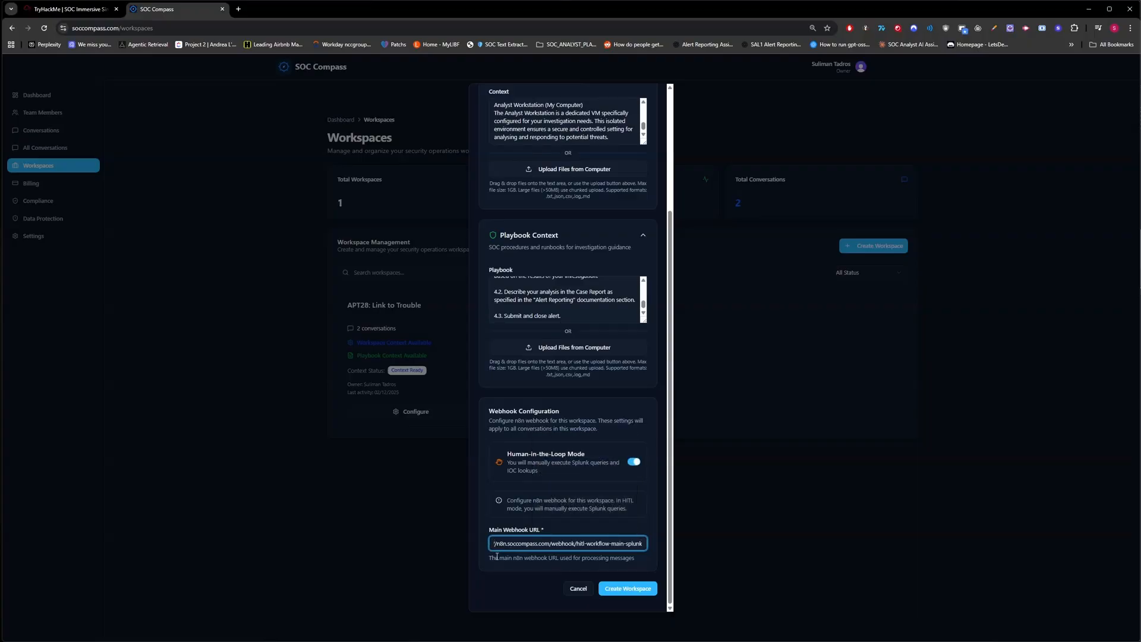
left_click(501, 561)
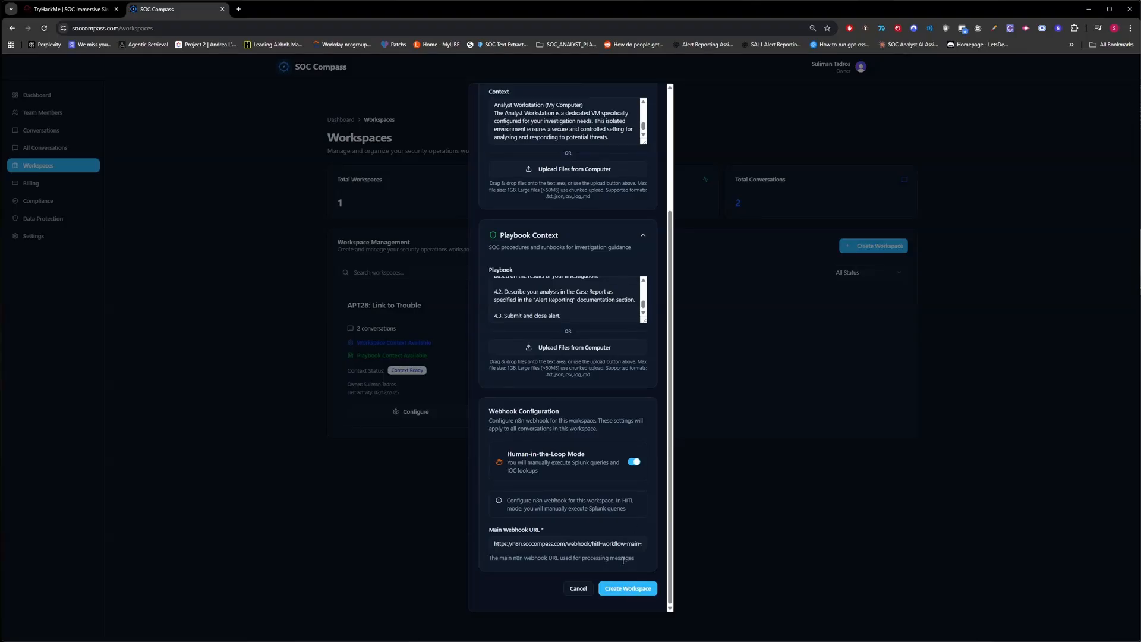
left_click(632, 588)
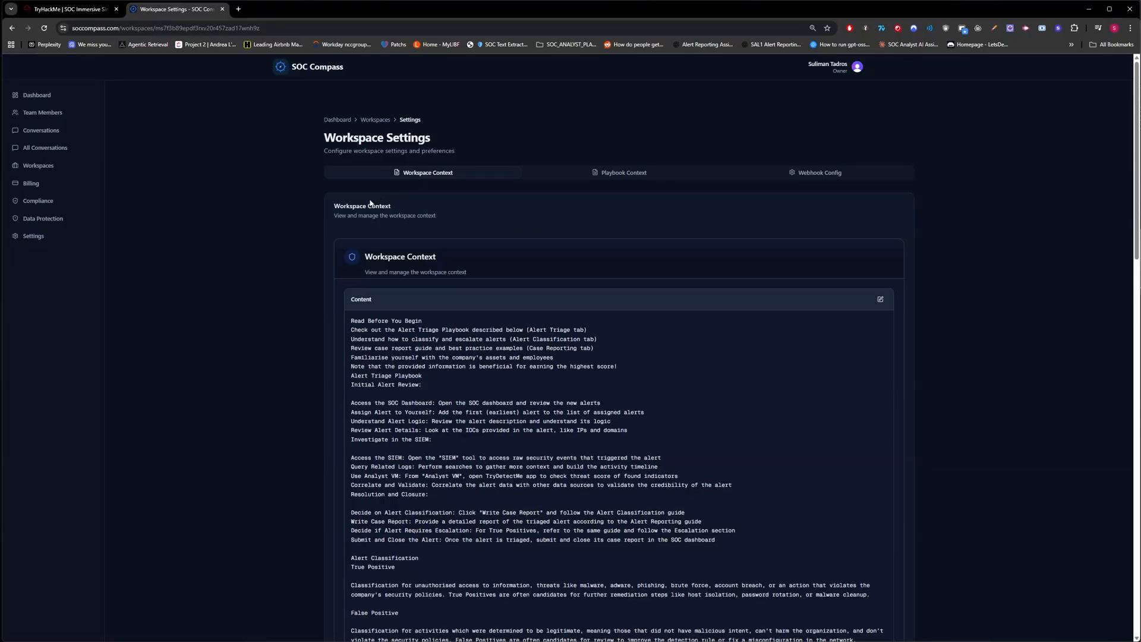
Review the saved playbook context and webhook config, then star APT28: Initial Access as the default workspace.
left_click(568, 170)
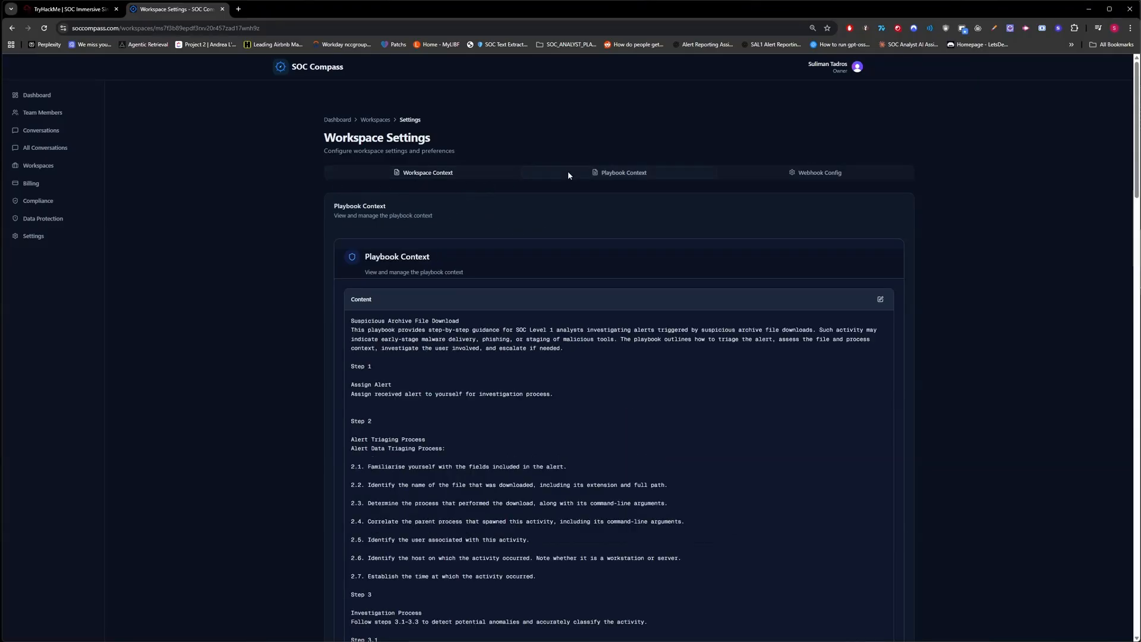
left_click(880, 299)
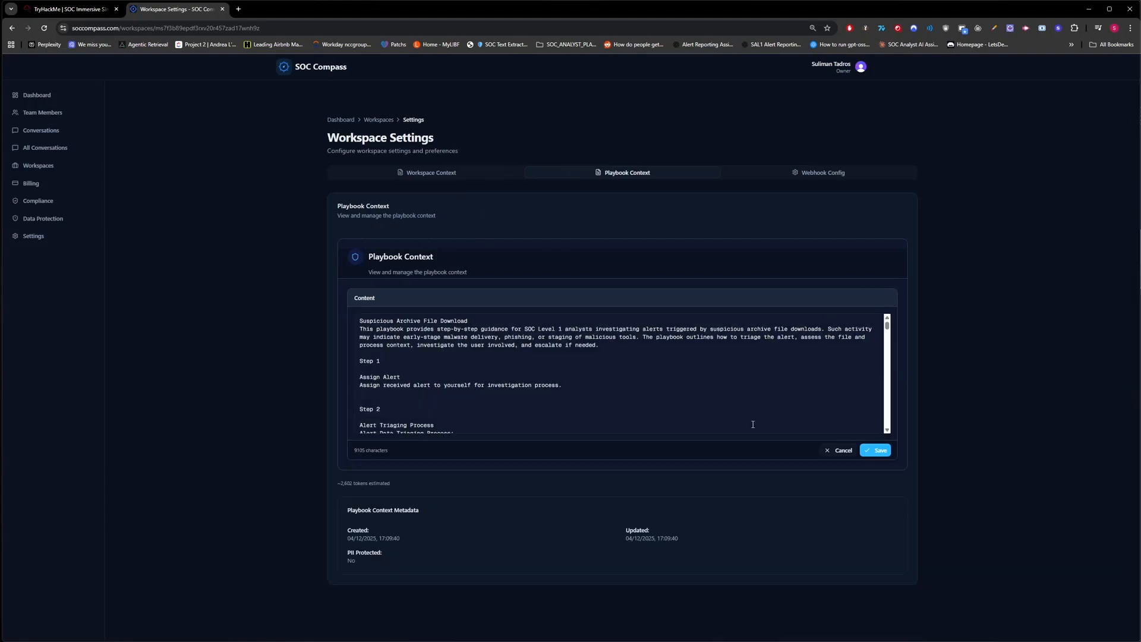
left_click(845, 452)
left_click(822, 174)
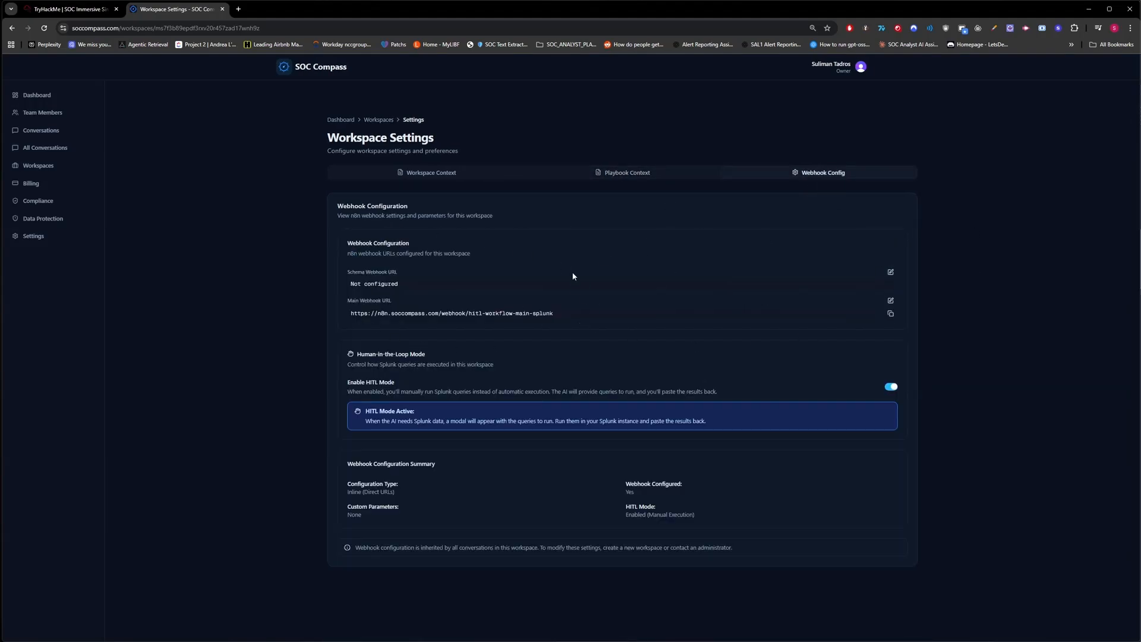
left_click(383, 121)
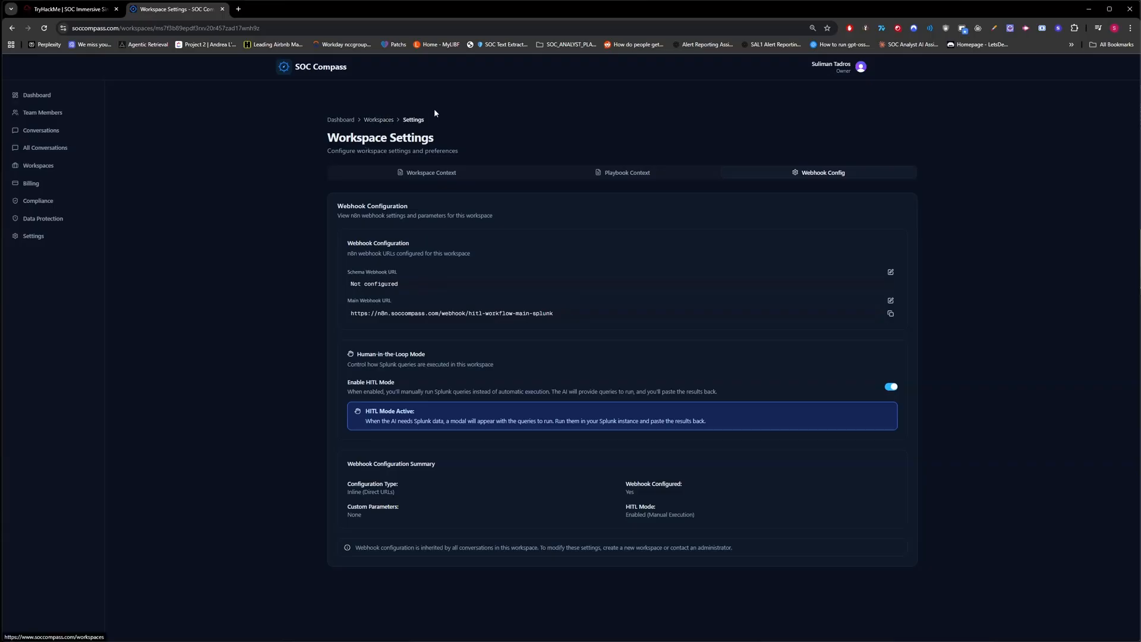
left_click(484, 410)
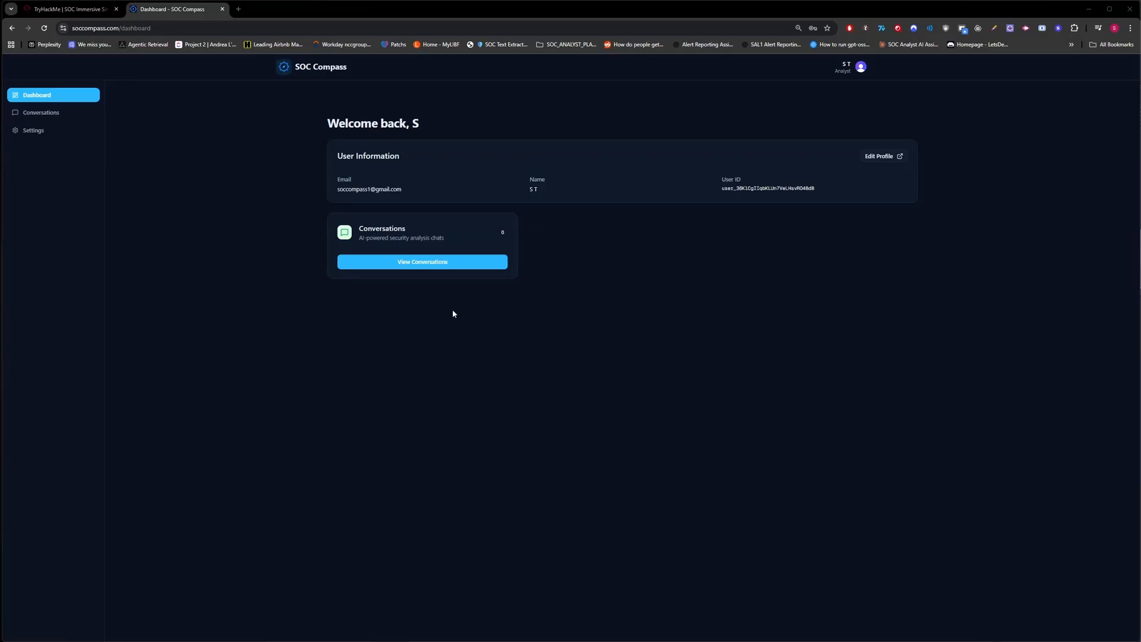
Create a conversation titled 'APT28: Initial Access', copying the title from the TryHackMe scenario dashboard.
left_click(446, 265)
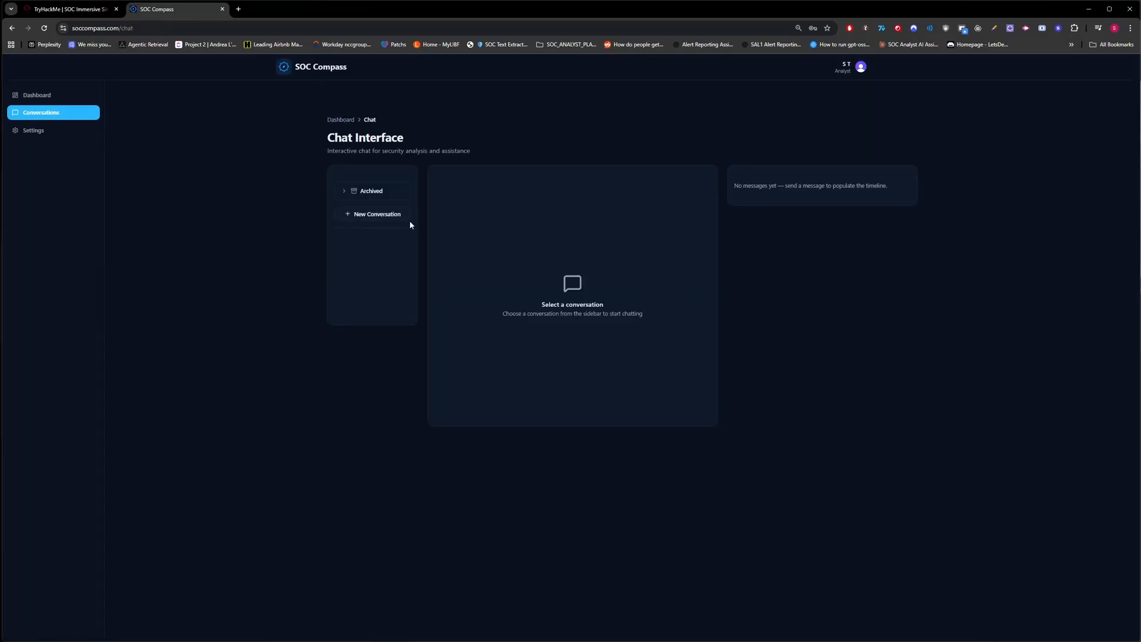
left_click(376, 215)
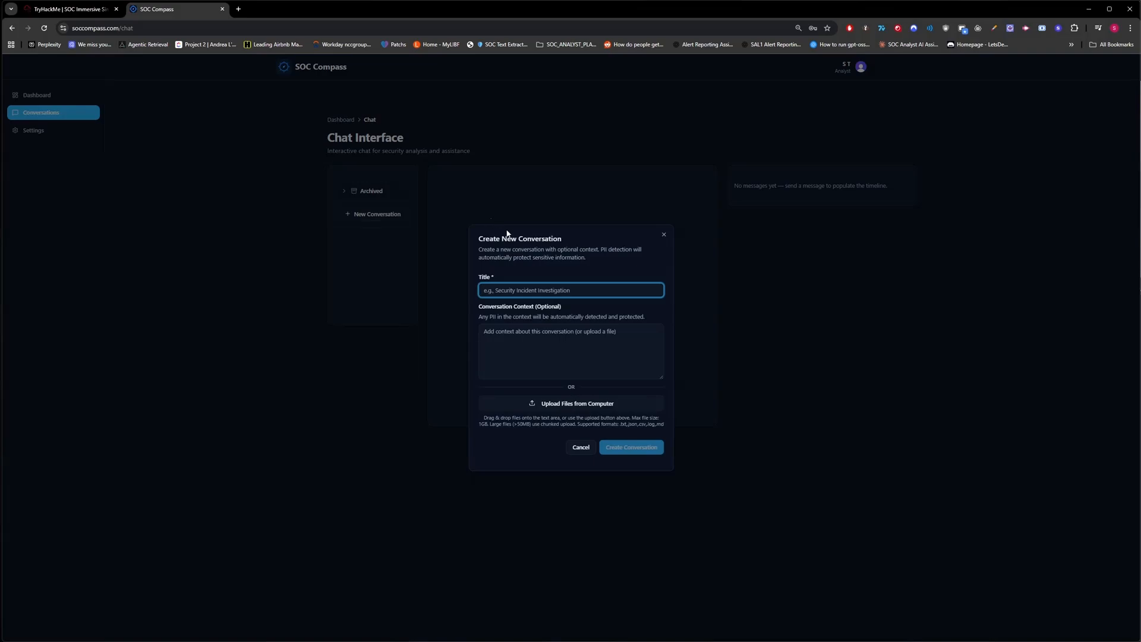
left_click(72, 10)
left_click(56, 149)
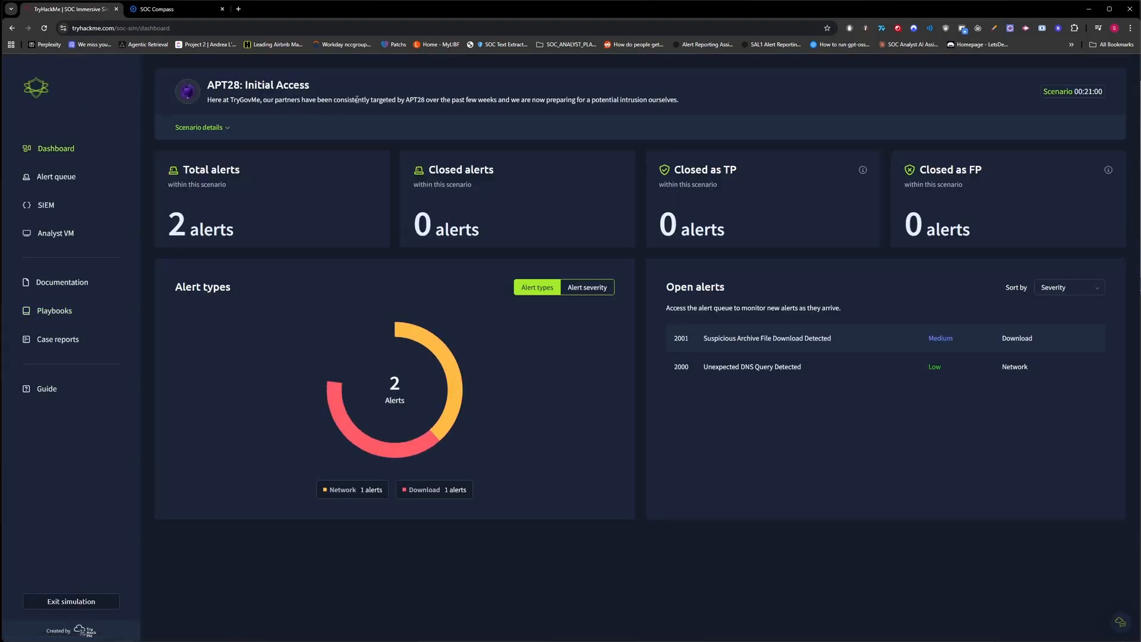
left_click_drag(311, 86, 197, 83)
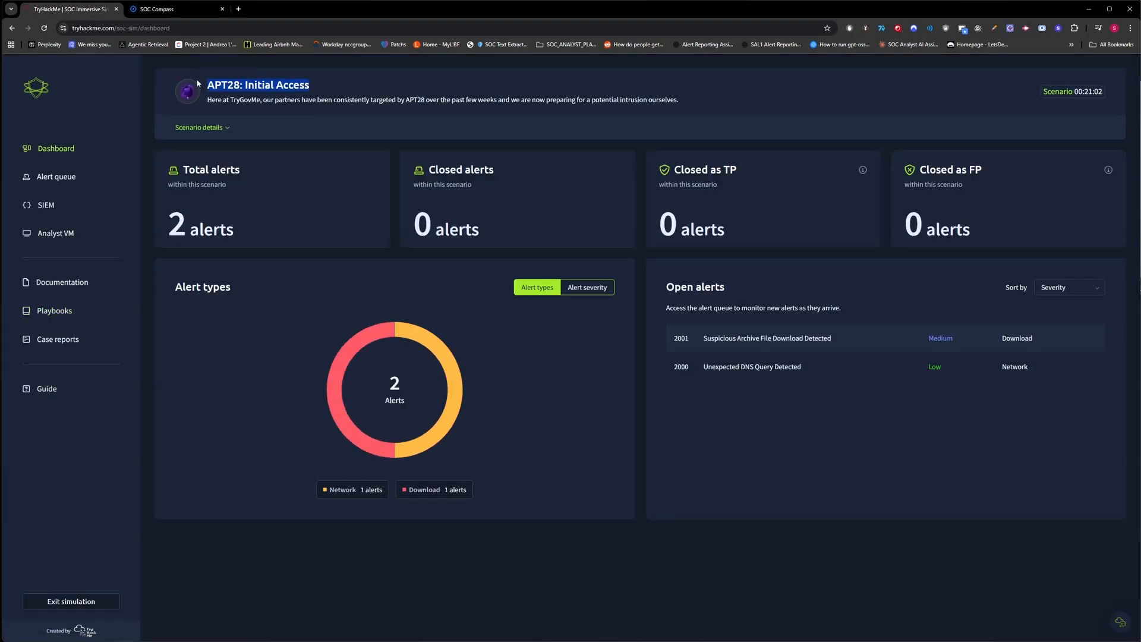
triple_click(269, 84)
key("ctrl+c")
left_click(180, 11)
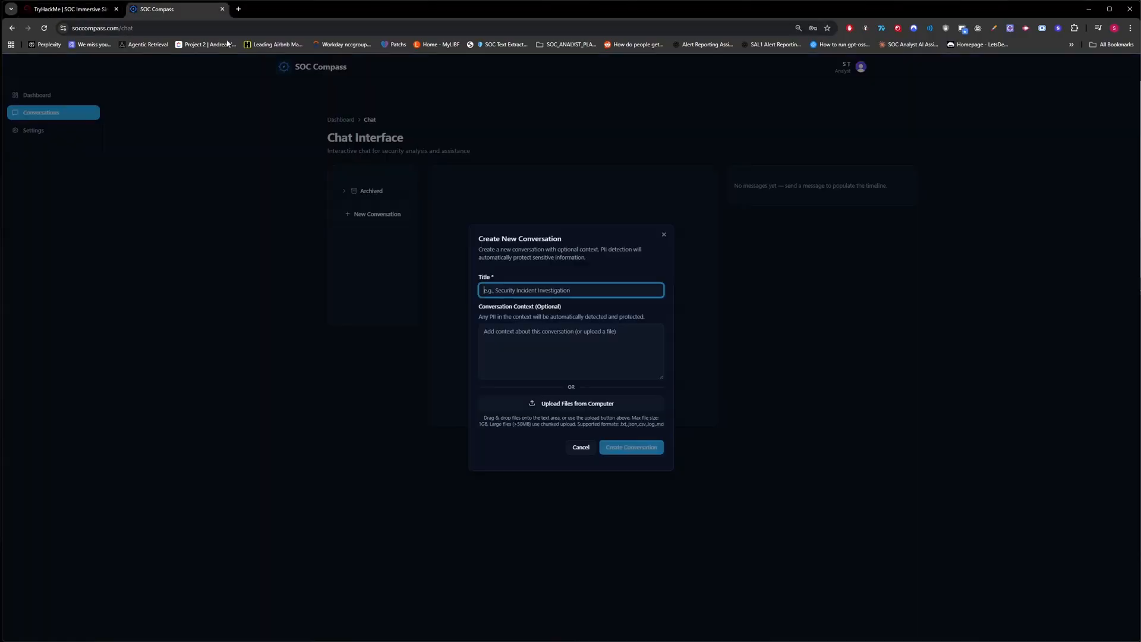
key("ctrl+v")
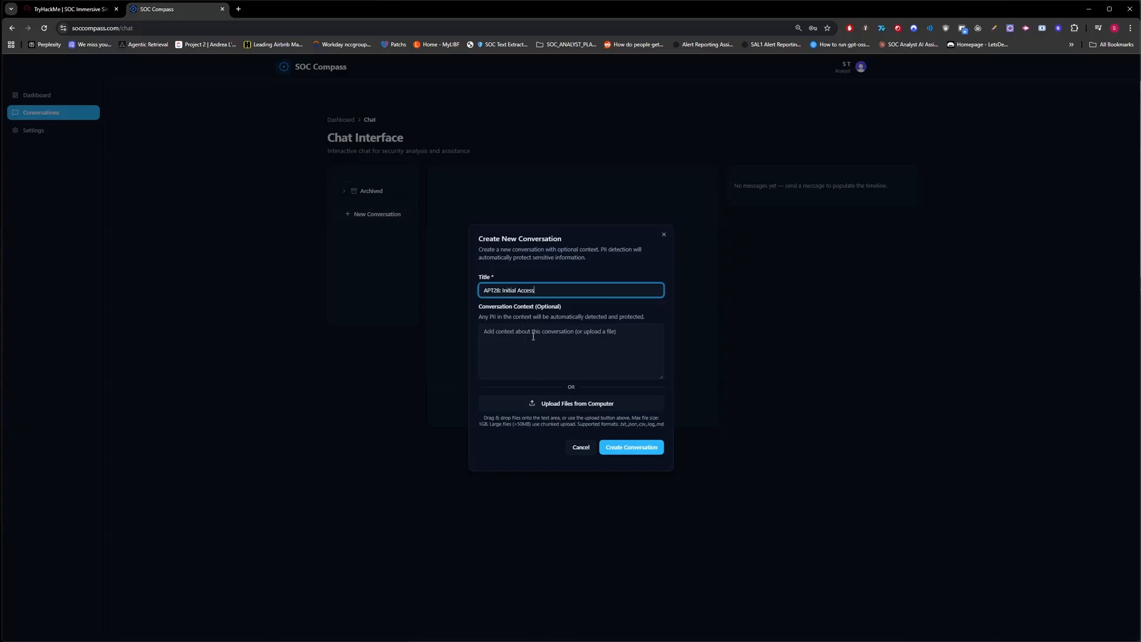
left_click(647, 449)
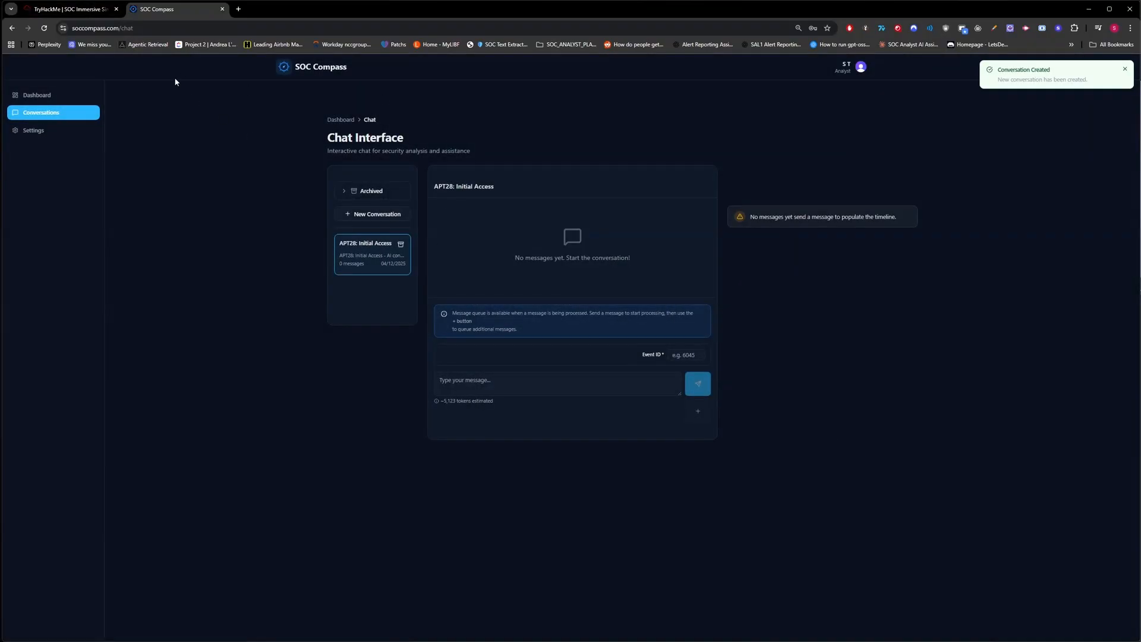
Send alert 2000's DNS-query details to the APT28 conversation with Event ID 2000.
key("ctrl+Page_Up")
left_click(66, 176)
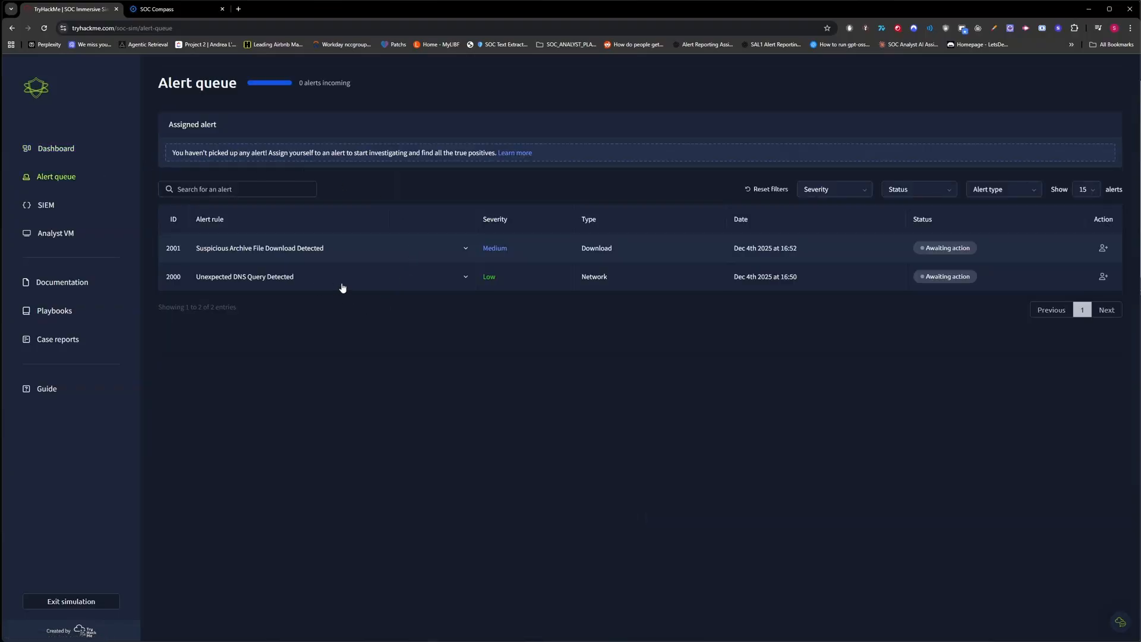
left_click(369, 286)
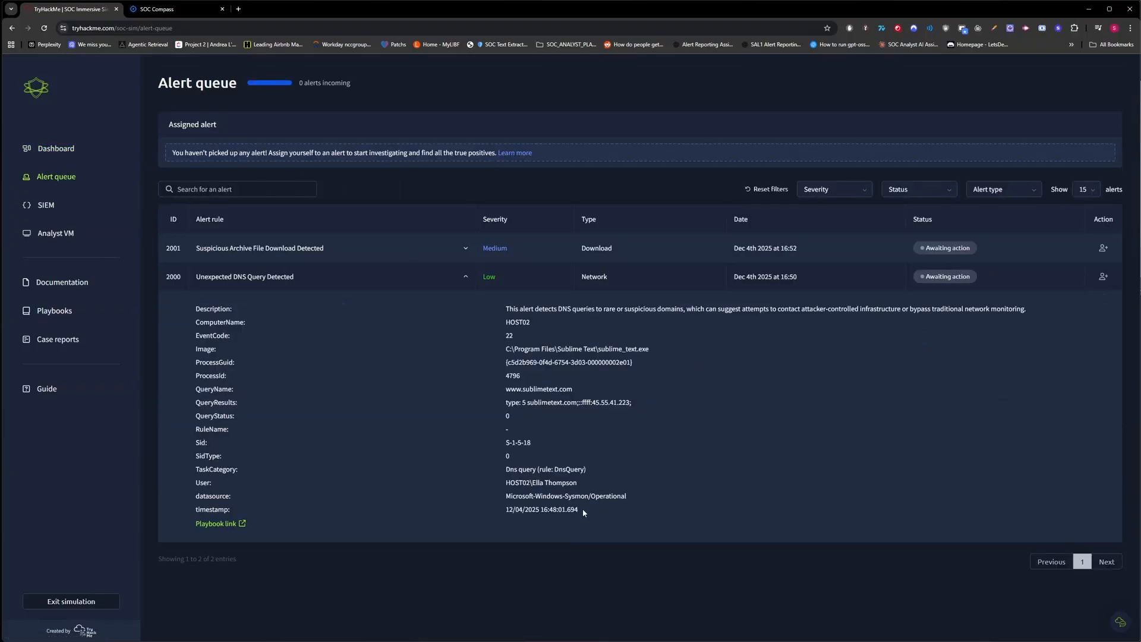
left_click_drag(584, 512, 164, 281)
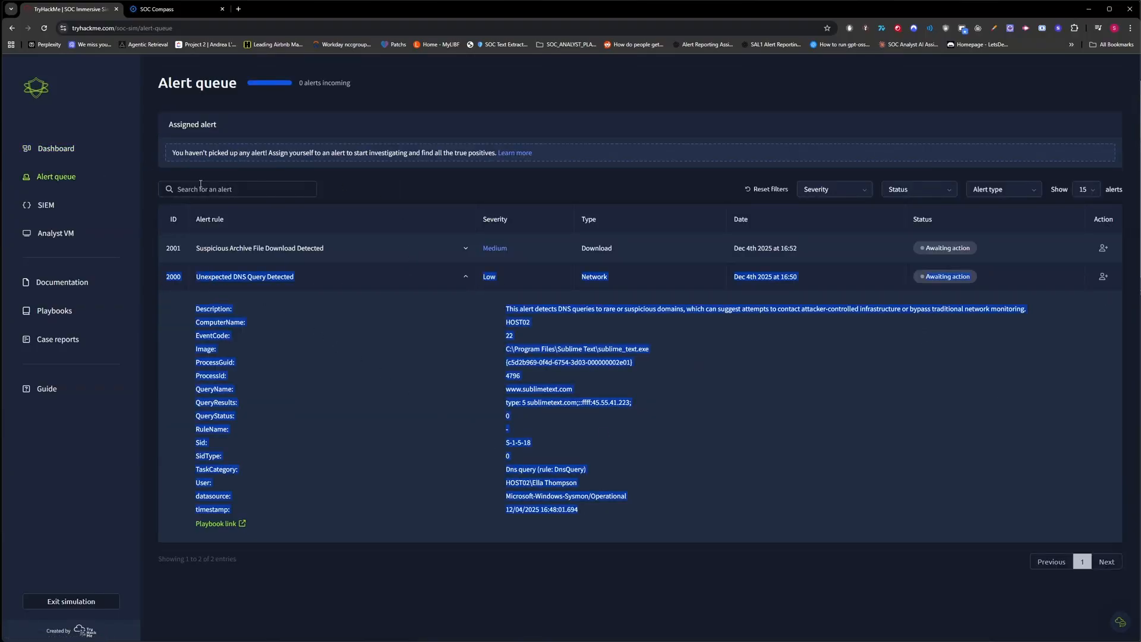
left_click(172, 9)
left_click(628, 380)
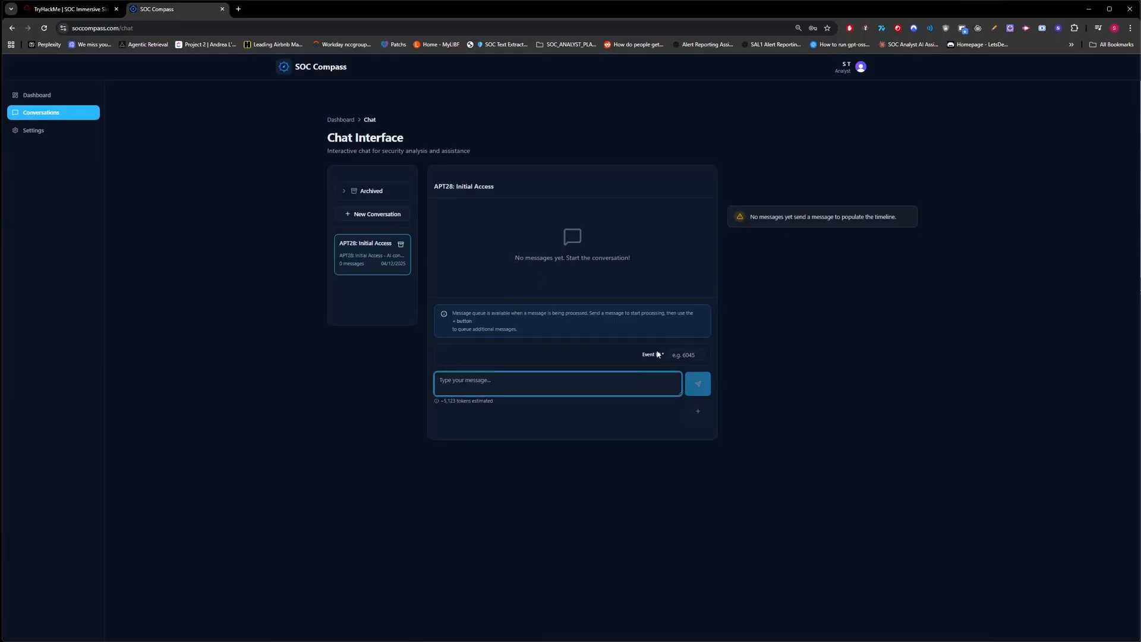
key("ctrl+v")
left_click(688, 354)
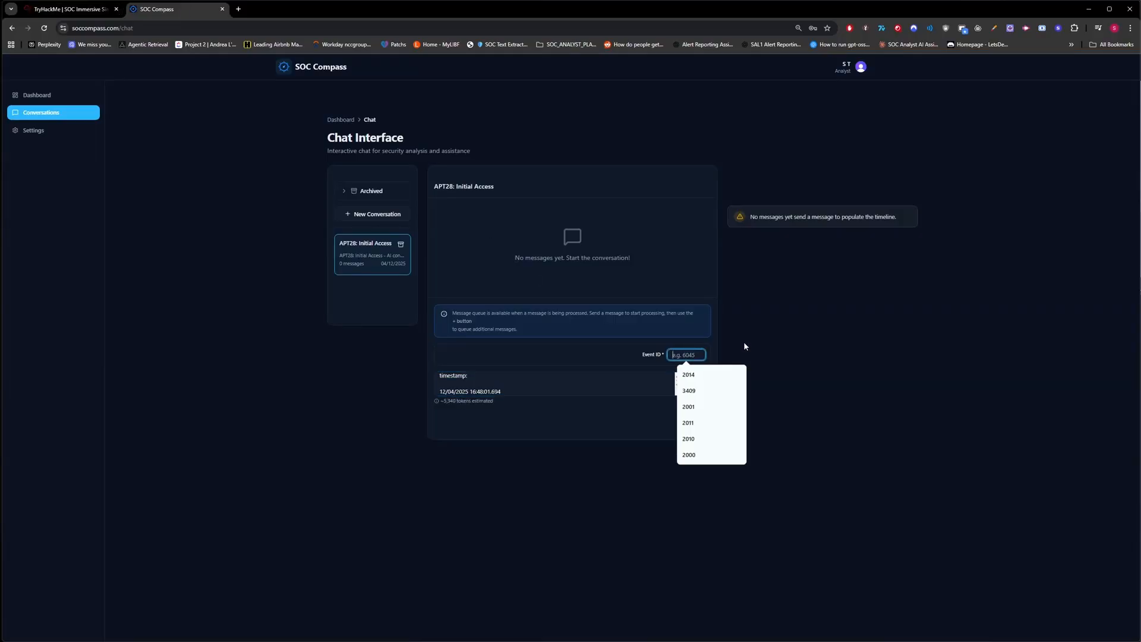
type("2000")
left_click(701, 384)
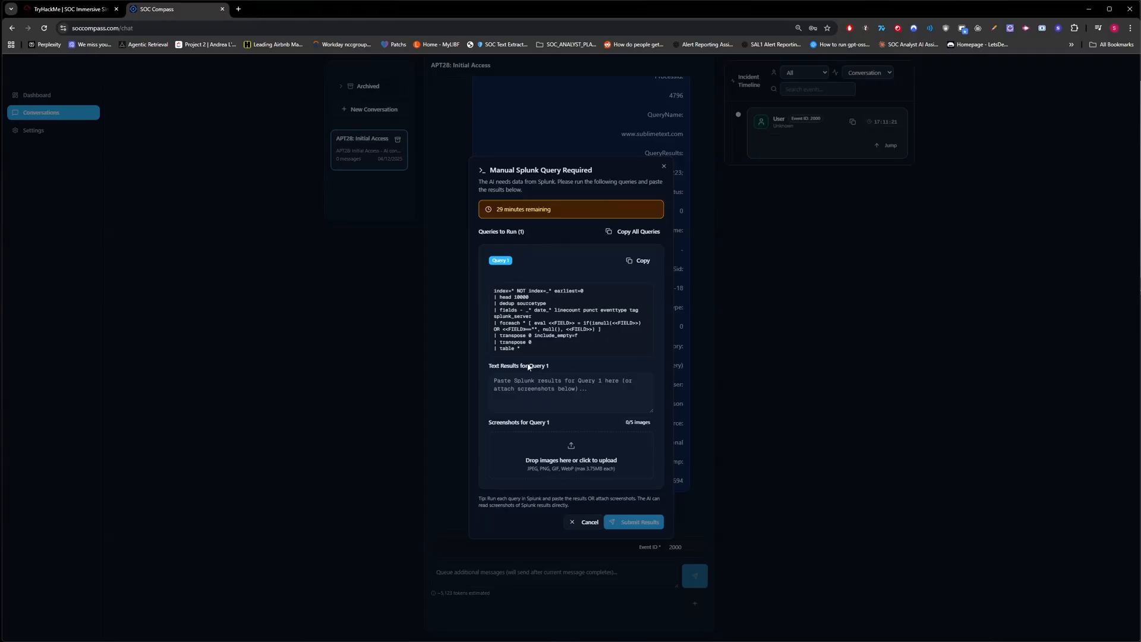
Set aside the pending Splunk query request and copy alert 2001's details from the alert queue.
left_click(821, 283)
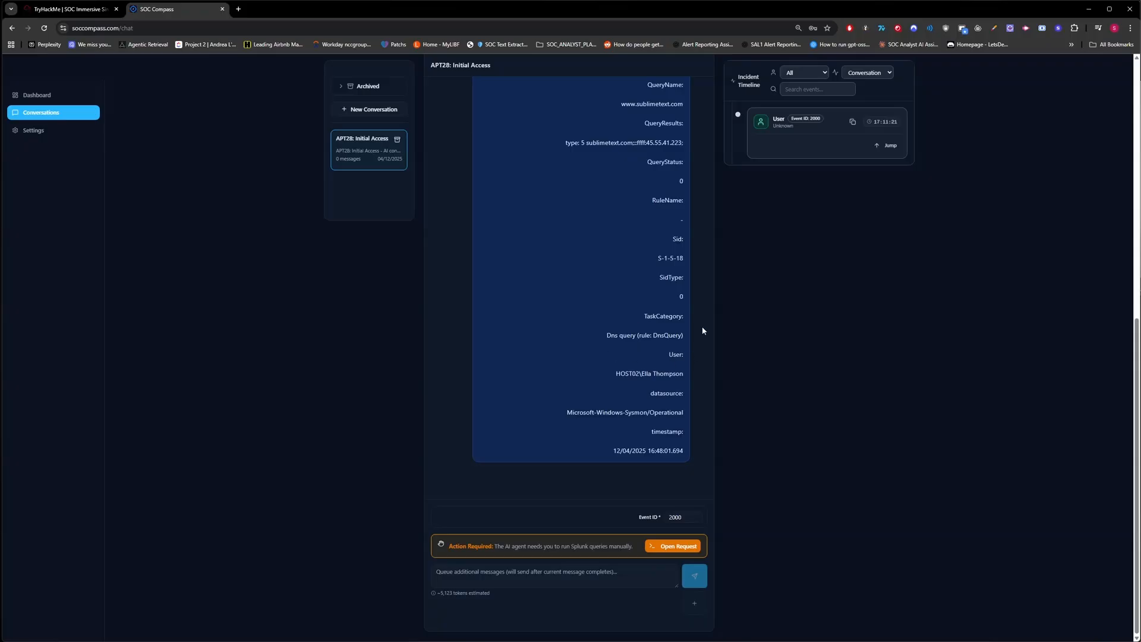
left_click(675, 543)
left_click(751, 352)
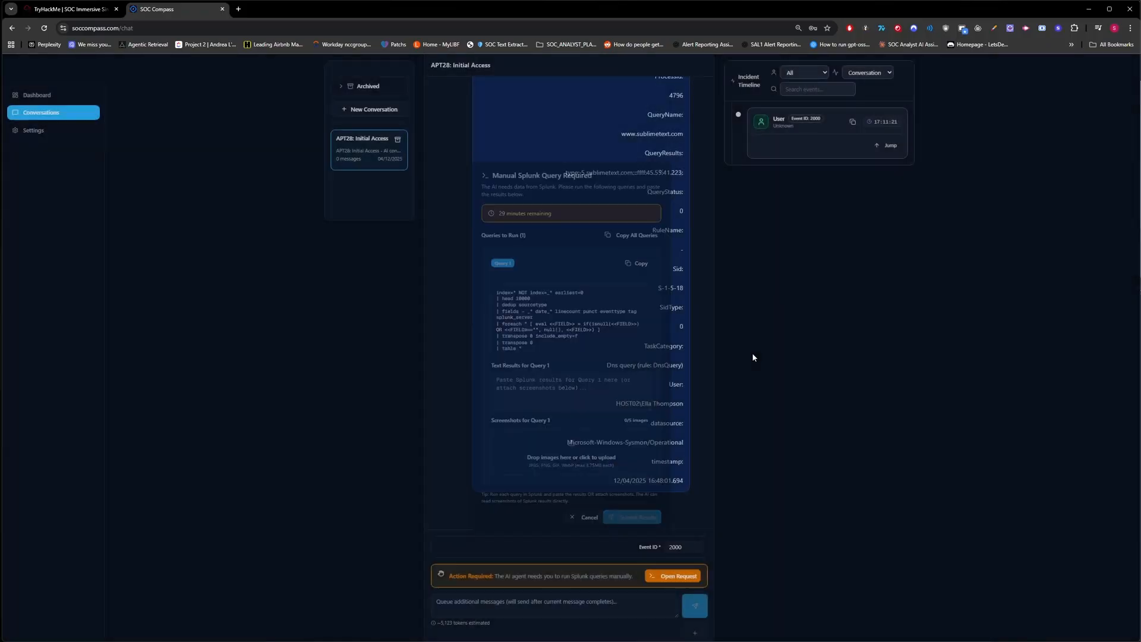
left_click(60, 10)
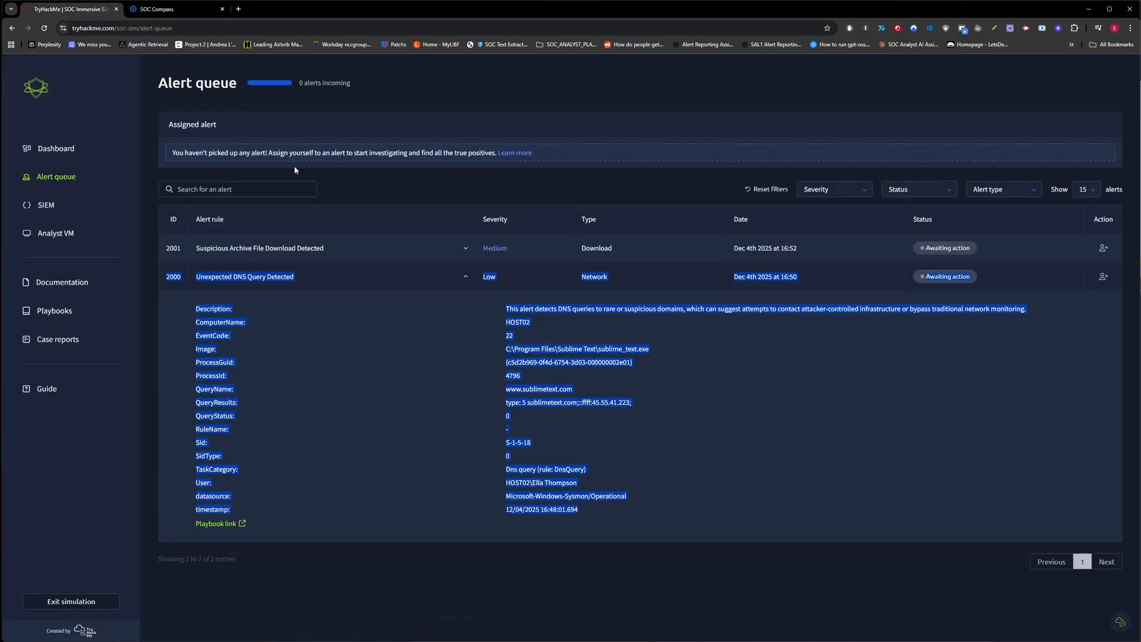
left_click(333, 248)
left_click_drag(583, 476, 152, 256)
Queue alert 2001's archive-download details tagged Event ID 2001 and reopen the Splunk query request.
left_click(172, 9)
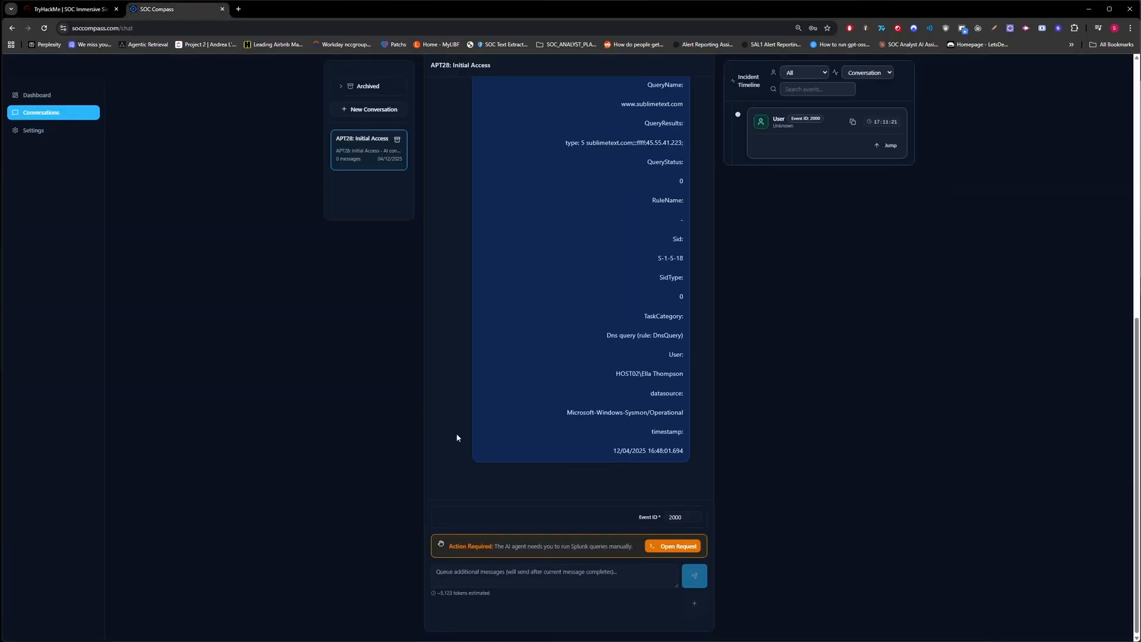
left_click(574, 570)
key("ctrl+v")
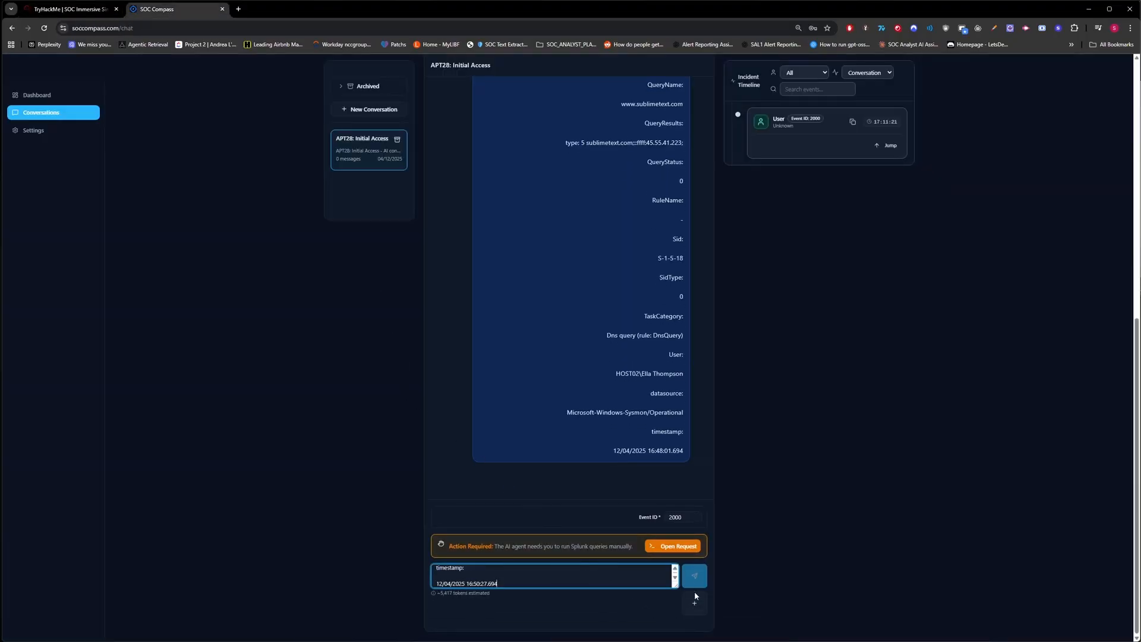
left_click(696, 522)
key("BackSpace")
type("1")
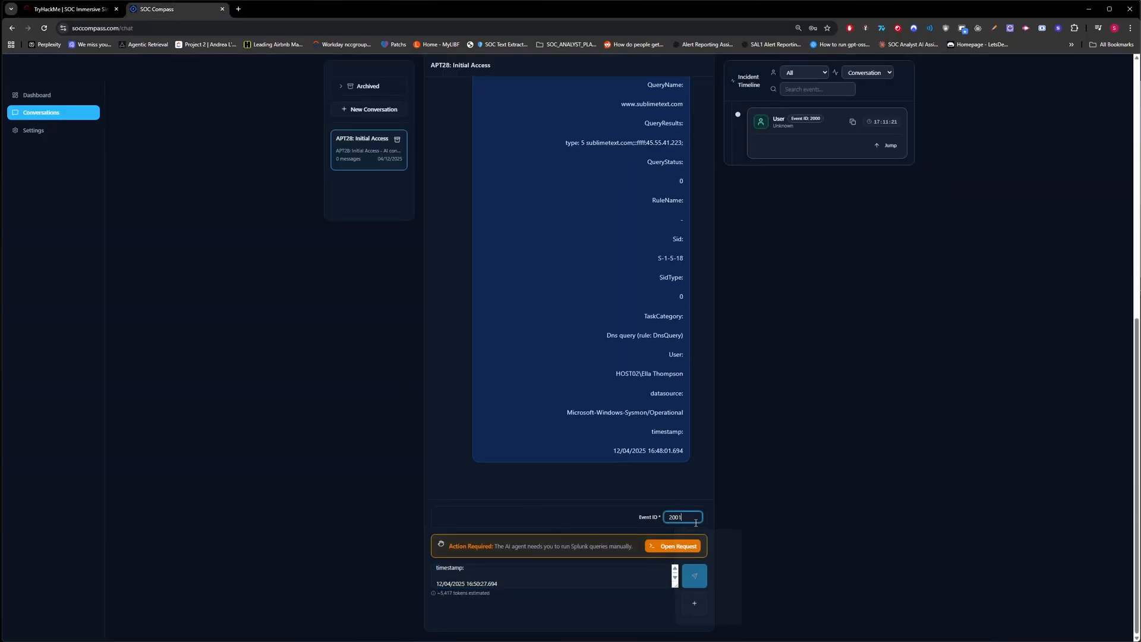
left_click(697, 603)
left_click(673, 546)
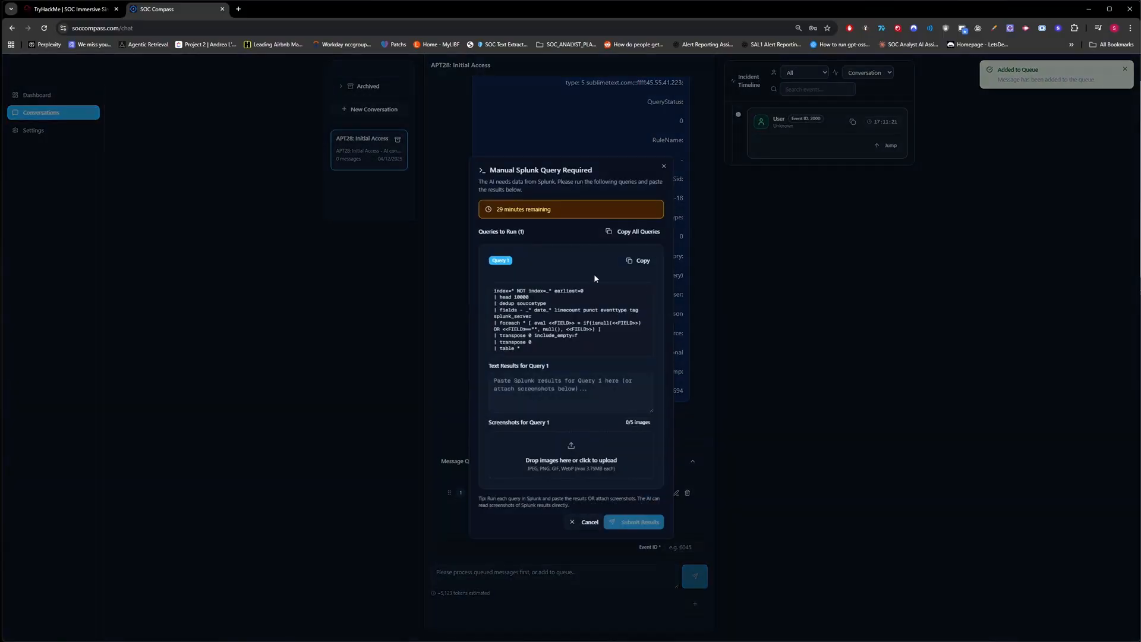
Run the requested all-index query in a new Splunk search tab opened from the SIEM link.
left_click(638, 260)
left_click(90, 10)
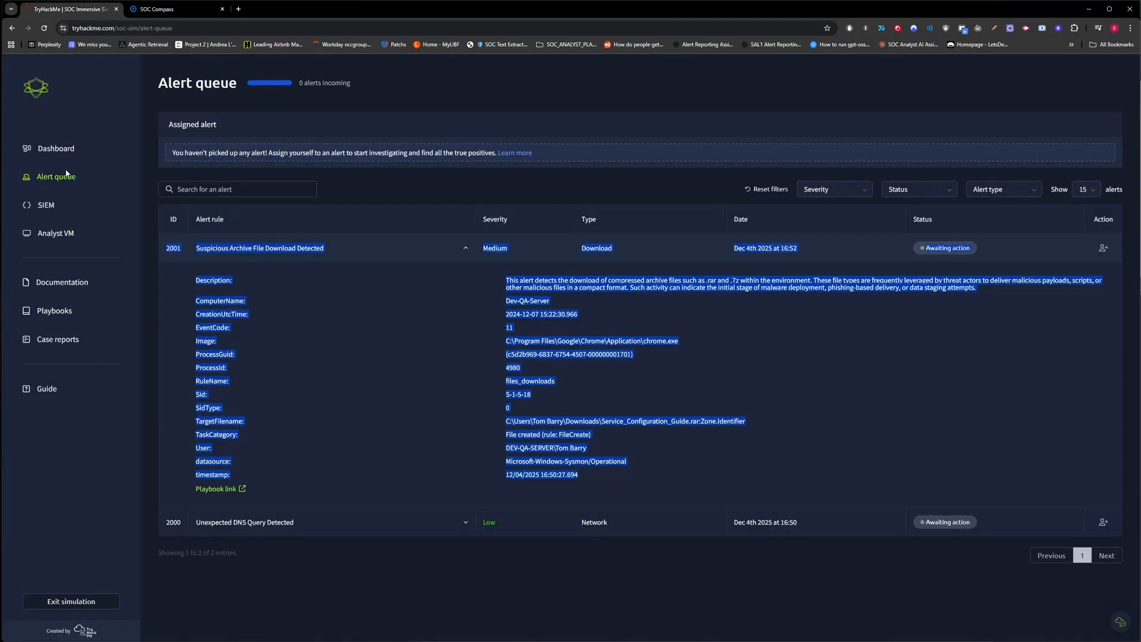
middle_click(48, 204)
left_click(184, 10)
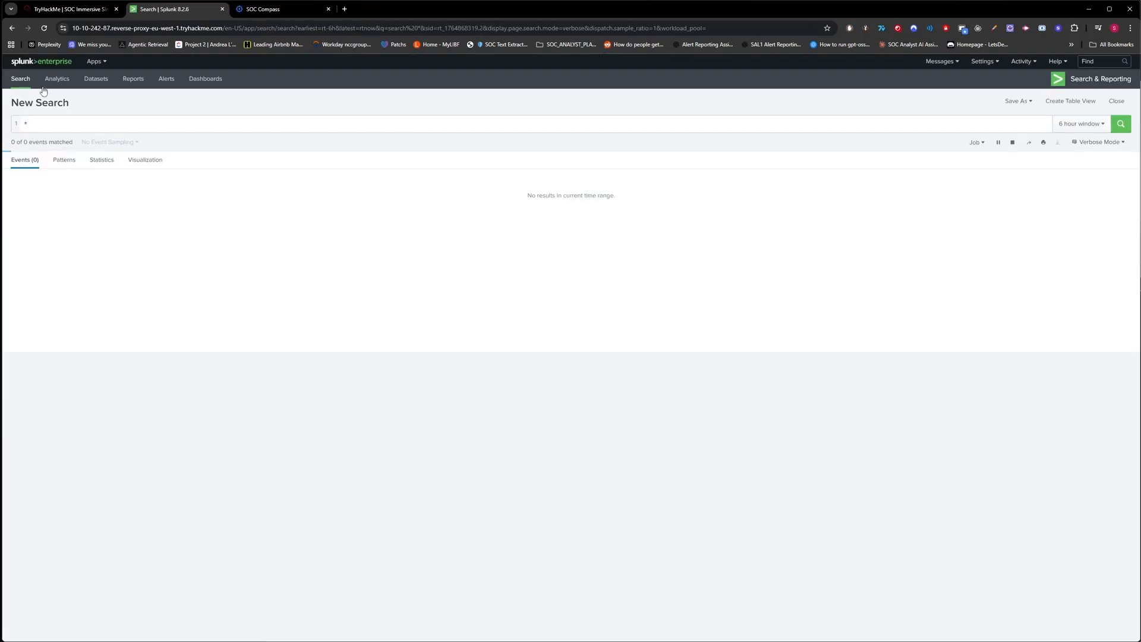
left_click(20, 81)
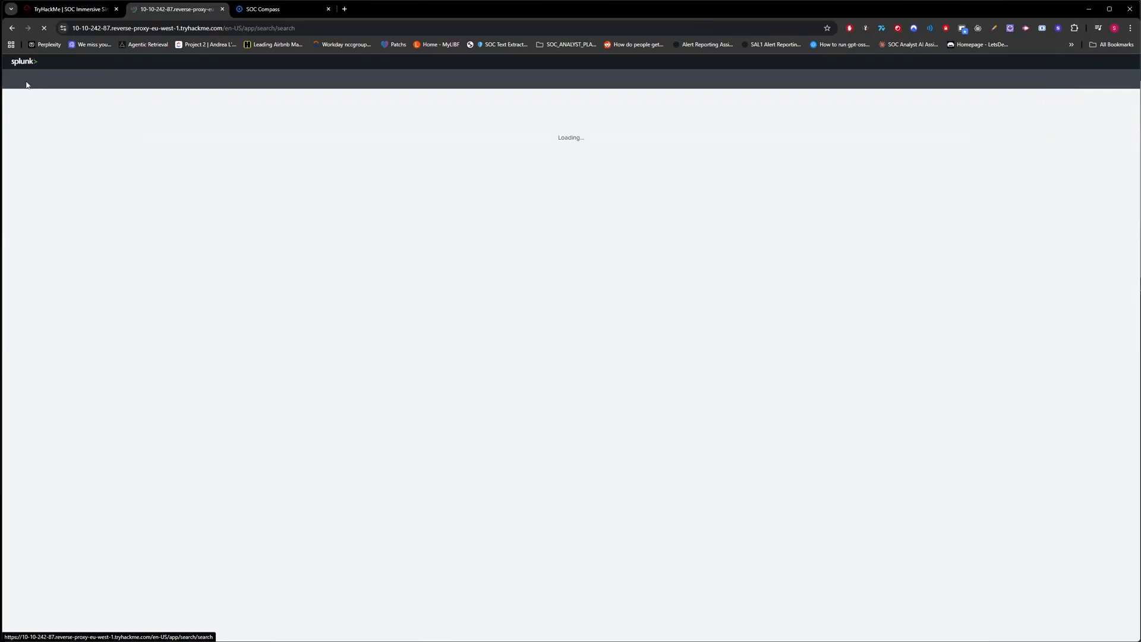
left_click(236, 128)
key("ctrl+v")
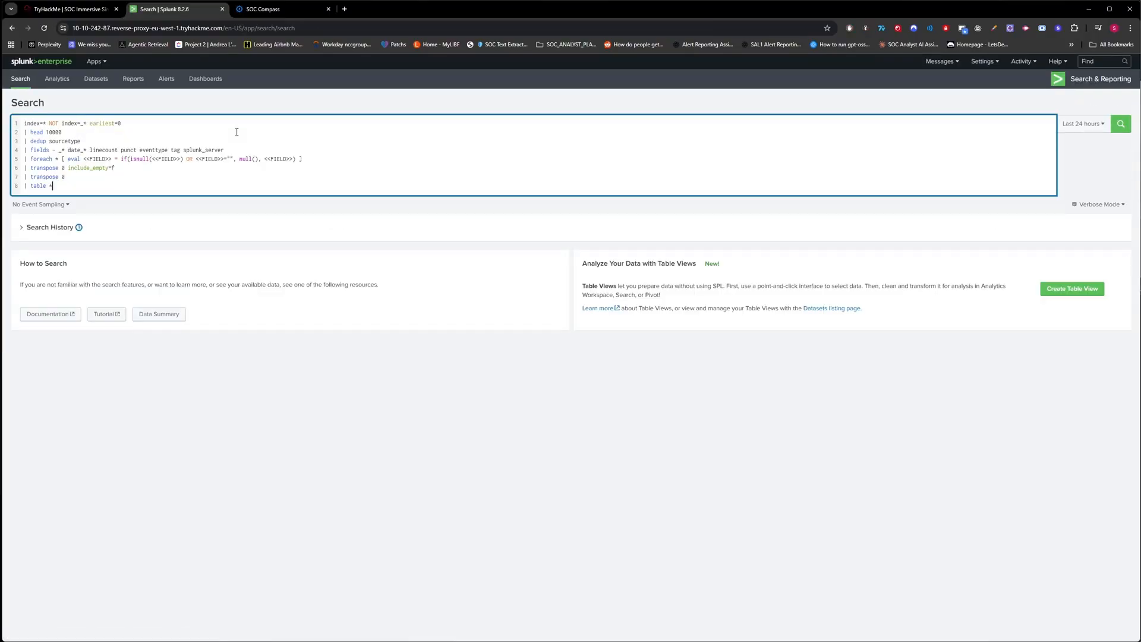
key("Return")
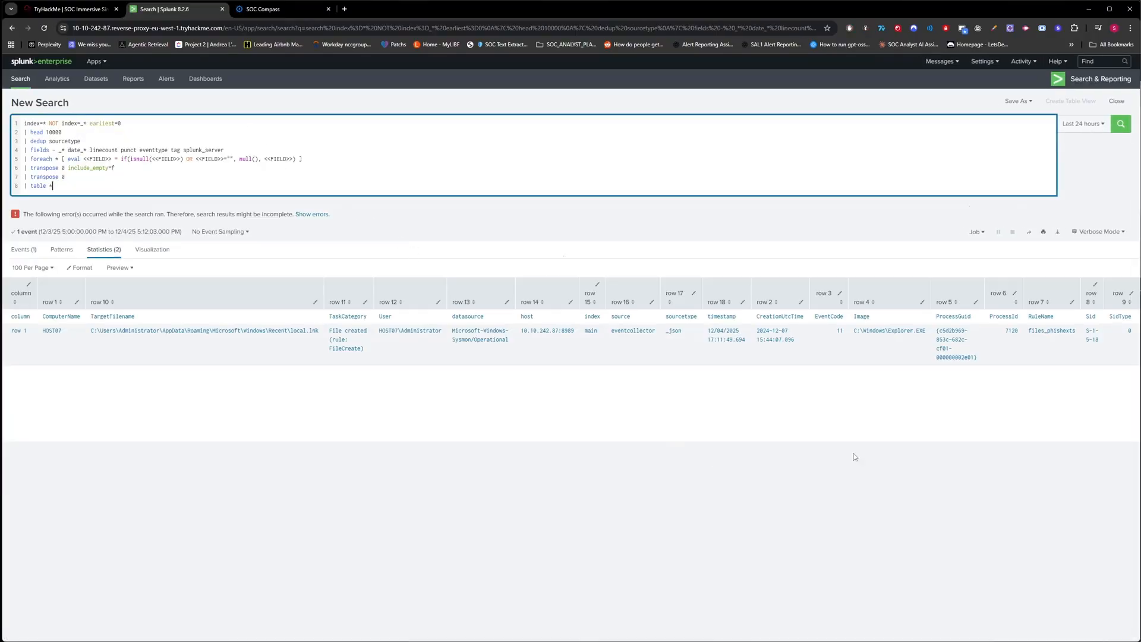
Paste the one-event Sysmon FileCreate statistics table into Query 1's text results.
left_click_drag(988, 373, 2, 300)
left_click(305, 408)
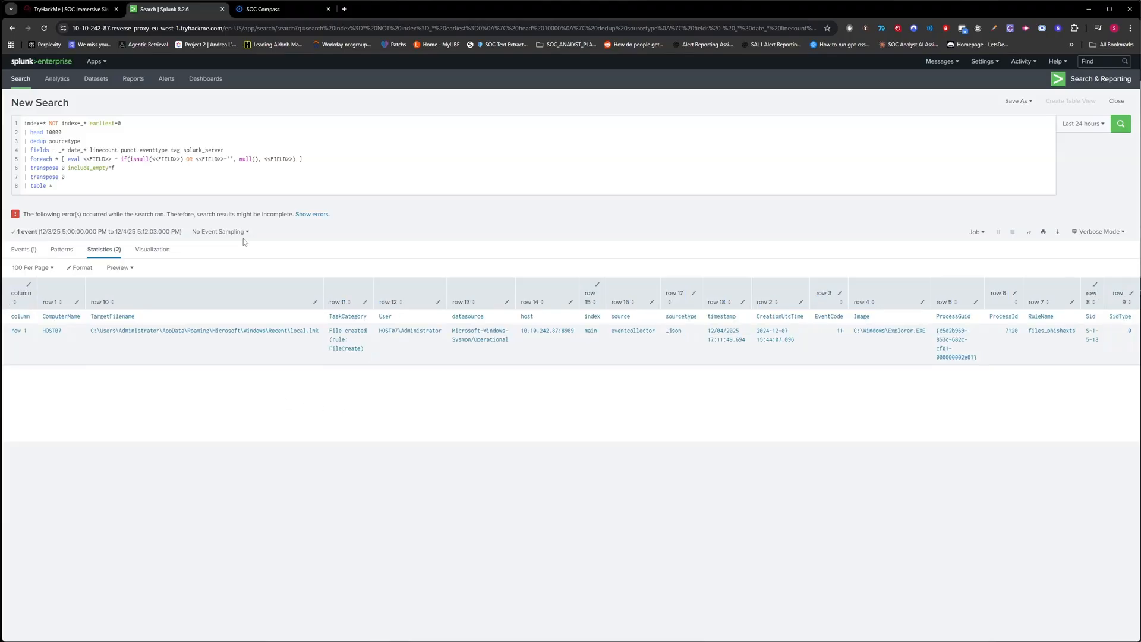
left_click(49, 12)
left_click(255, 9)
left_click(602, 380)
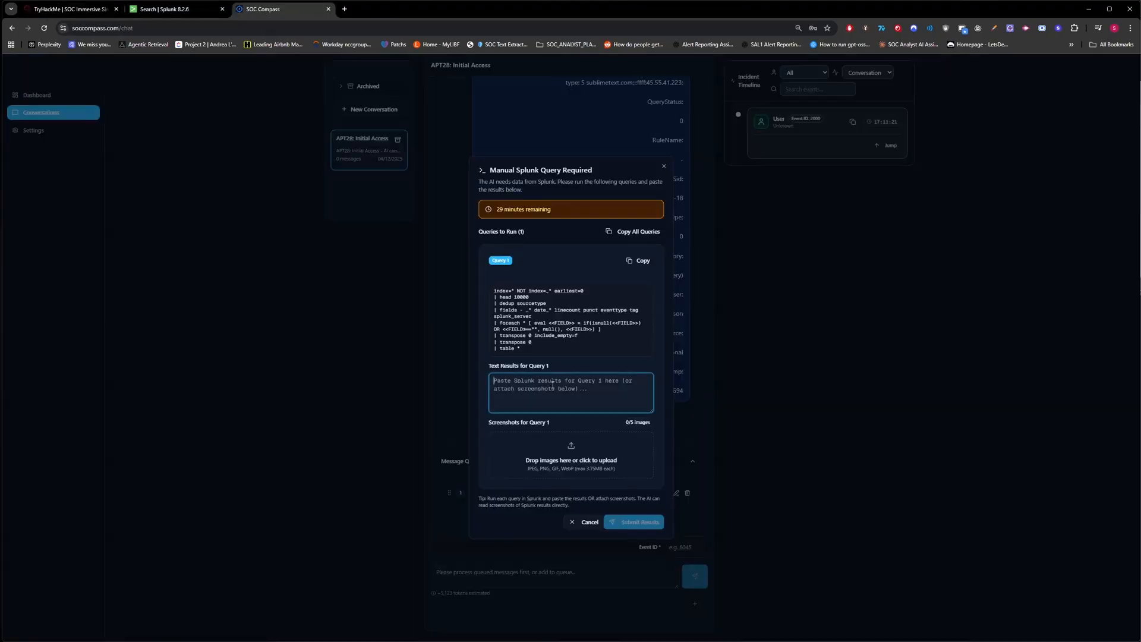
key("ctrl+v")
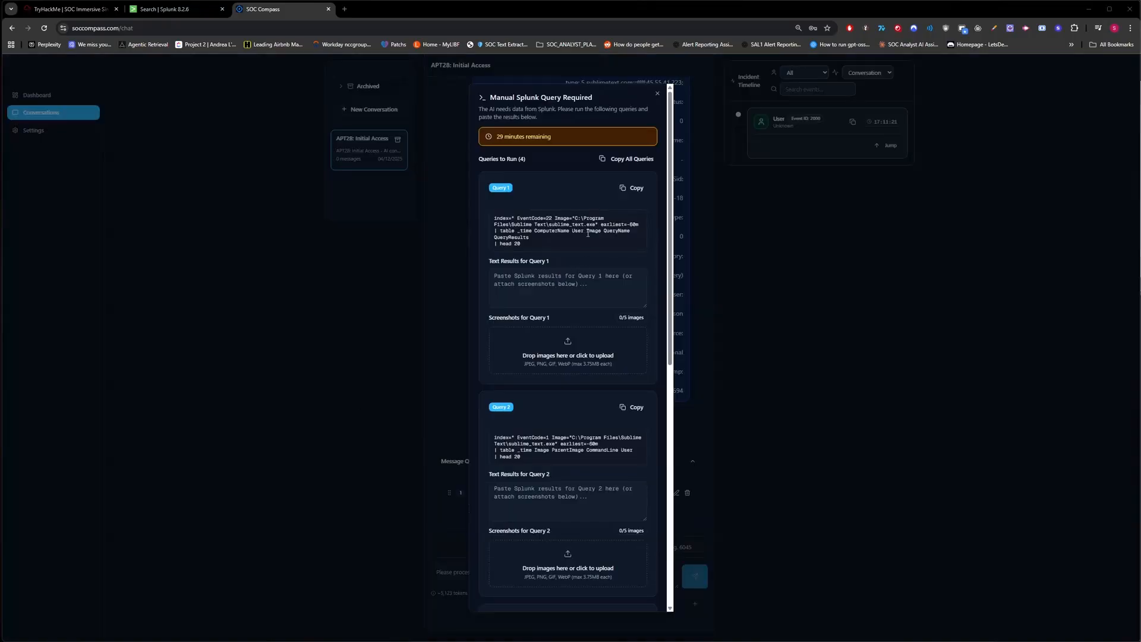
Run Query 1 in Splunk and record 'No results' as its text result.
left_click(632, 190)
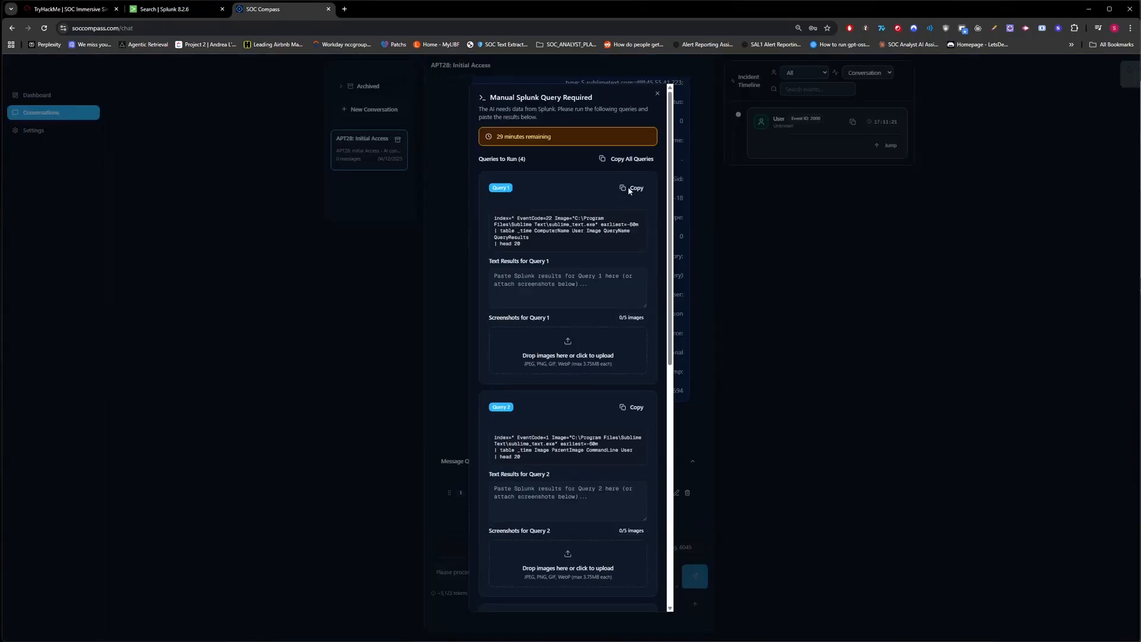
key("ctrl+shift+Tab")
left_click(250, 138)
key("ctrl+a")
key("ctrl+v")
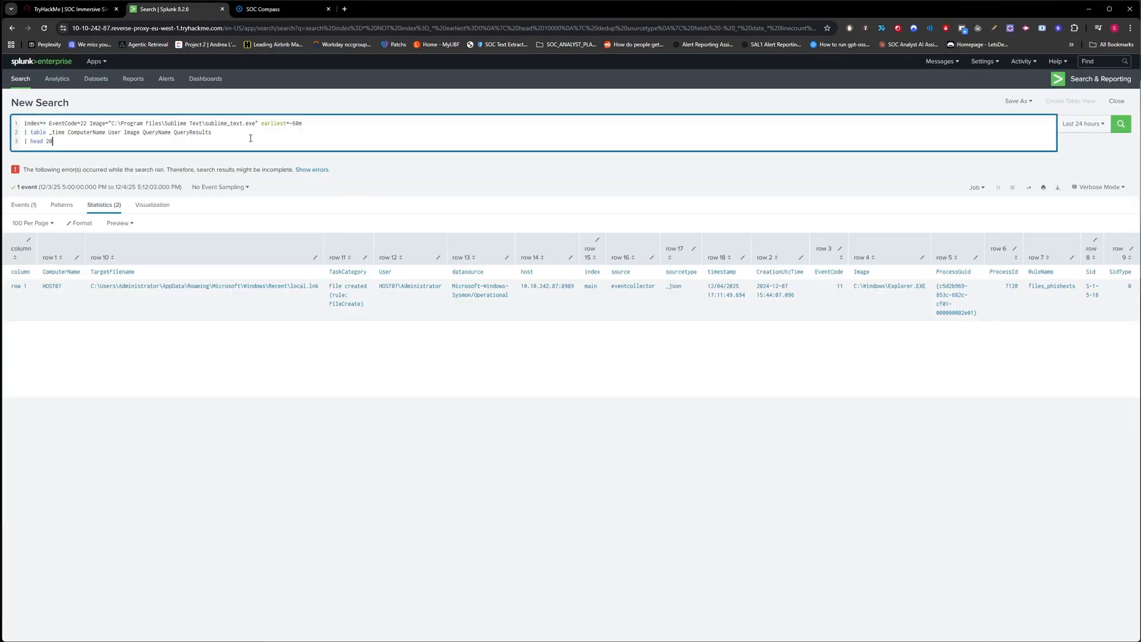
key("Return")
left_click(281, 10)
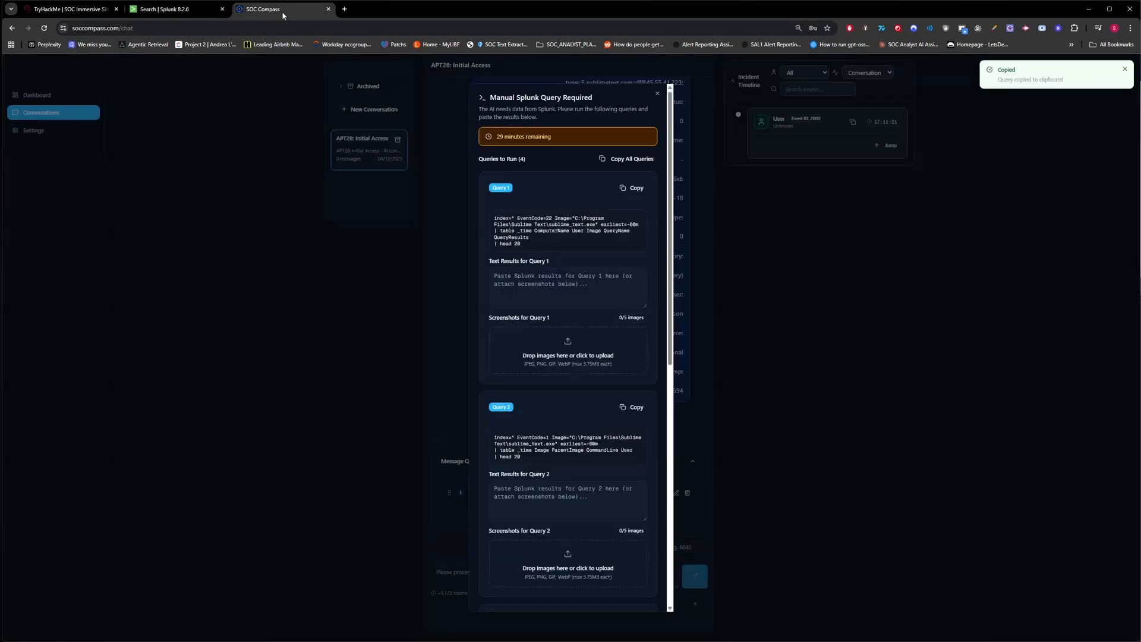
left_click(531, 271)
type("No results found")
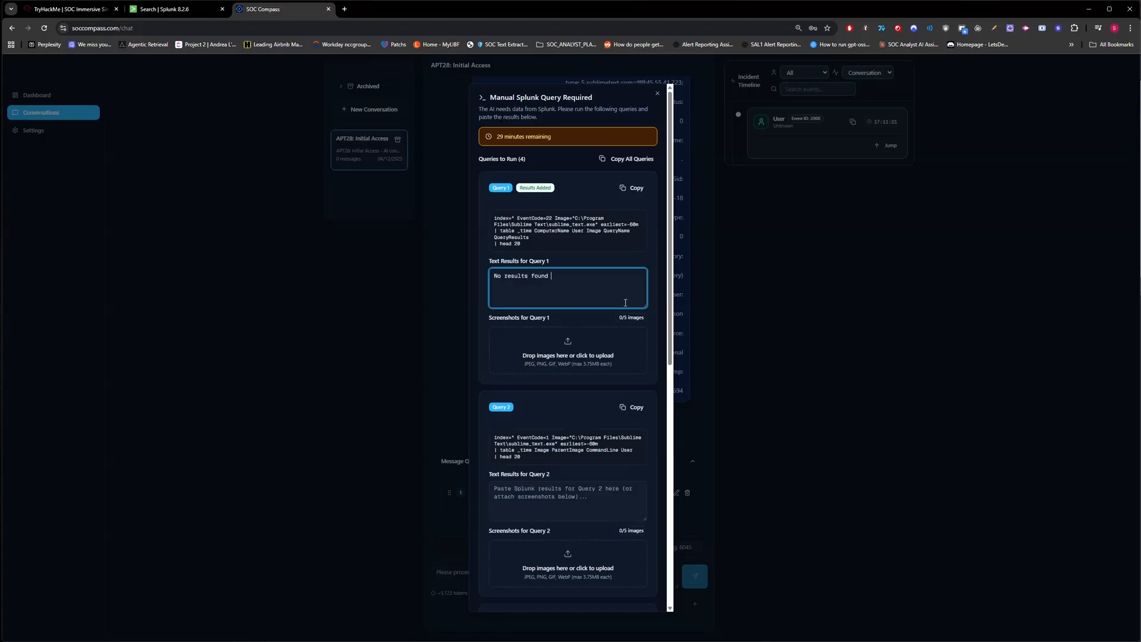
Run Query 2 in Splunk and note that it returned no results.
scroll(625, 302, "down", 2)
left_click(634, 273)
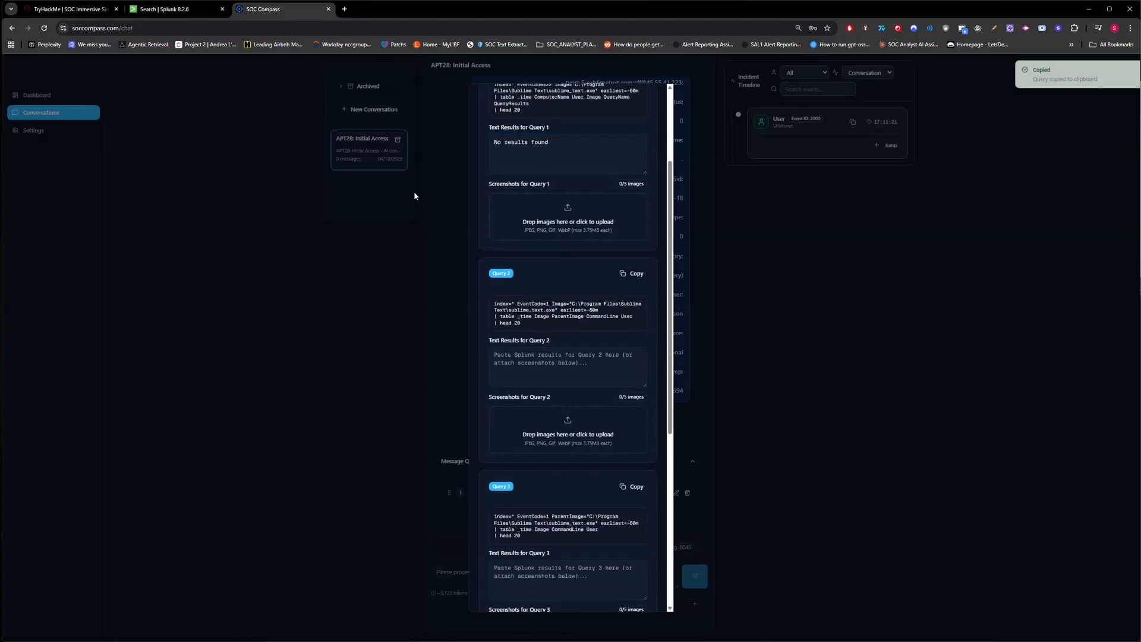
left_click(179, 10)
left_click(319, 131)
key("ctrl+a")
key("ctrl+v")
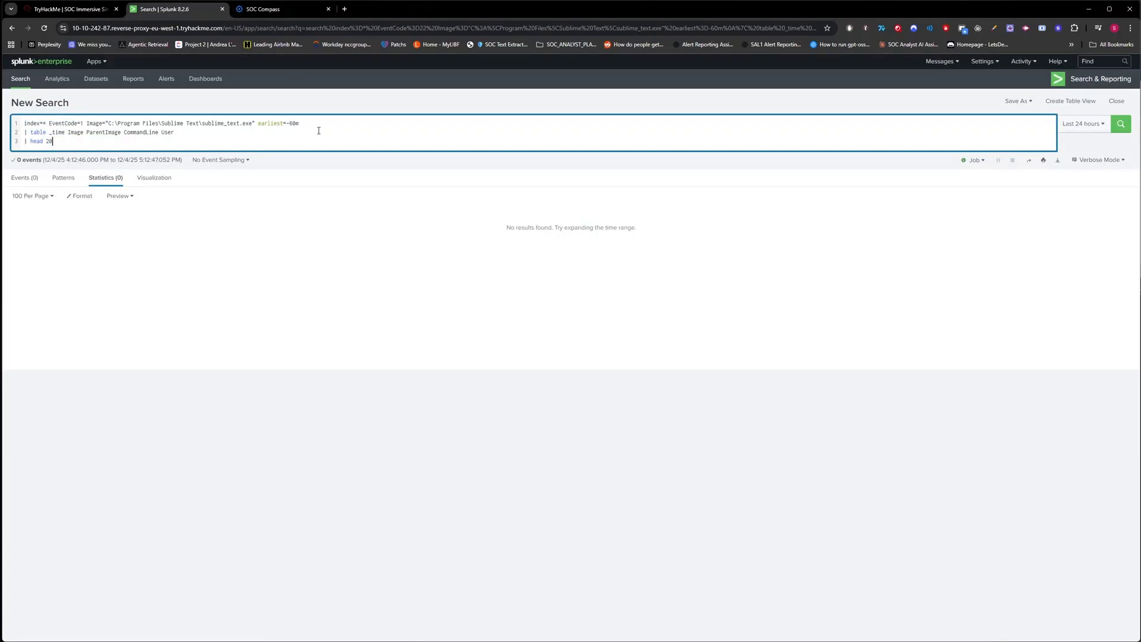
key("Return")
left_click(262, 9)
left_click(519, 380)
type("N")
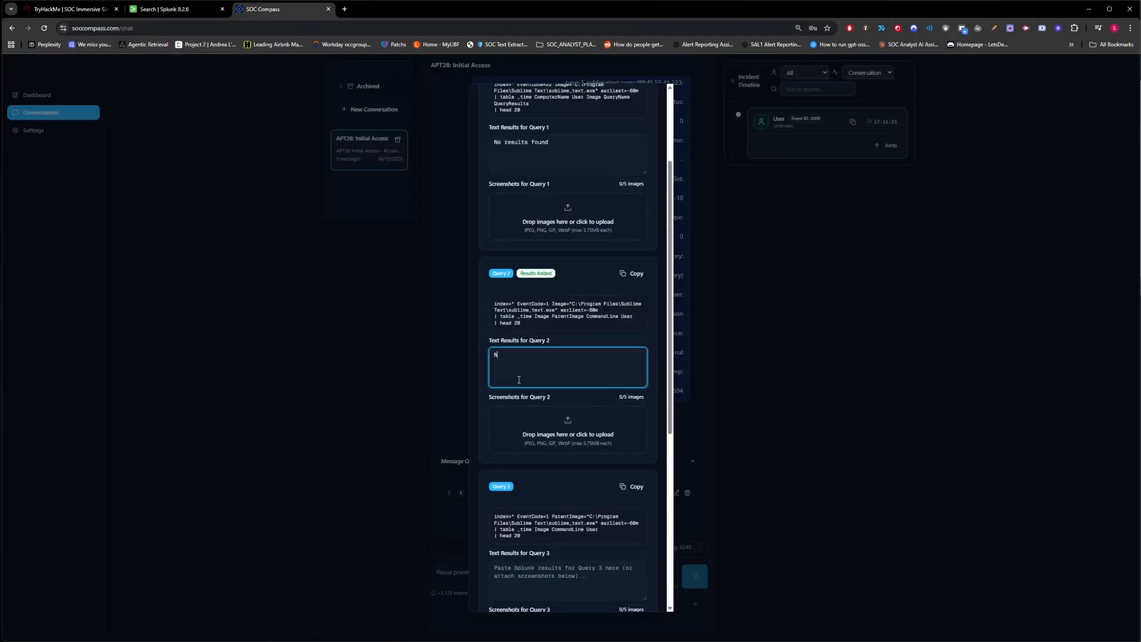
type("o results found")
Run Query 3 in Splunk and record 'No results found' as its result.
scroll(634, 276, "down", 5)
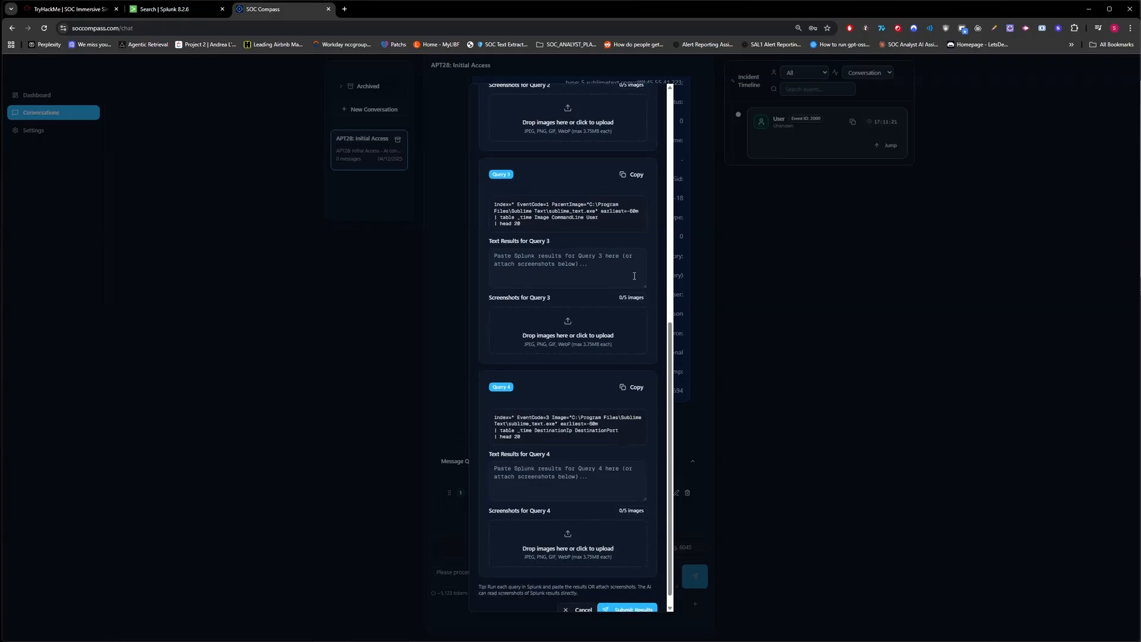
left_click(622, 176)
left_click(190, 10)
left_click(174, 126)
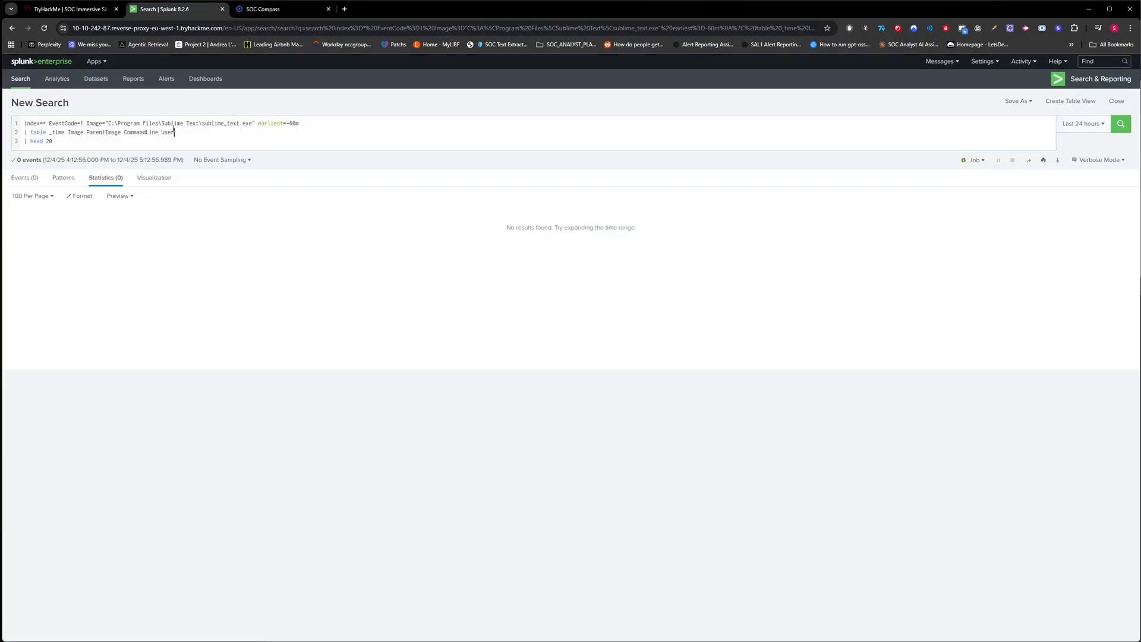
key("ctrl+a")
key("ctrl+v")
key("Return")
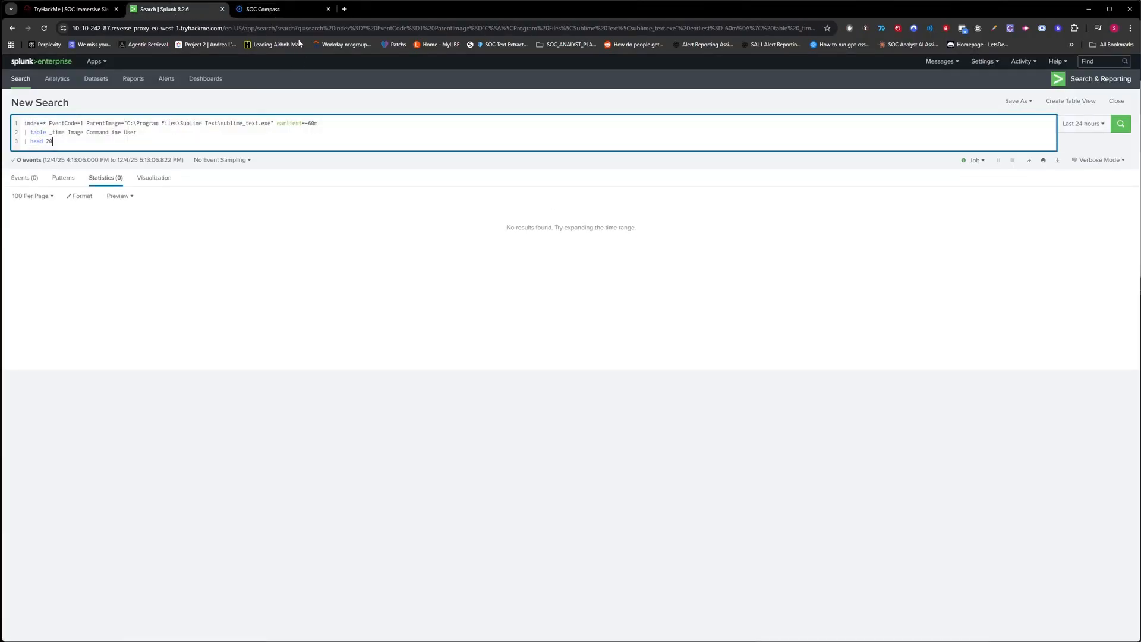
left_click(263, 8)
left_click(522, 258)
type("No ")
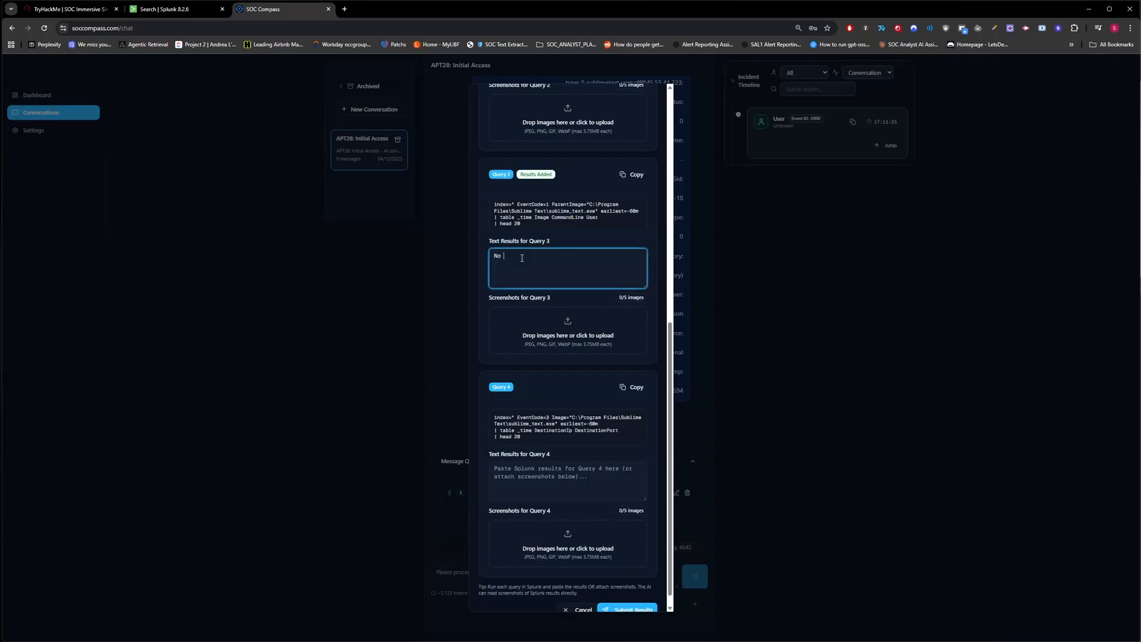
type("results found")
Run Query 4 in Splunk, record 'No results found', and submit all four results.
scroll(567, 357, "down", 1)
left_click(634, 372)
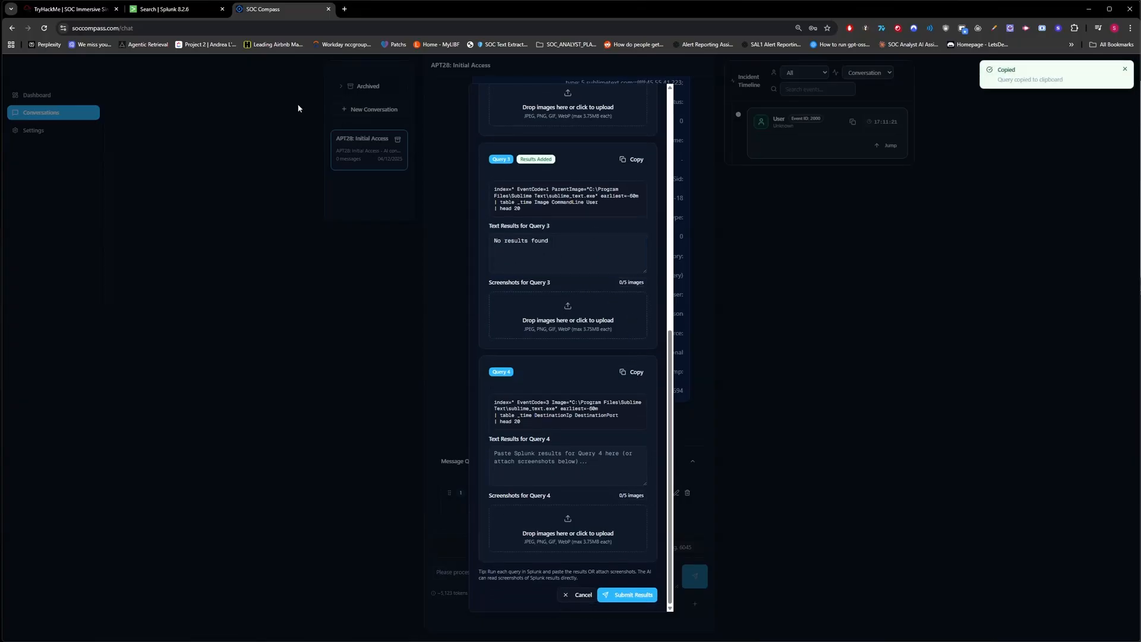
left_click(163, 12)
key("ctrl+a")
key("ctrl+v")
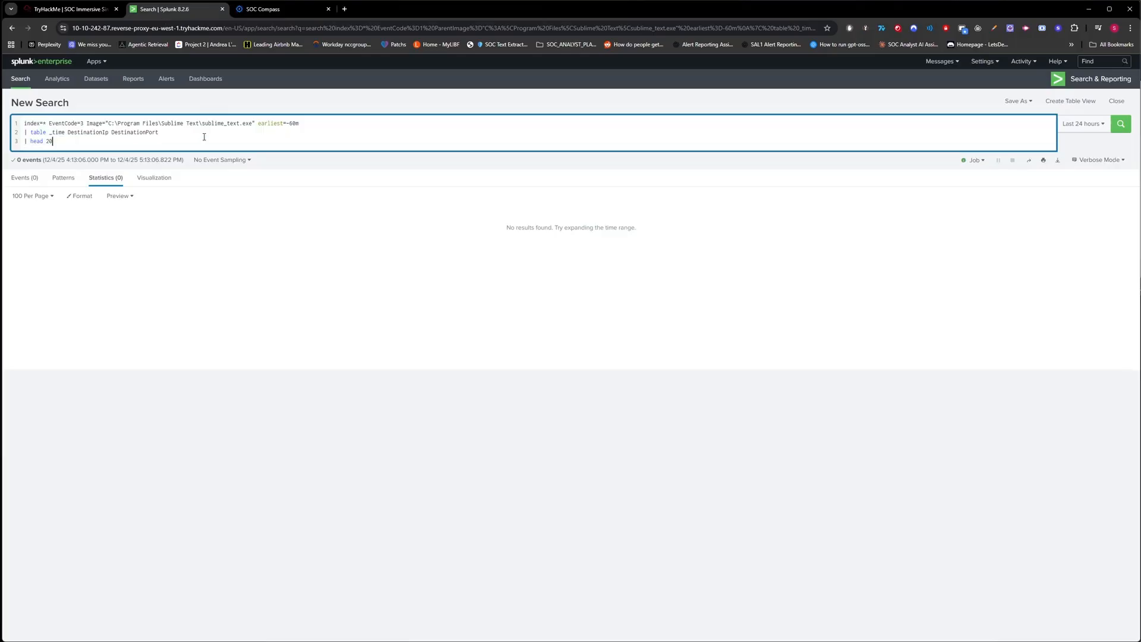
key("Return")
left_click(262, 9)
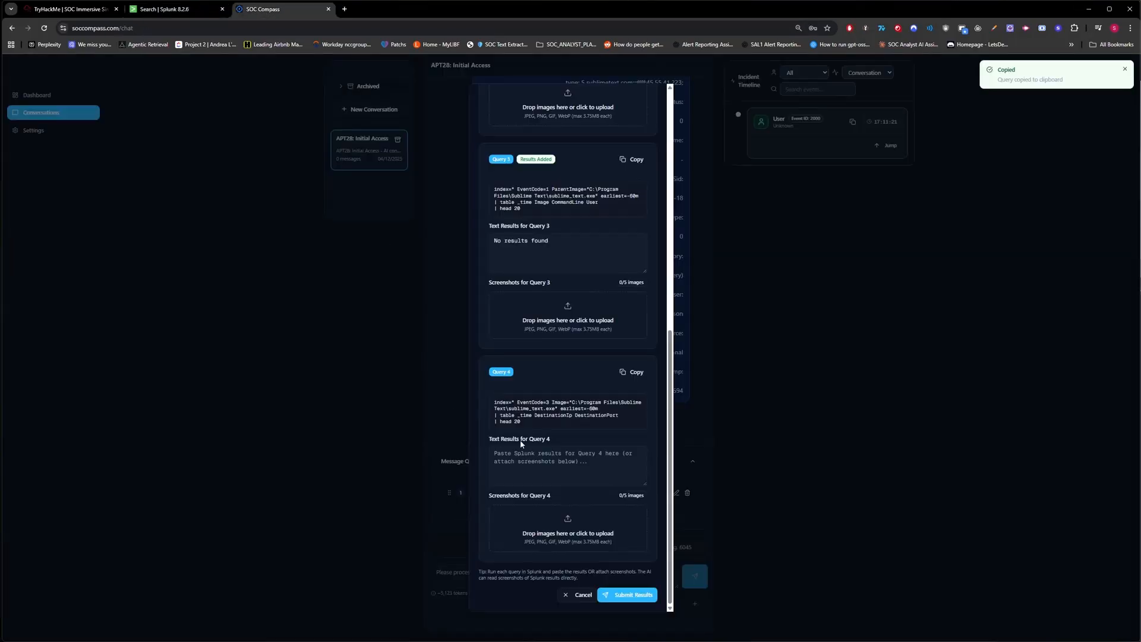
left_click(557, 456)
type("No results found")
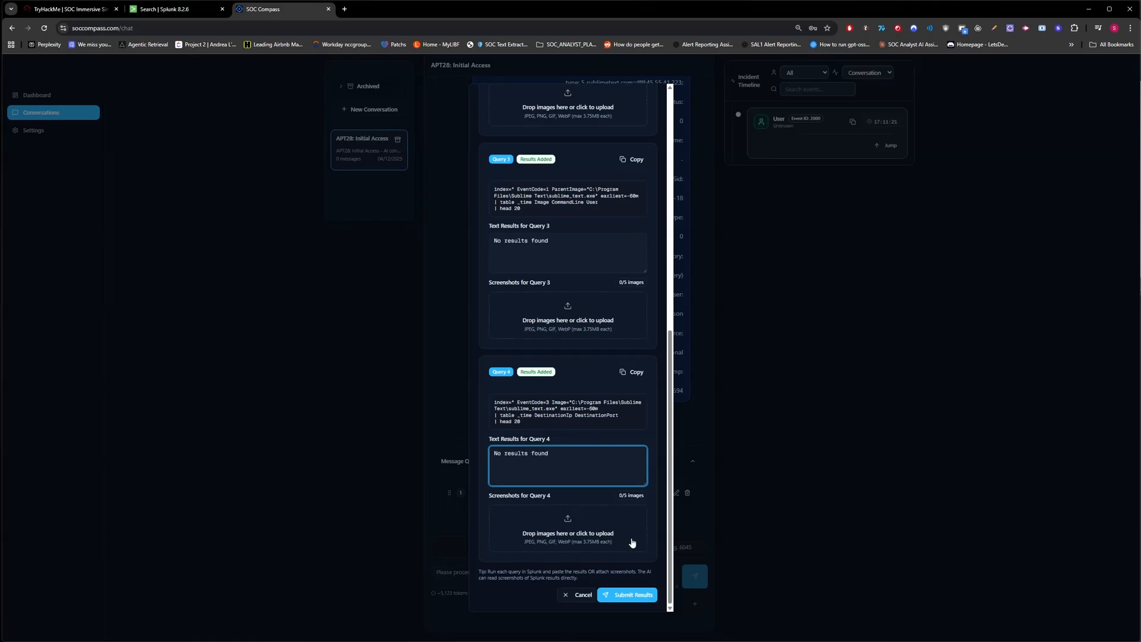
left_click(629, 593)
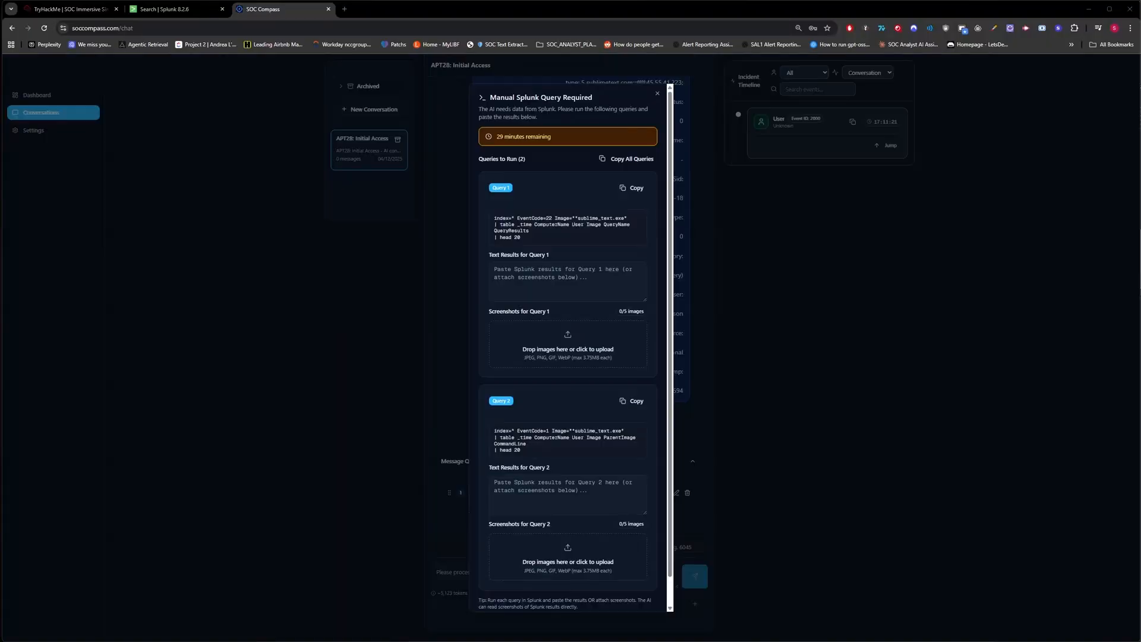
Run the DNS Query 1 in Splunk and paste its result row into Query 1's results box.
left_click(643, 188)
left_click(167, 9)
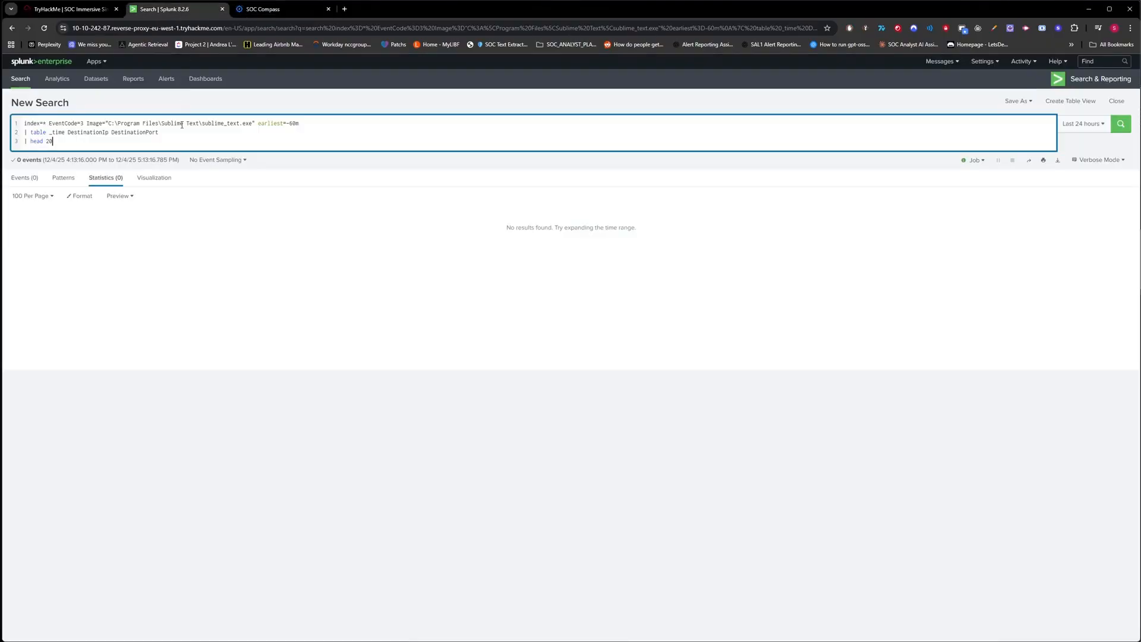
key("ctrl+a")
key("ctrl+v")
key("Return")
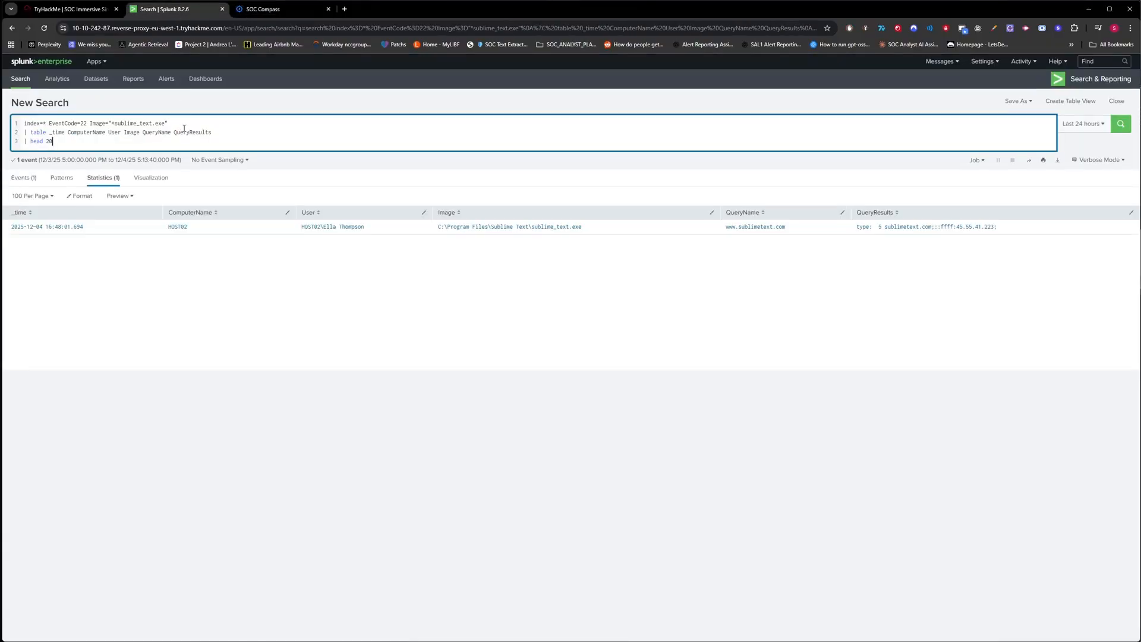
left_click_drag(925, 269, 20, 211)
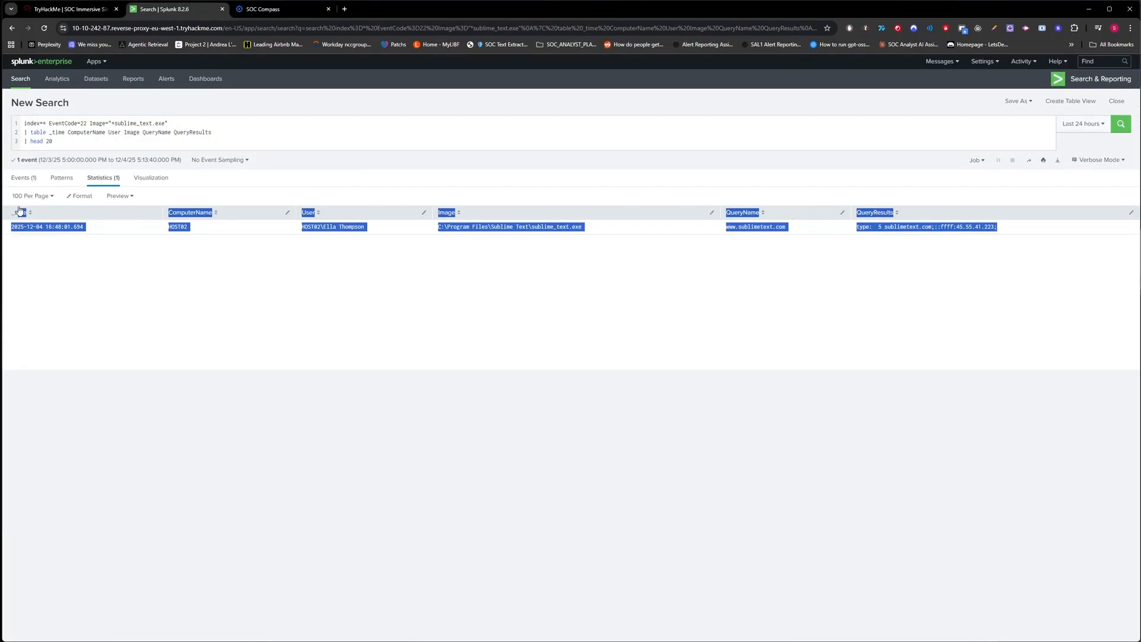
left_click(275, 9)
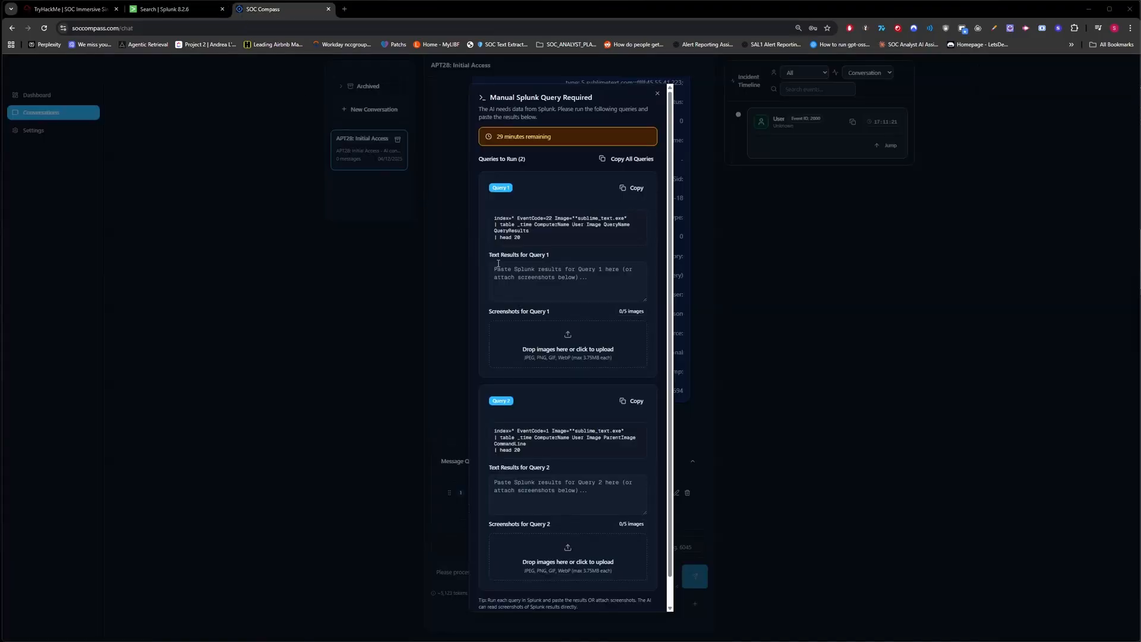
left_click(498, 264)
left_click(170, 9)
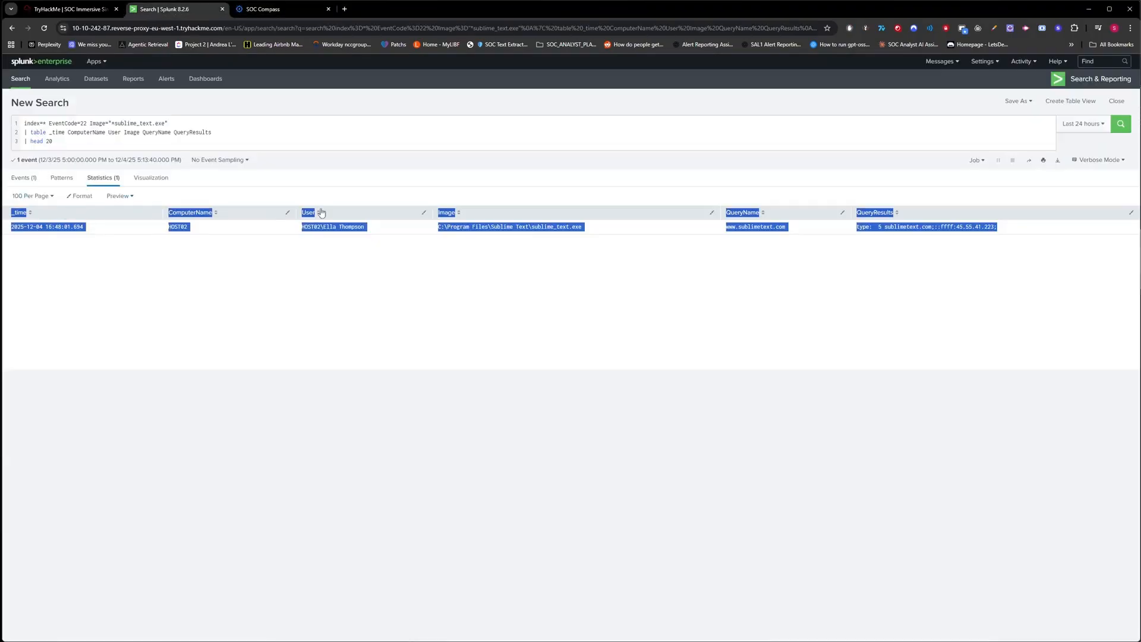
left_click(268, 8)
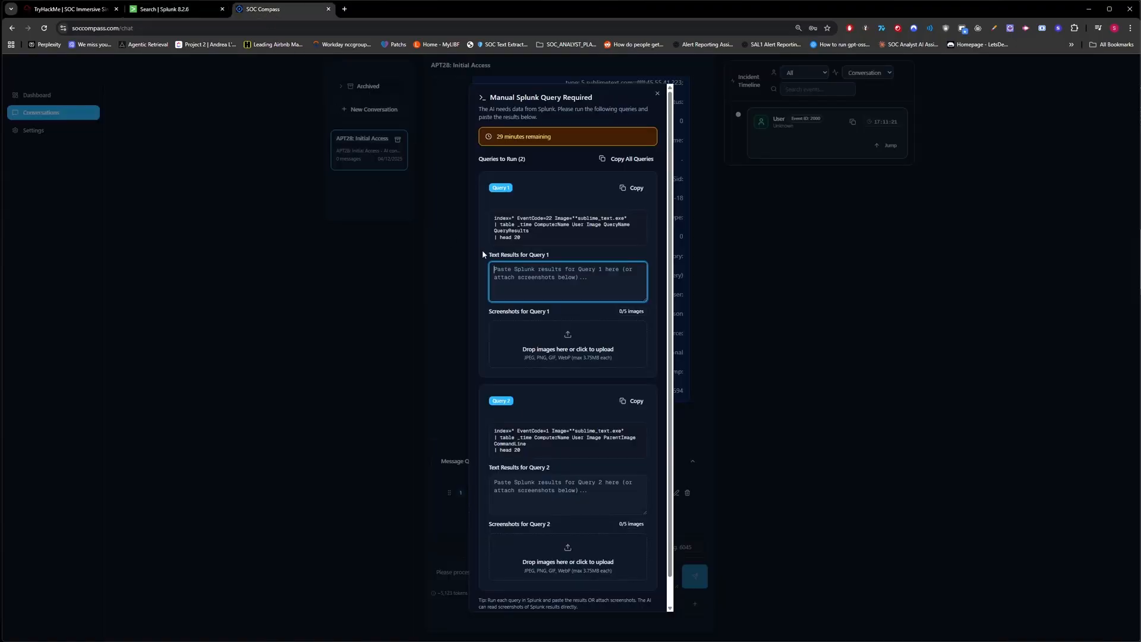
key("ctrl+v")
Run the process-creation Query 2 in Splunk, paste its result row, and submit both results.
left_click(634, 401)
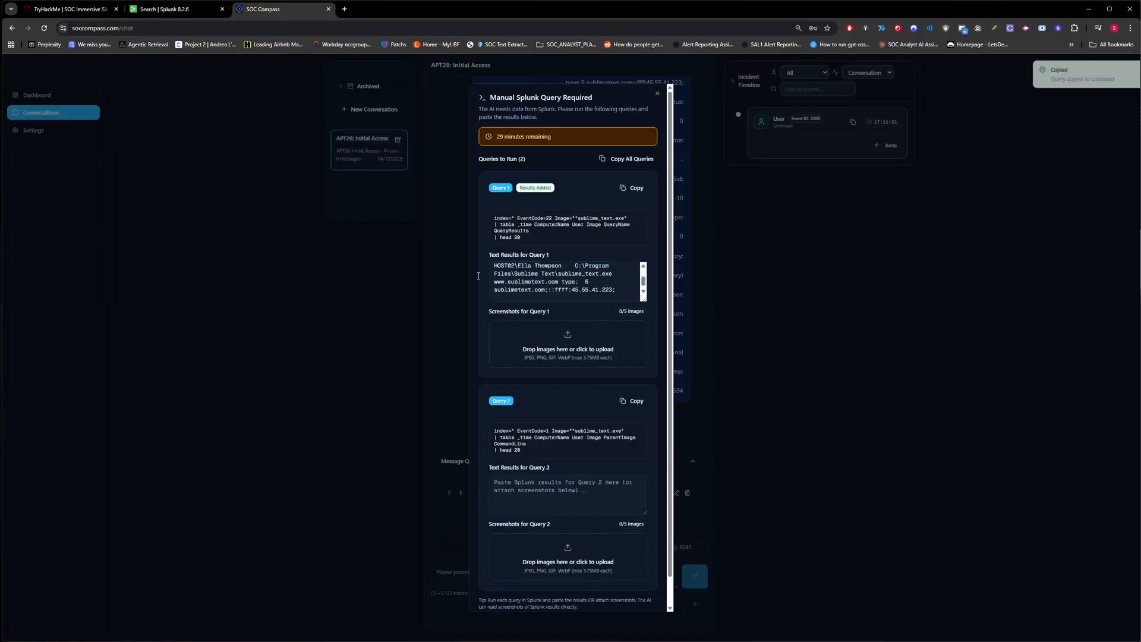
left_click(178, 9)
left_click(200, 141)
key("ctrl+a")
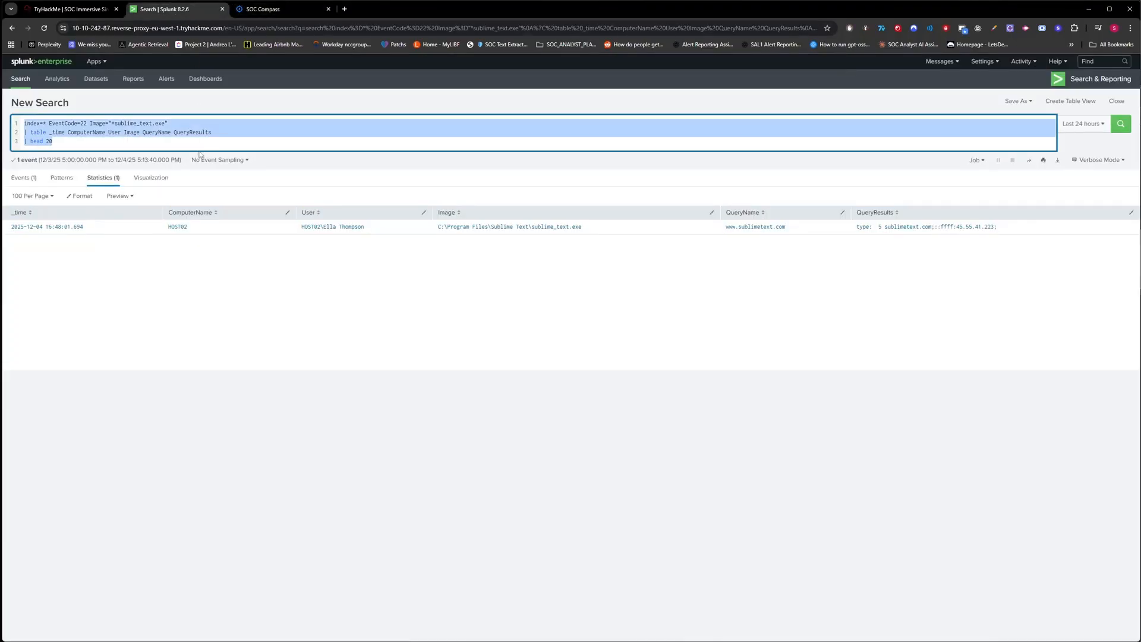
key("ctrl+v")
key("Return")
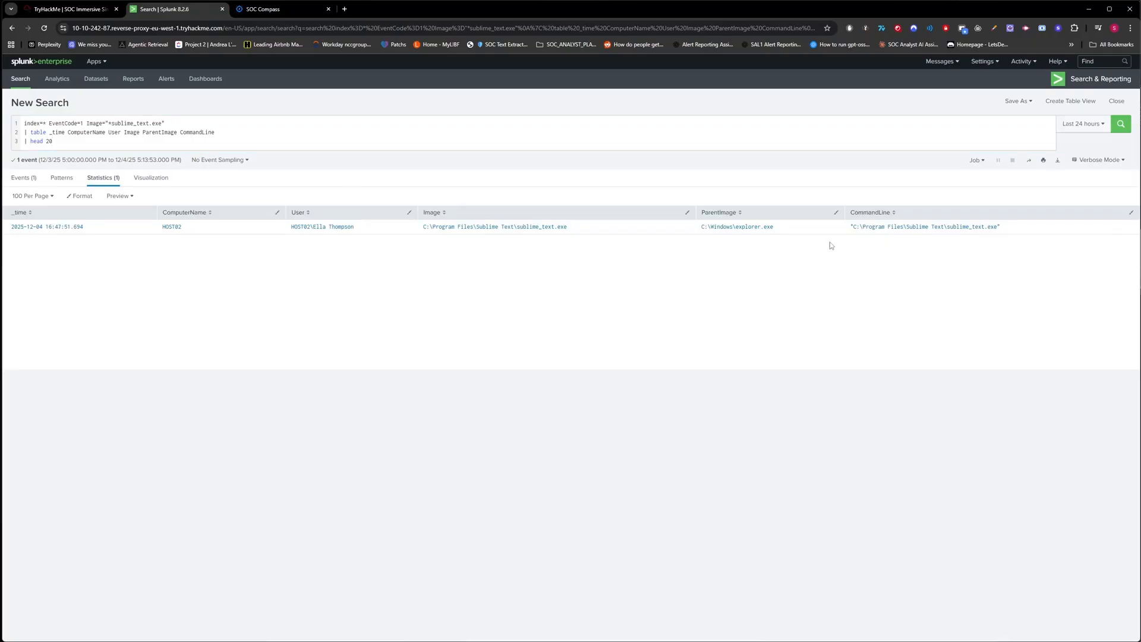
left_click_drag(829, 241, 11, 212)
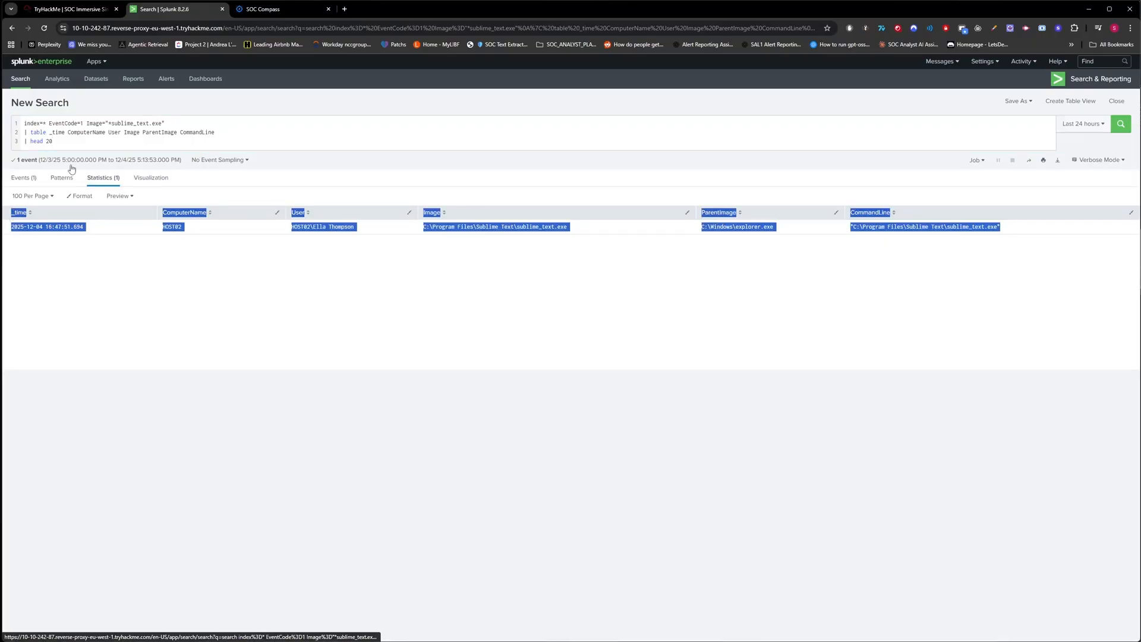
key("ctrl+c")
left_click(261, 9)
left_click(567, 493)
key("ctrl+v")
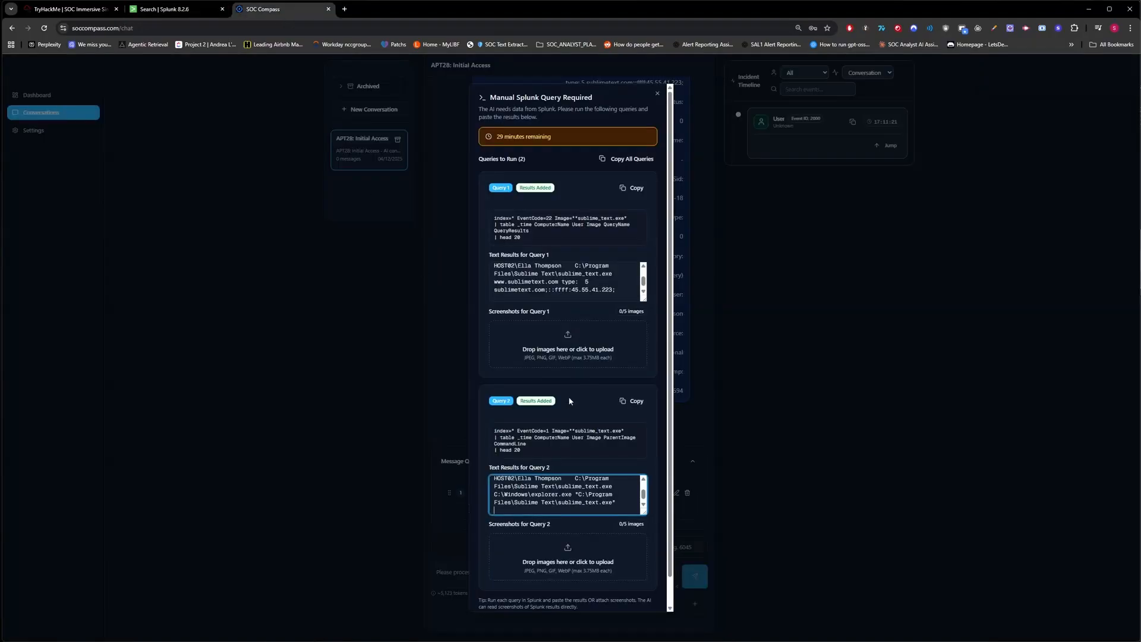
scroll(615, 525, "down", 1)
left_click(627, 595)
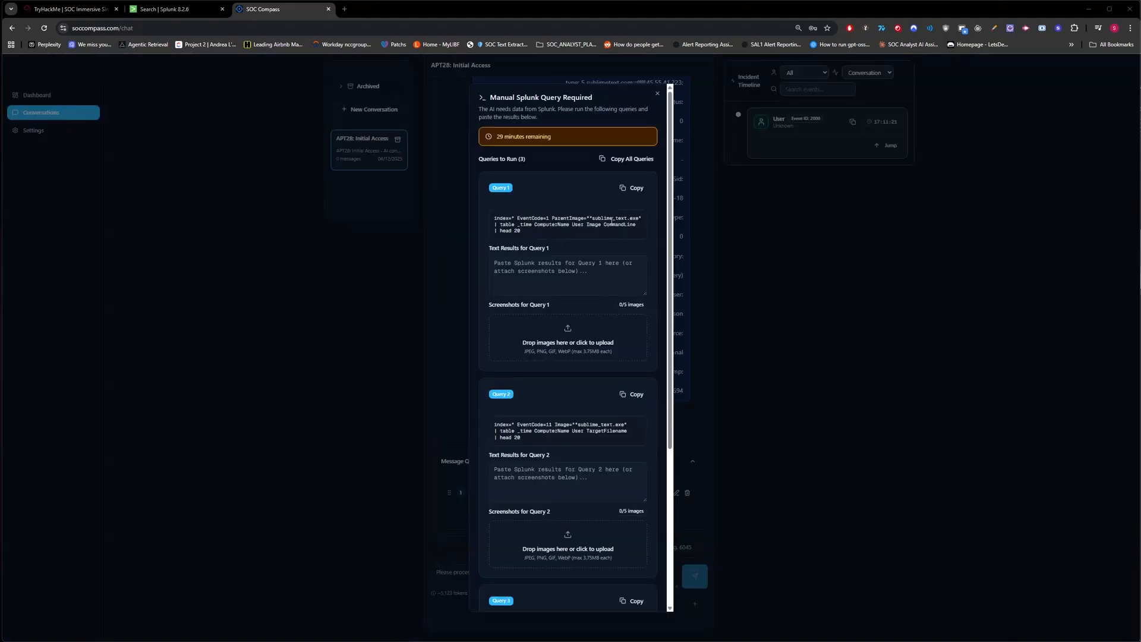
Run the sublime_text parent-process Query 1 in Splunk and record 'No results found' for it.
left_click(628, 189)
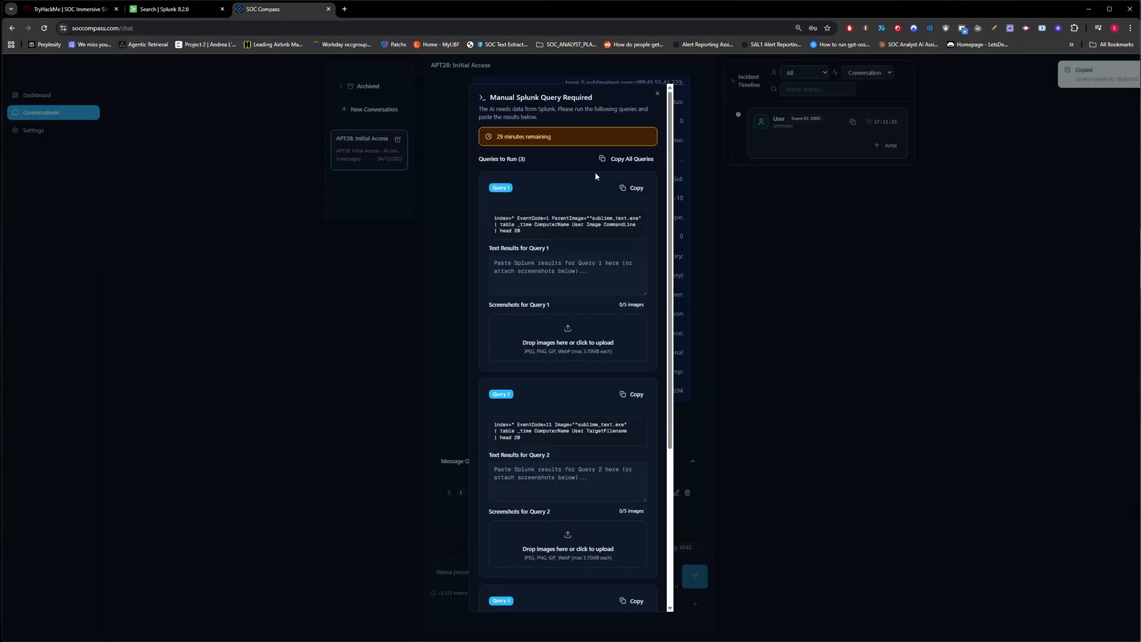
left_click(172, 9)
left_click(197, 142)
key("ctrl+a")
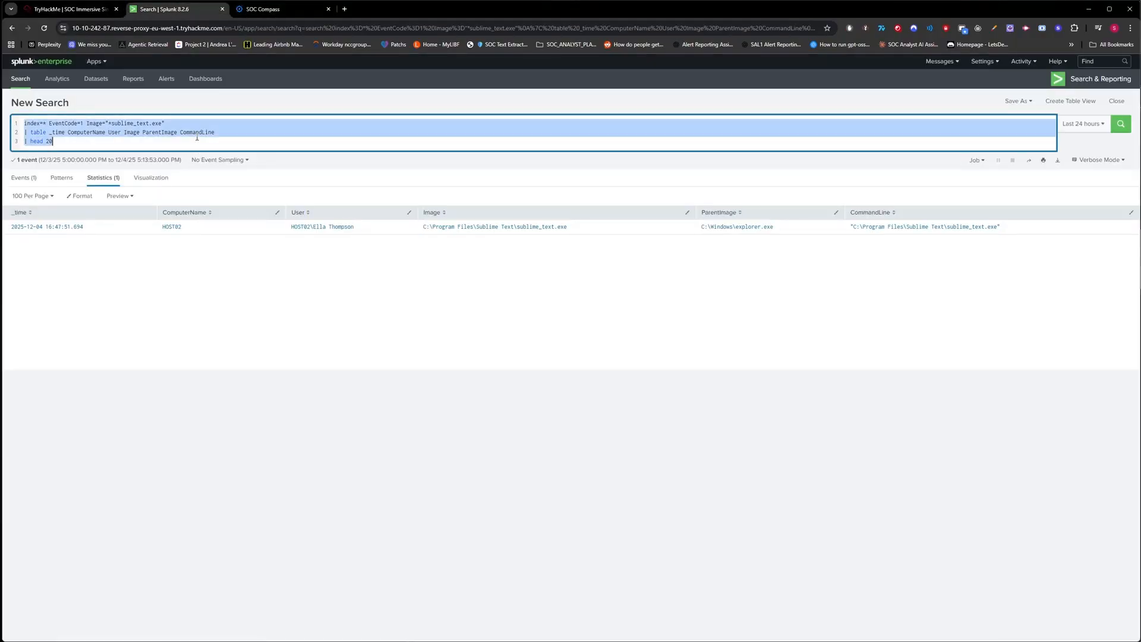
key("ctrl+v")
key("Return")
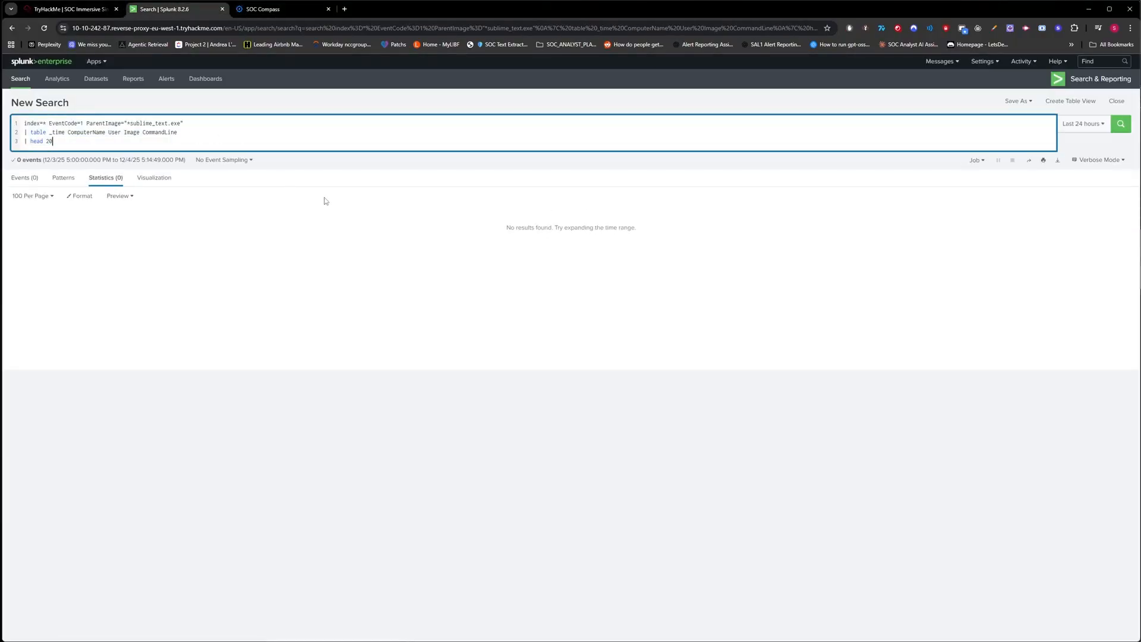
left_click(283, 9)
left_click(541, 274)
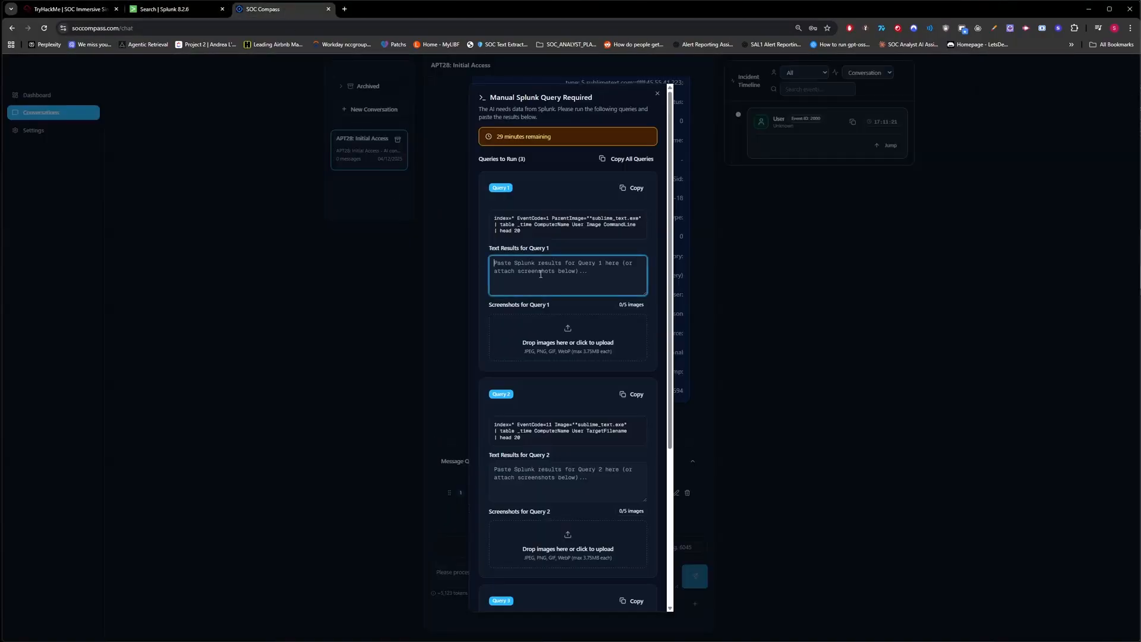
type("No results fou")
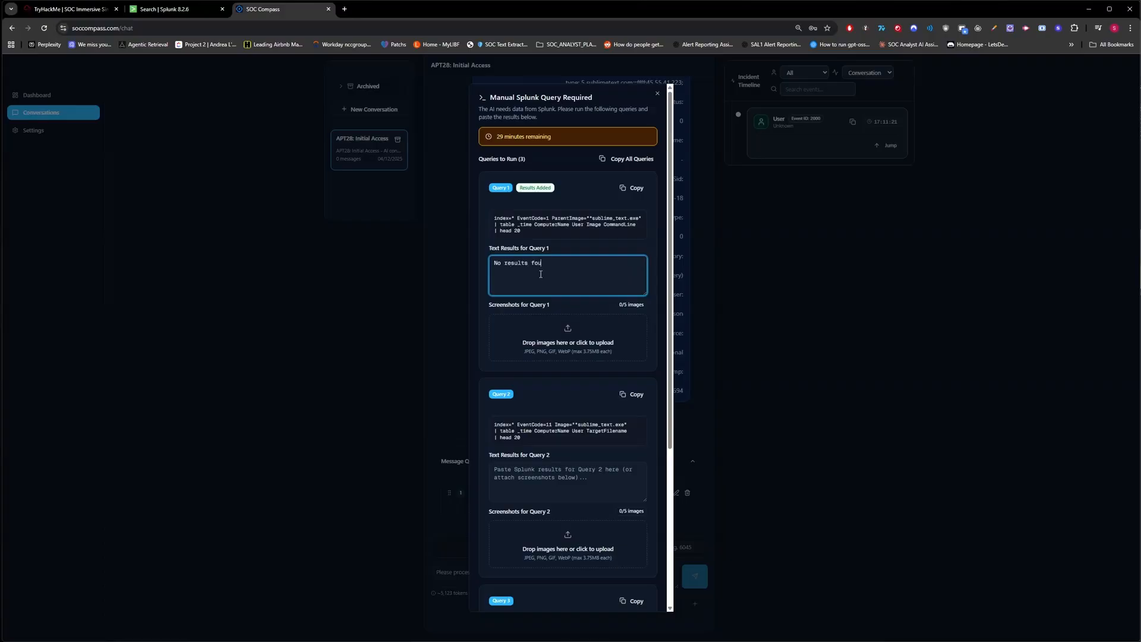
type("nd")
Run Query 2 in Splunk and record 'No results found' as its result.
scroll(565, 288, "down", 3)
left_click(634, 260)
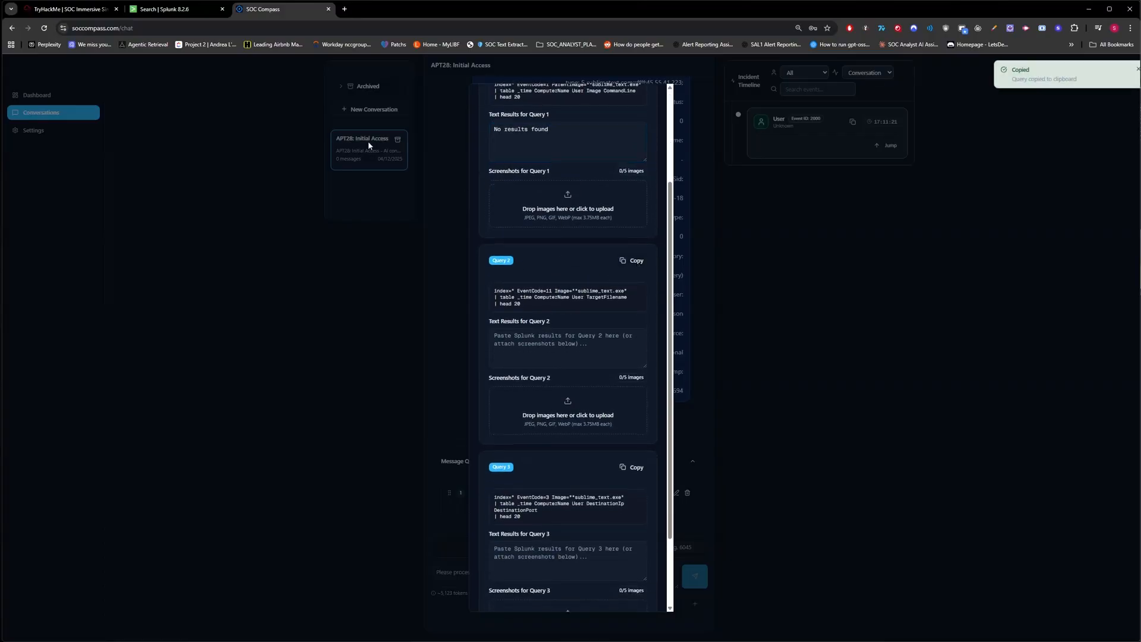
left_click(178, 9)
key("ctrl+a")
key("ctrl+v")
key("Return")
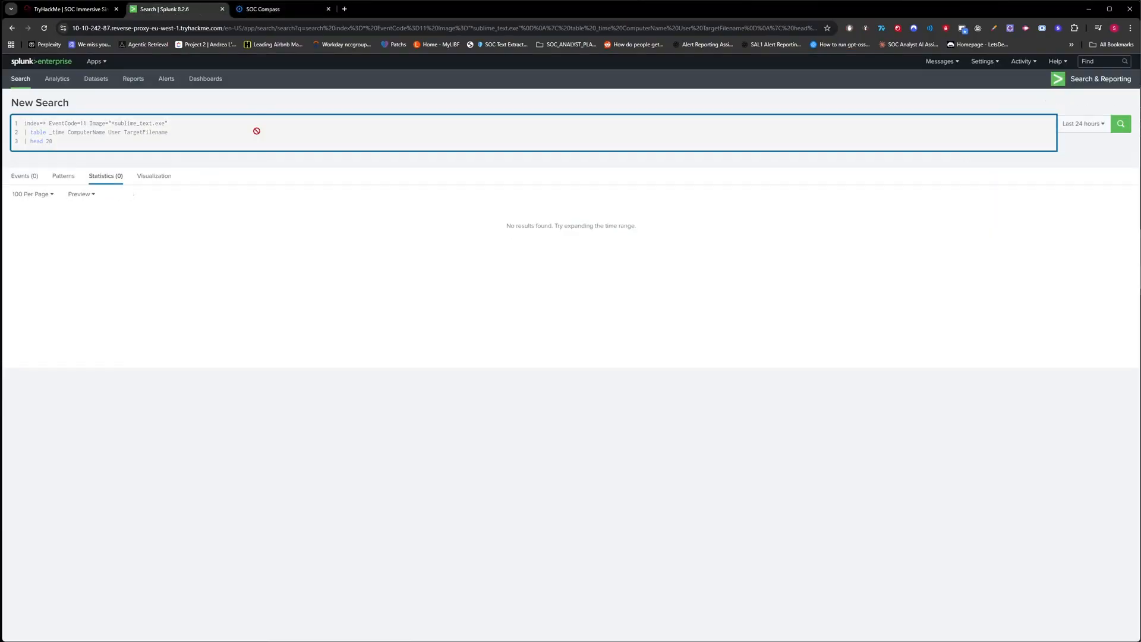
left_click(278, 16)
left_click(526, 356)
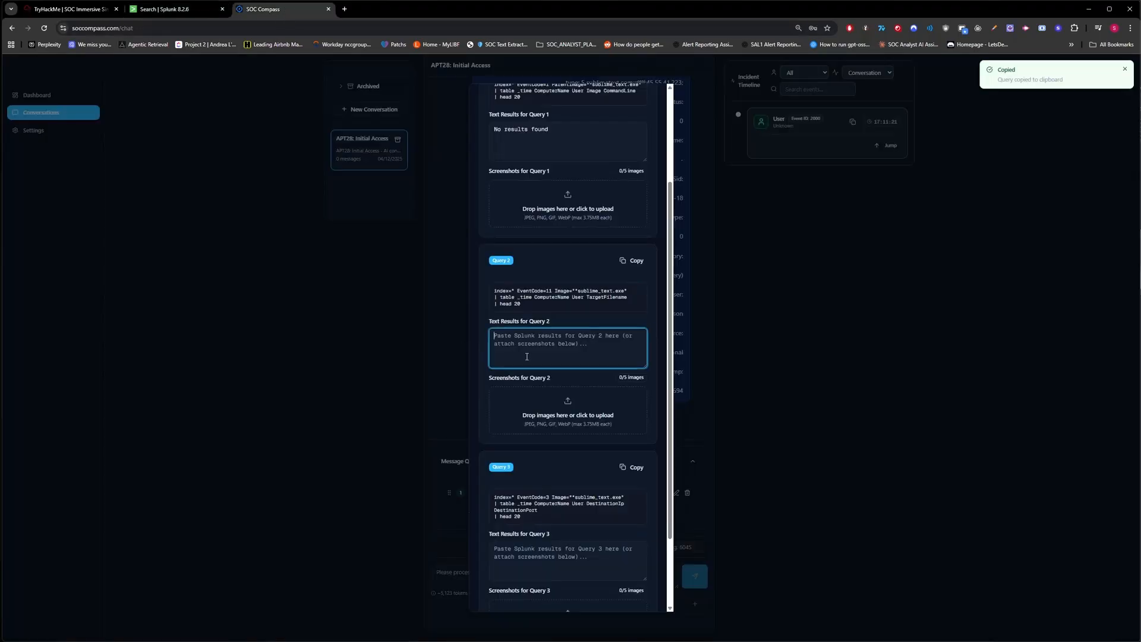
type("No results found")
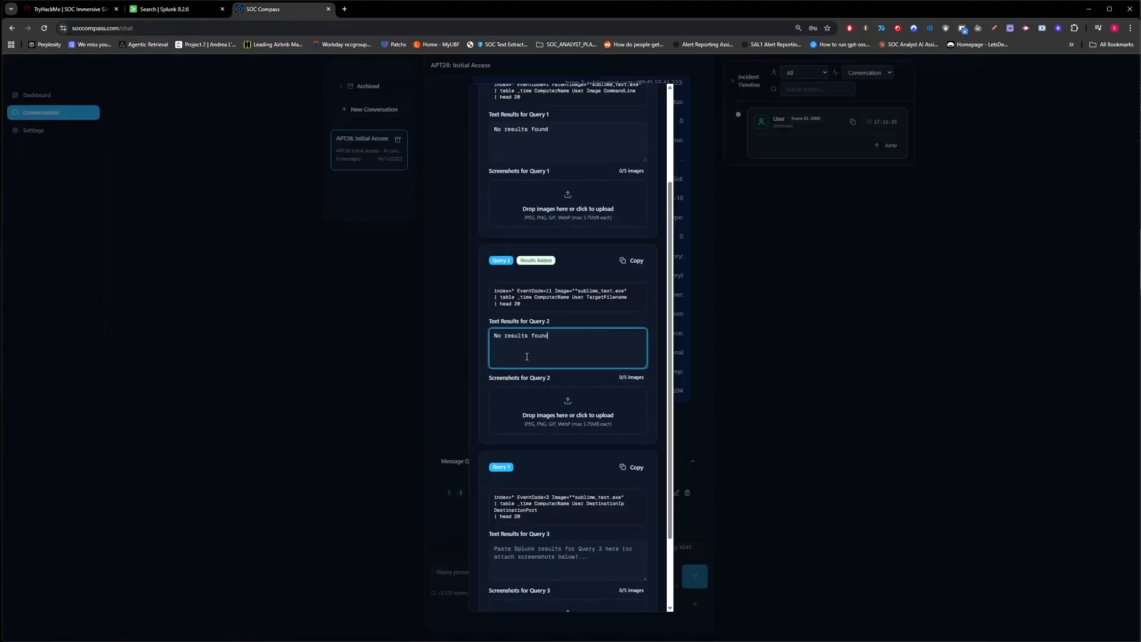
Run Query 3 in Splunk, record 'No results found', and submit all three results.
scroll(546, 395, "down", 2)
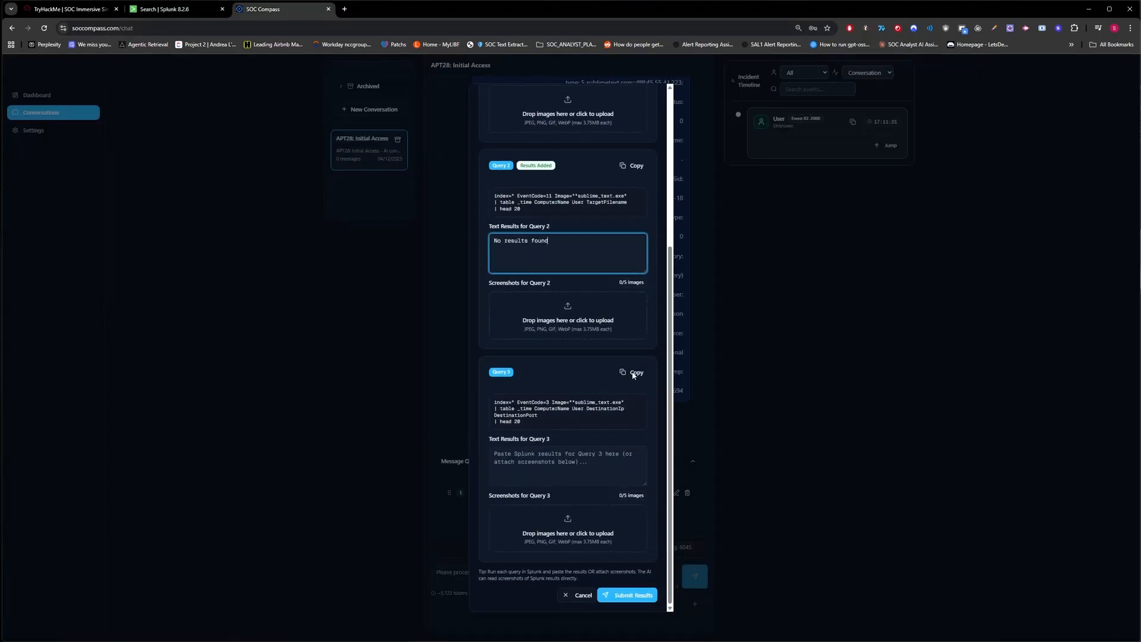
left_click(633, 372)
left_click(164, 11)
left_click(191, 124)
key("ctrl+a")
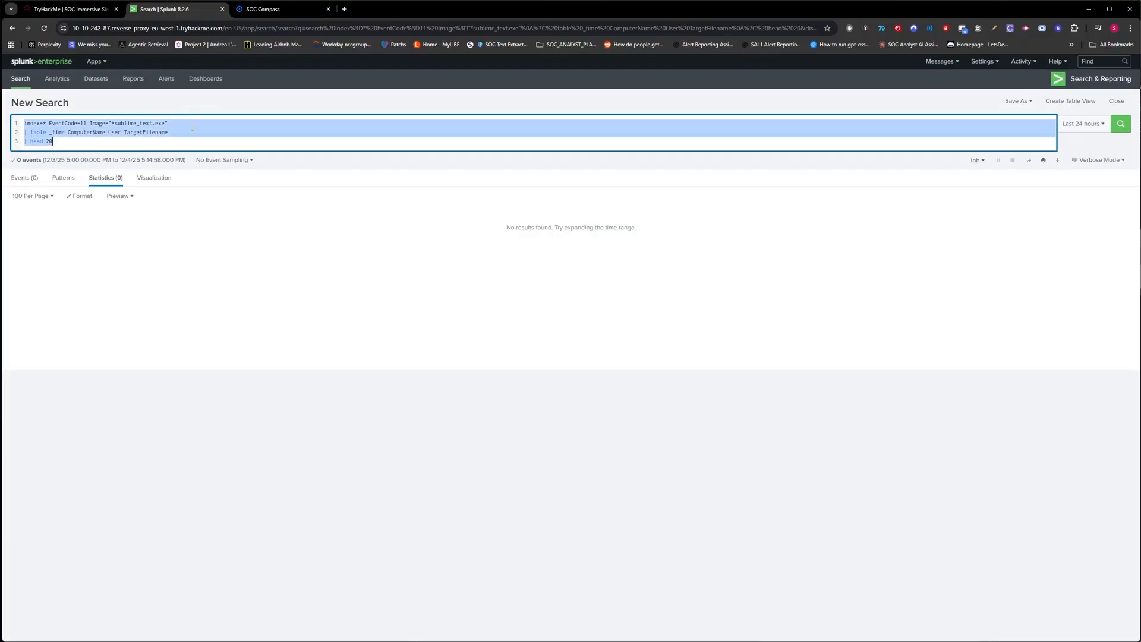
key("ctrl+v")
left_click(300, 10)
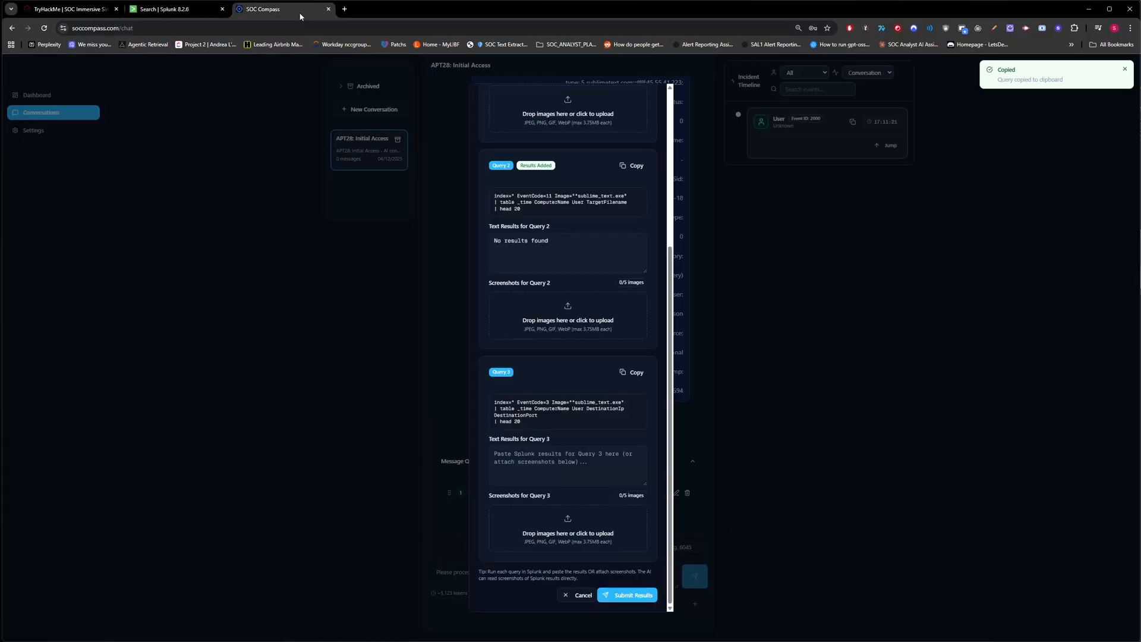
left_click(529, 447)
type("No r")
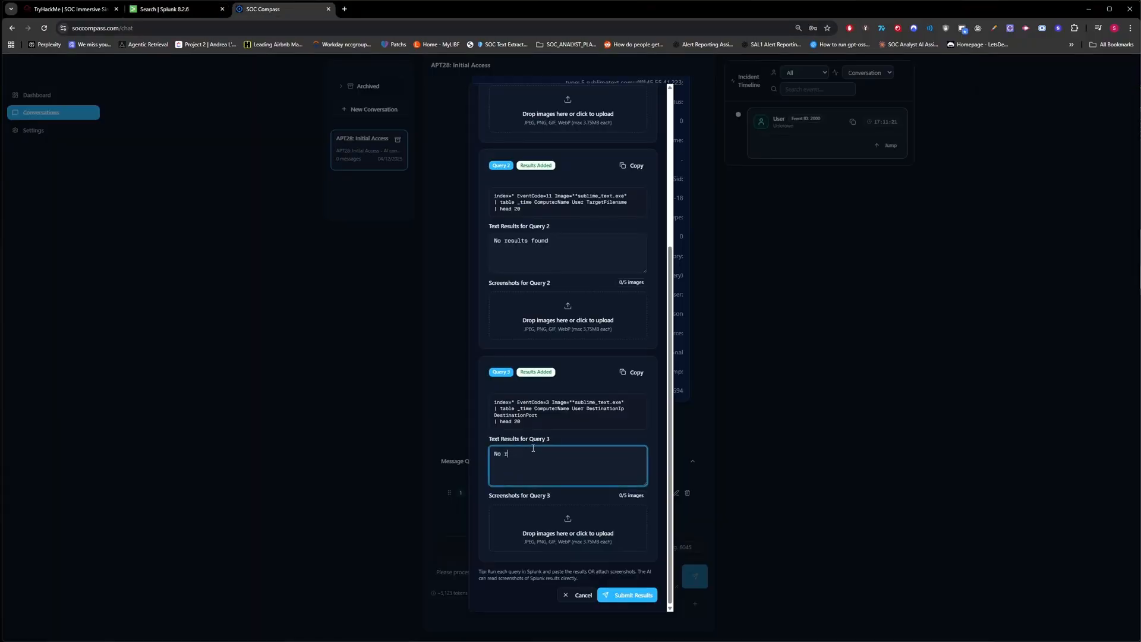
type("esults found")
left_click(630, 595)
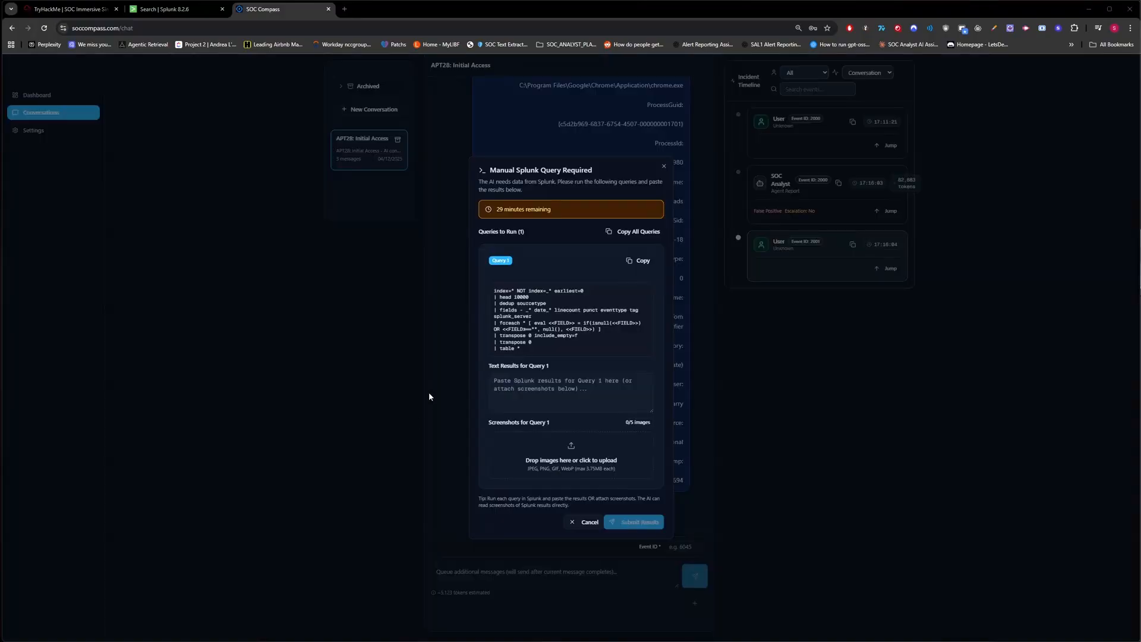
Set aside the query request and jump to the SOC Analyst report's False Positive verdict for alert 2000.
left_click(383, 308)
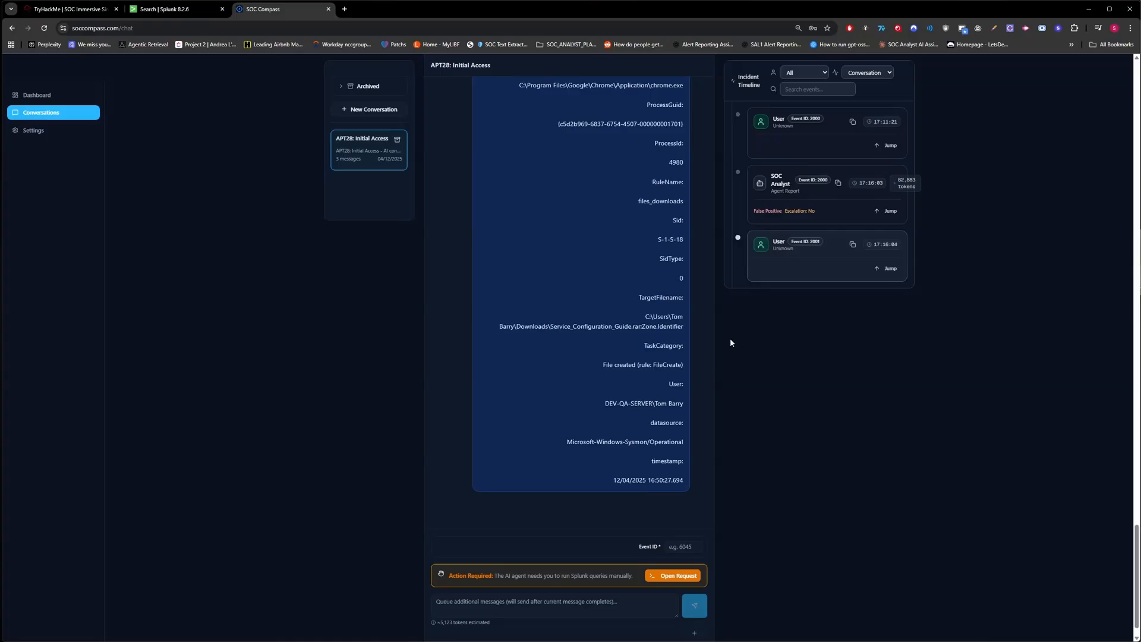
scroll(663, 314, "up", 9)
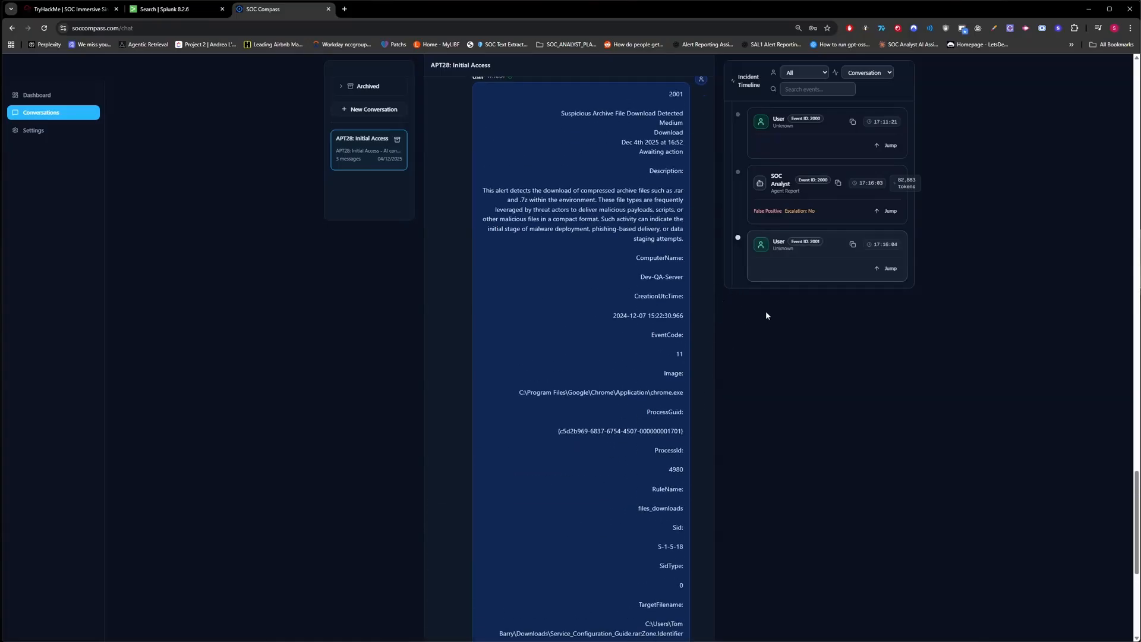
left_click(877, 212)
scroll(626, 299, "down", 2)
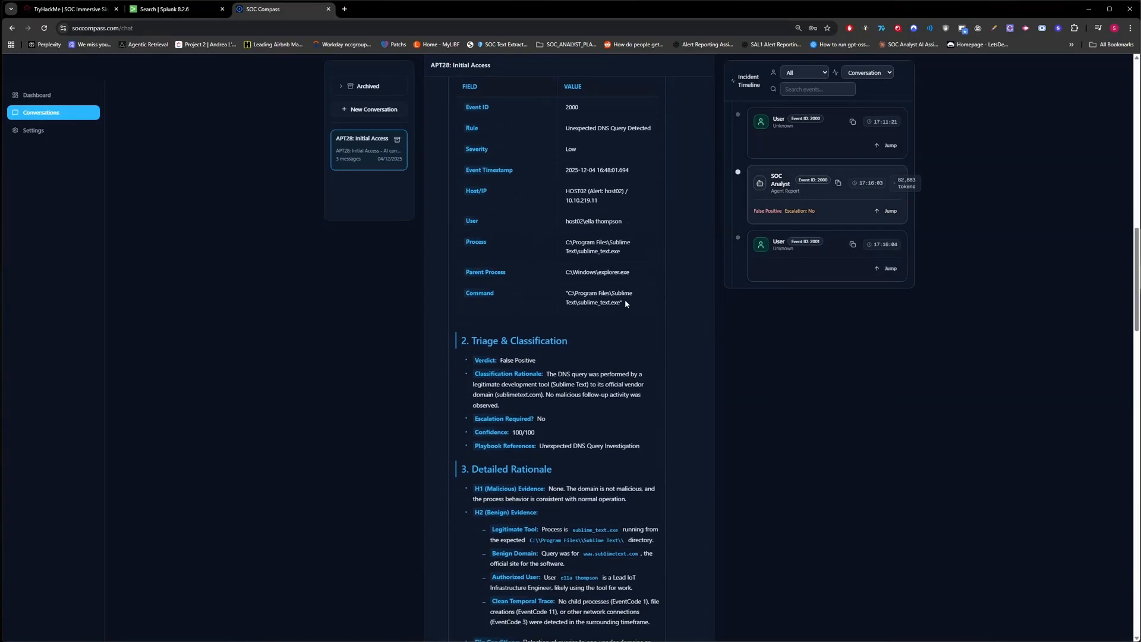
scroll(625, 300, "down", 2)
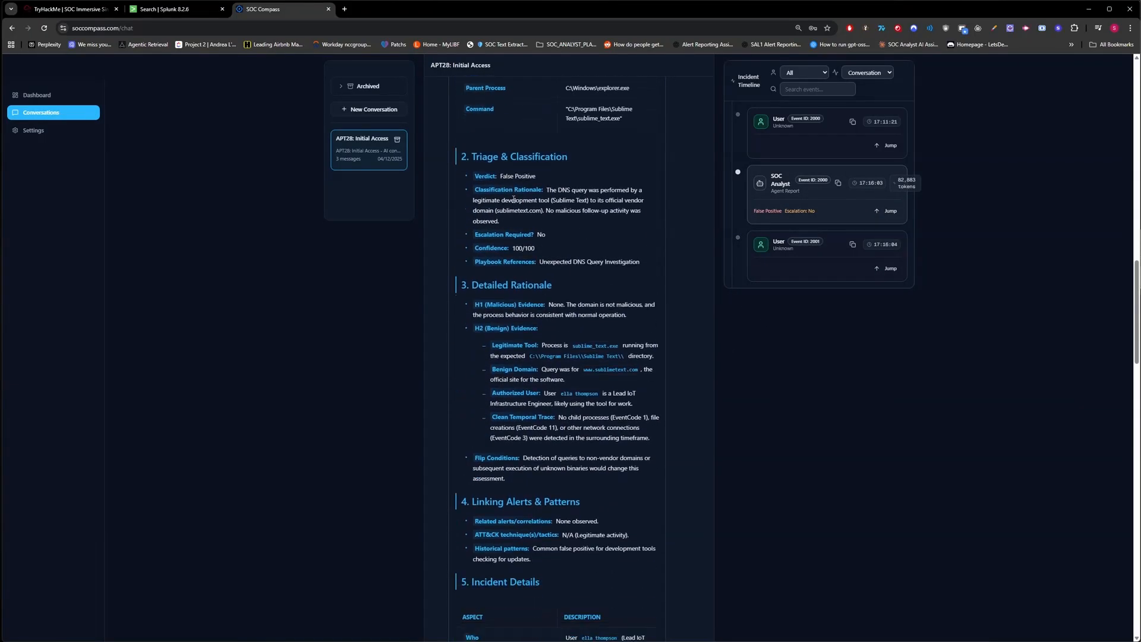
left_click_drag(499, 177, 557, 177)
left_click(571, 180)
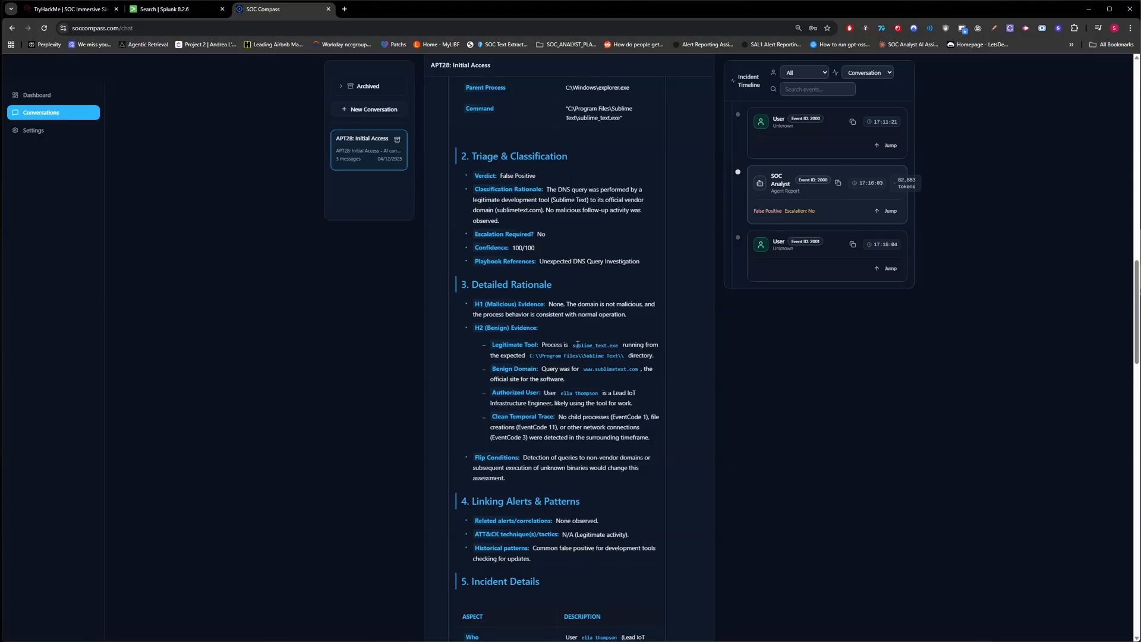
Read the rest of the report and filter the timeline to Agent Report entries only.
scroll(604, 281, "down", 8)
scroll(604, 277, "down", 3)
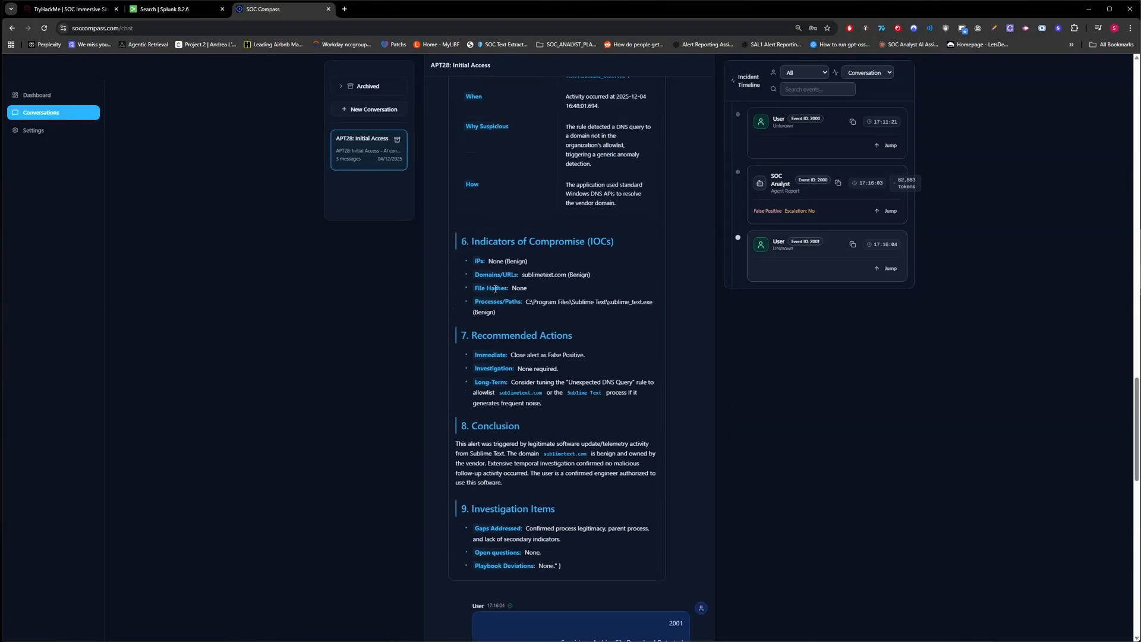
scroll(514, 320, "down", 10)
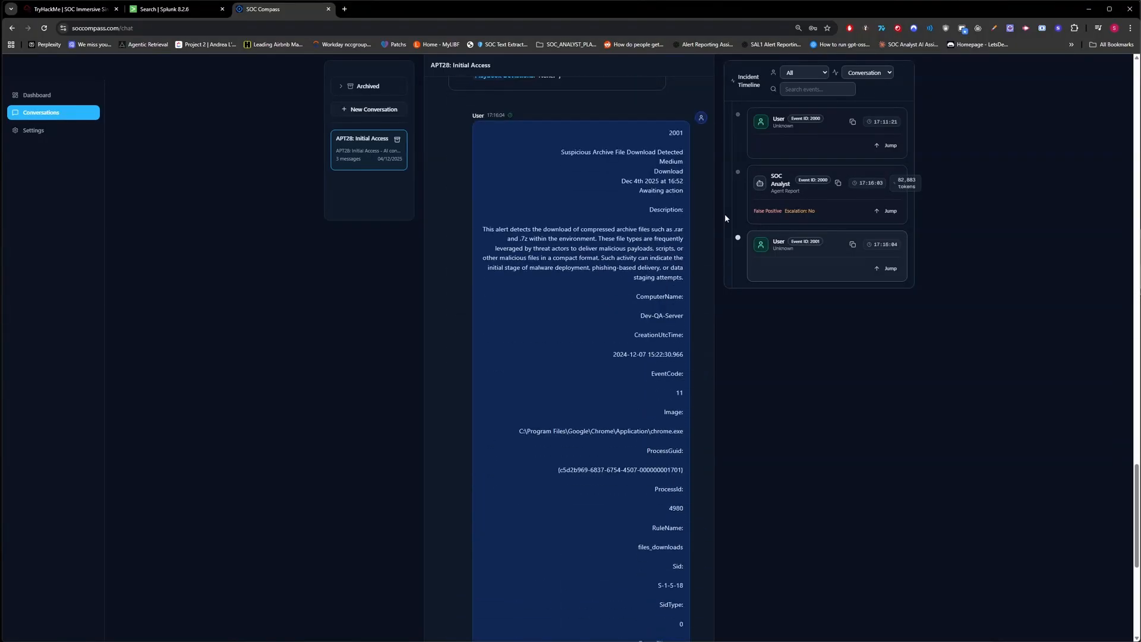
scroll(588, 190, "down", 2)
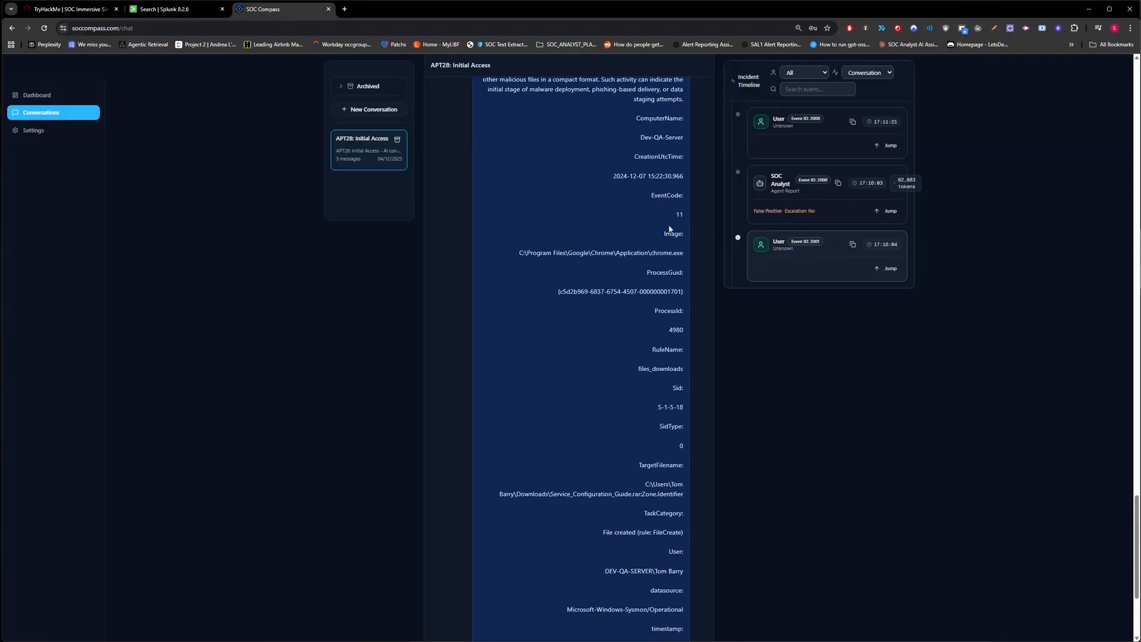
scroll(669, 229, "down", 3)
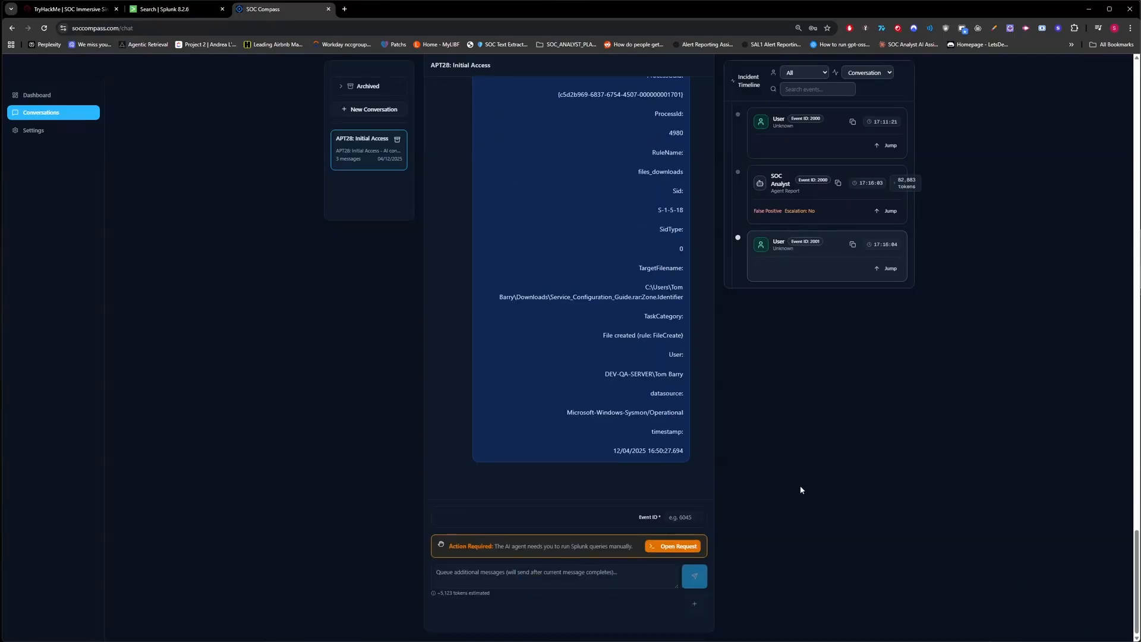
left_click(859, 77)
left_click(856, 98)
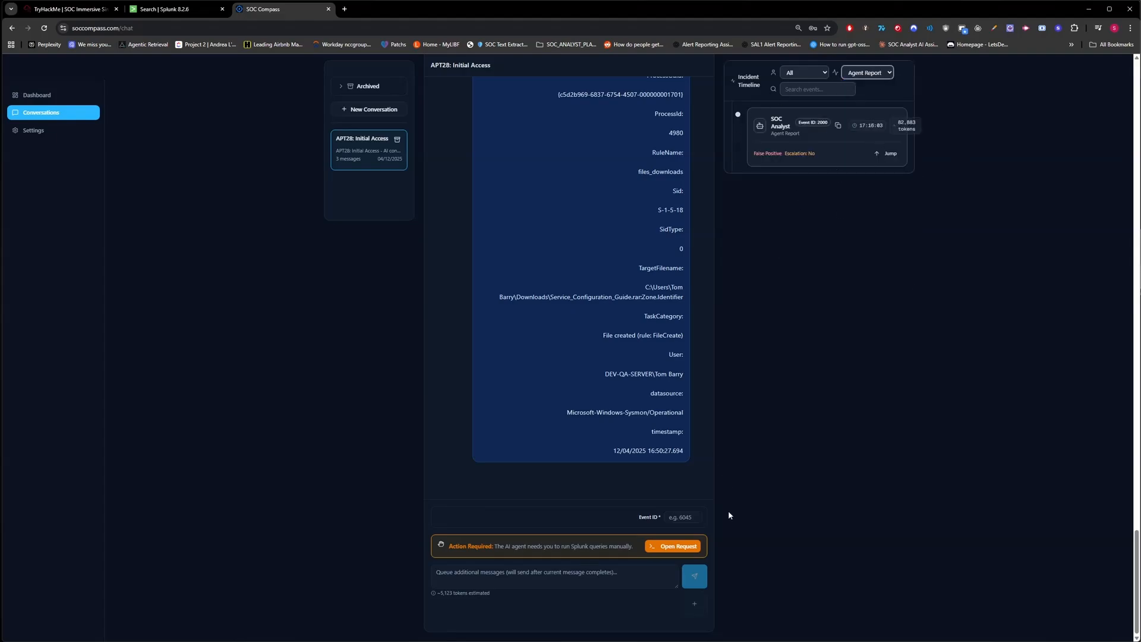
Run the all-index sourcetype survey query in Splunk, paste its result table, and submit it.
left_click(672, 545)
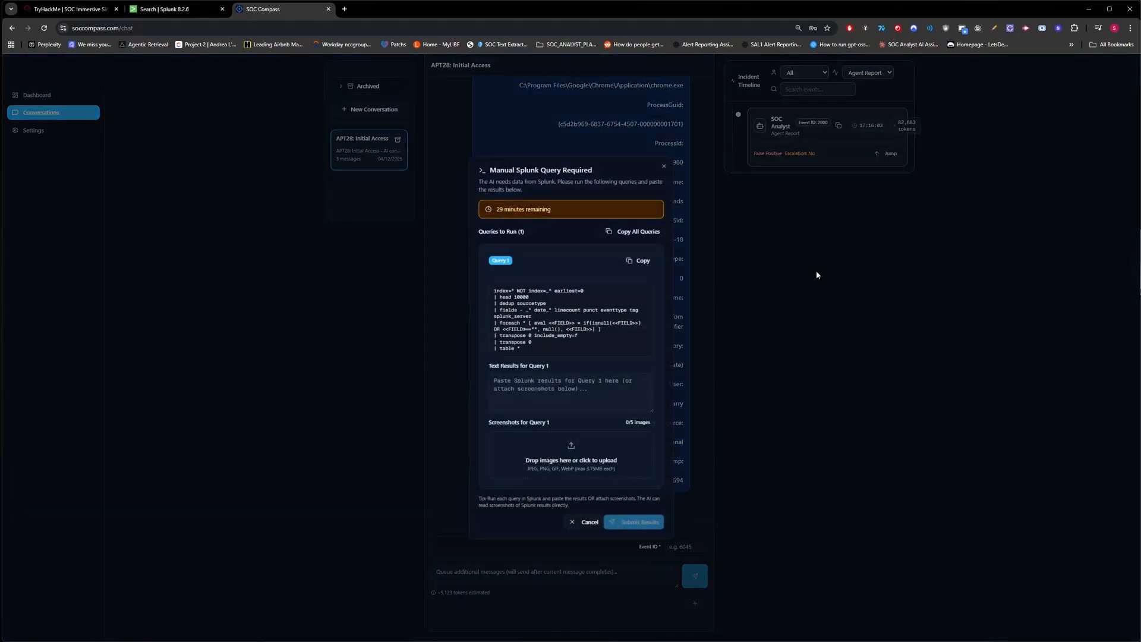
left_click(643, 260)
left_click(172, 9)
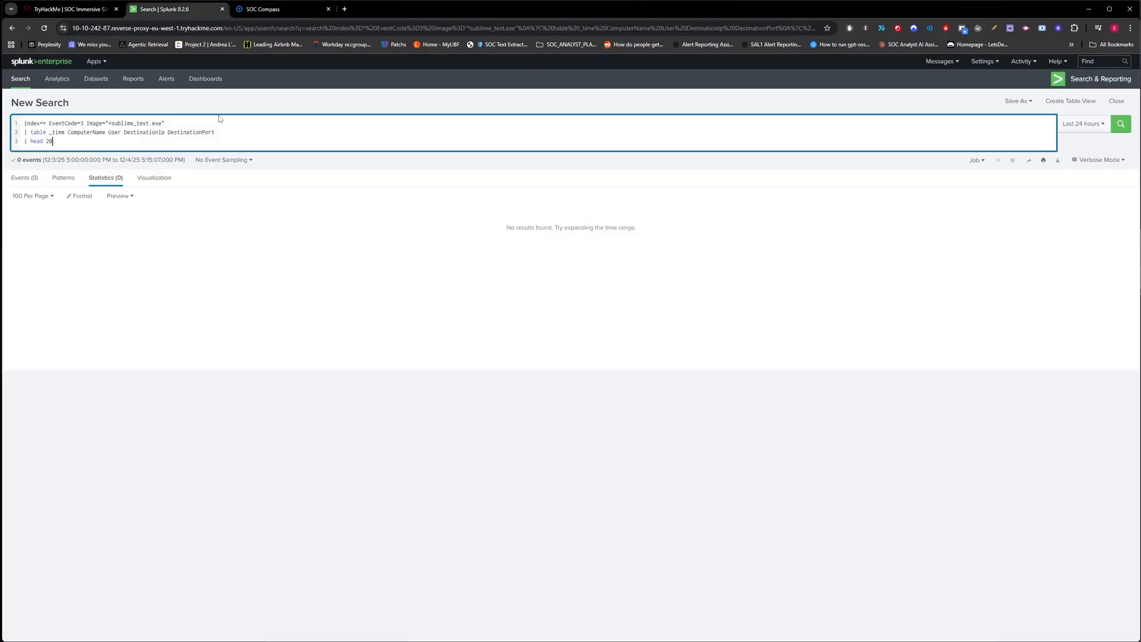
key("ctrl+a")
key("ctrl+v")
key("Return")
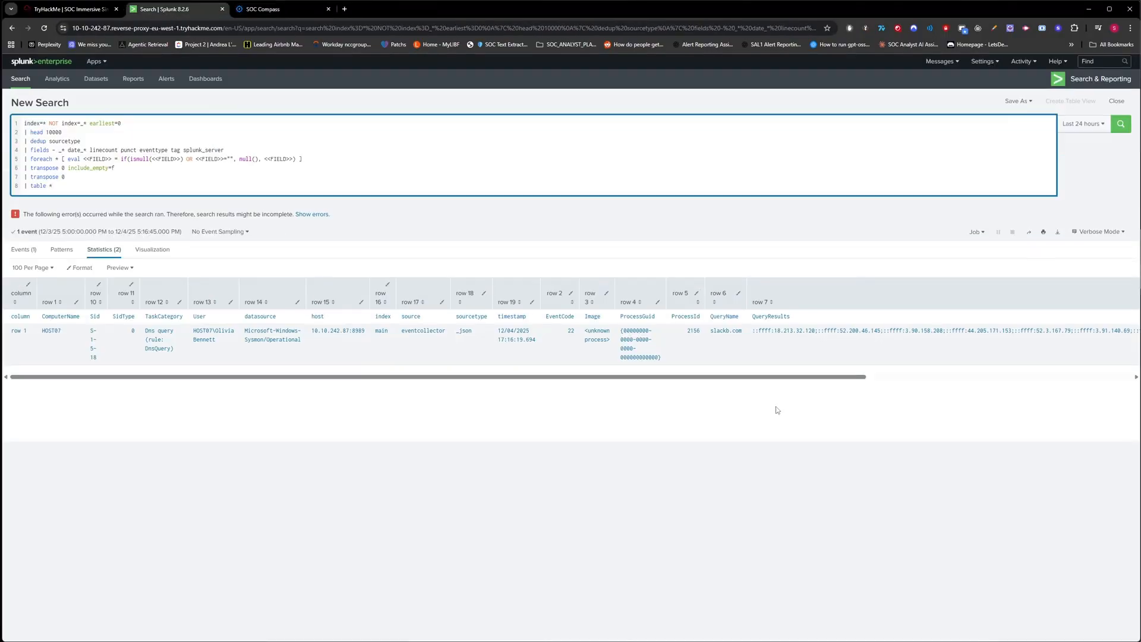
left_click_drag(826, 377, 233, 16)
left_click(282, 16)
left_click(582, 375)
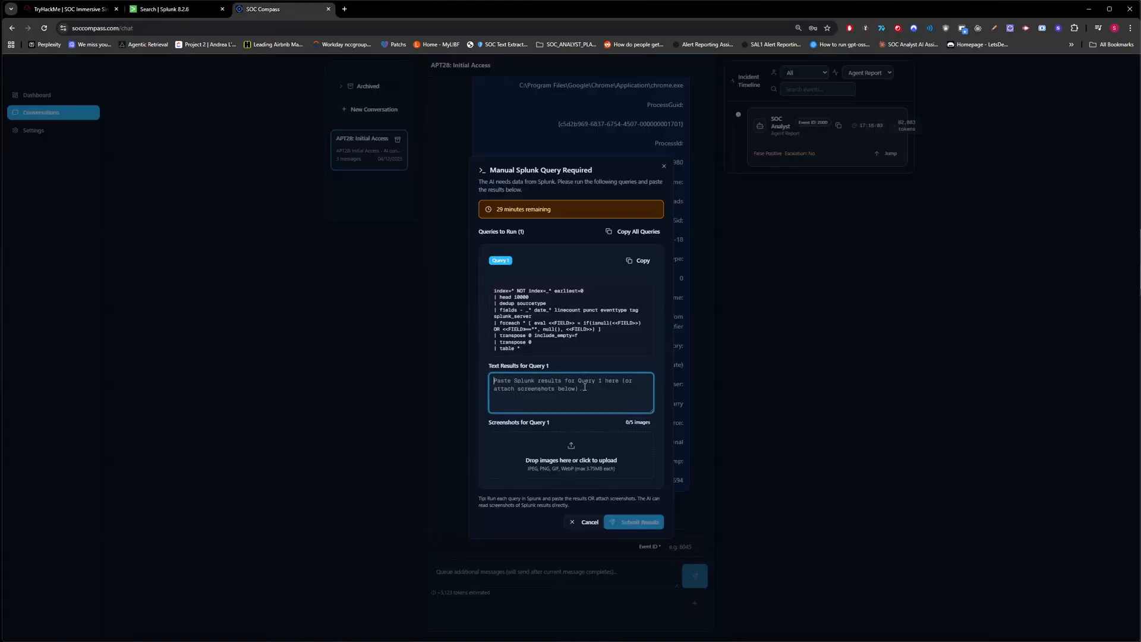
key("ctrl+v")
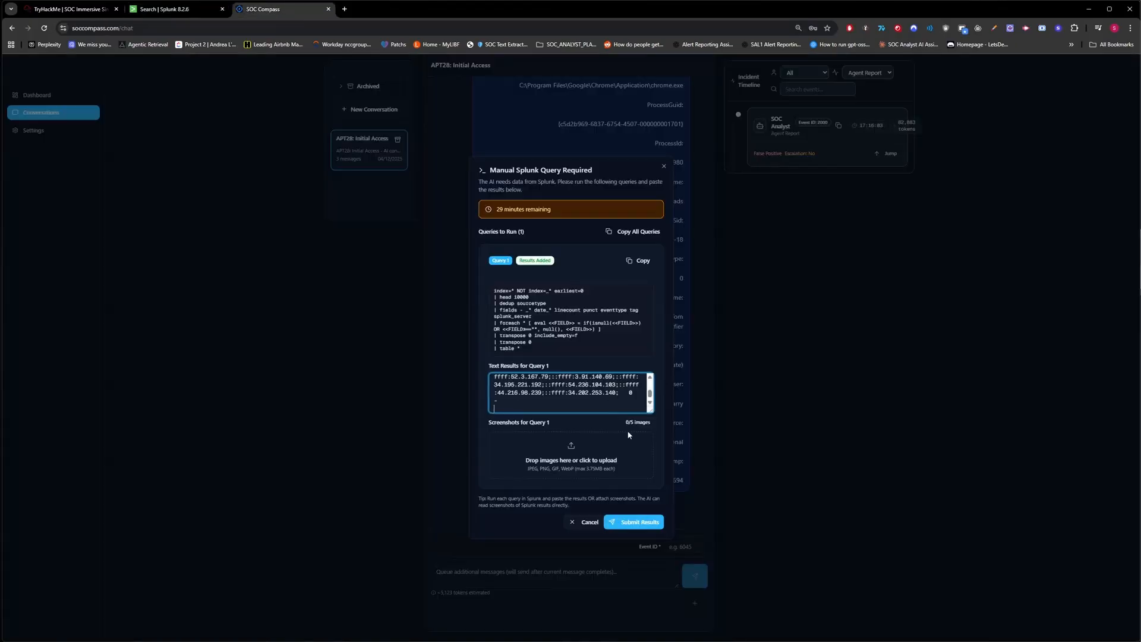
left_click(639, 523)
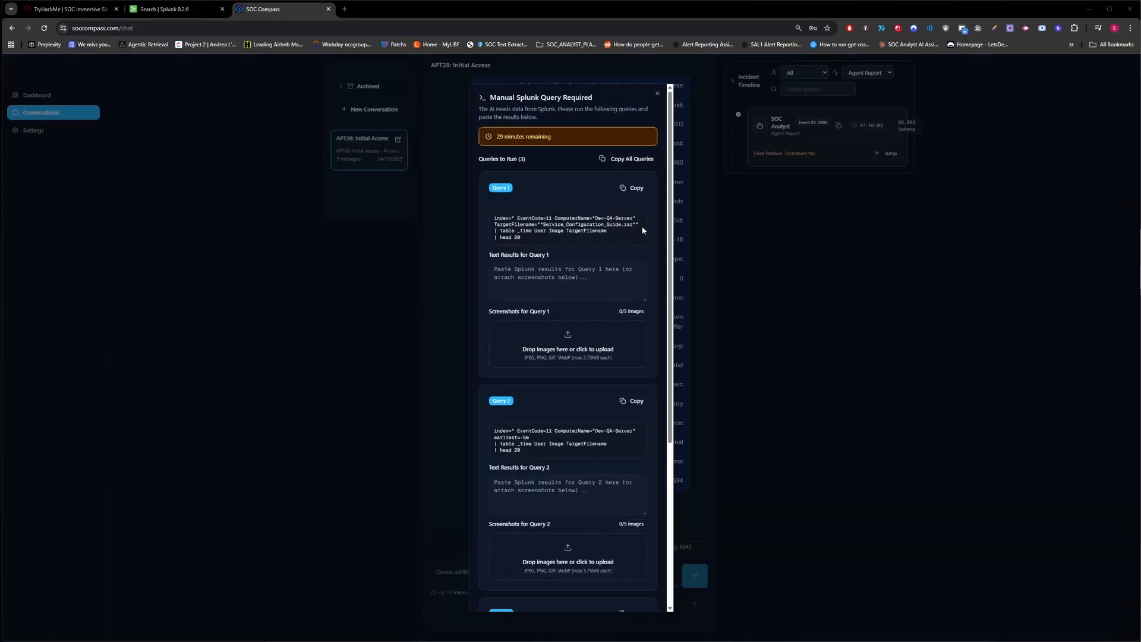
Run the EventCode=11 Query 1 in Splunk and paste its header and result row into Query 1.
left_click(634, 189)
left_click(153, 10)
left_click(264, 149)
key("ctrl+a")
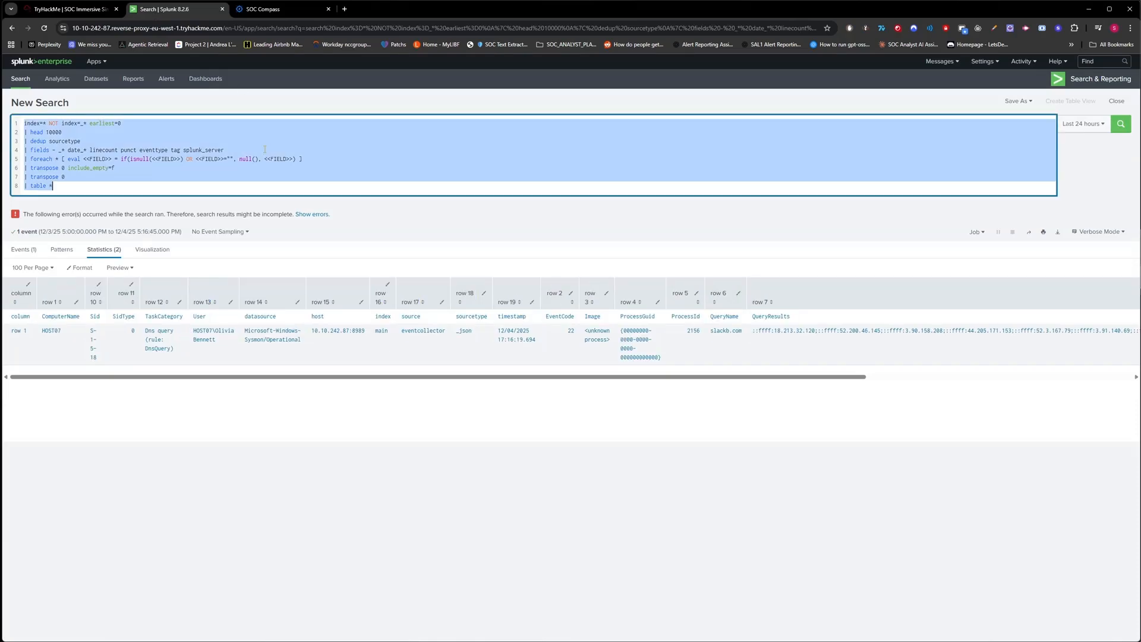
key("ctrl+v")
key("Return")
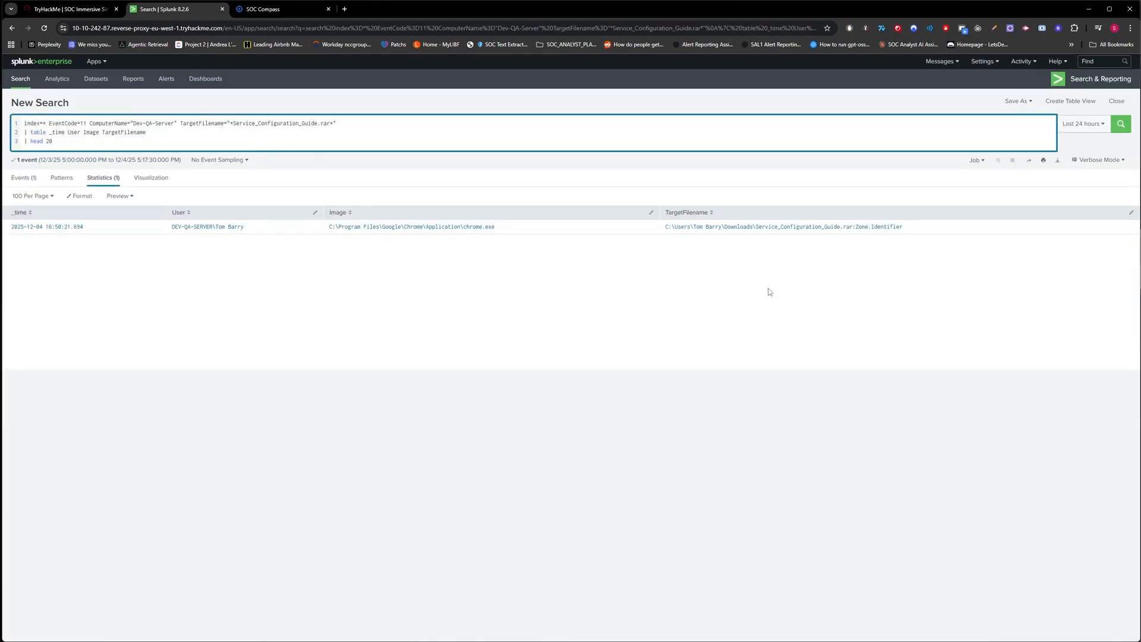
left_click_drag(768, 292, 8, 212)
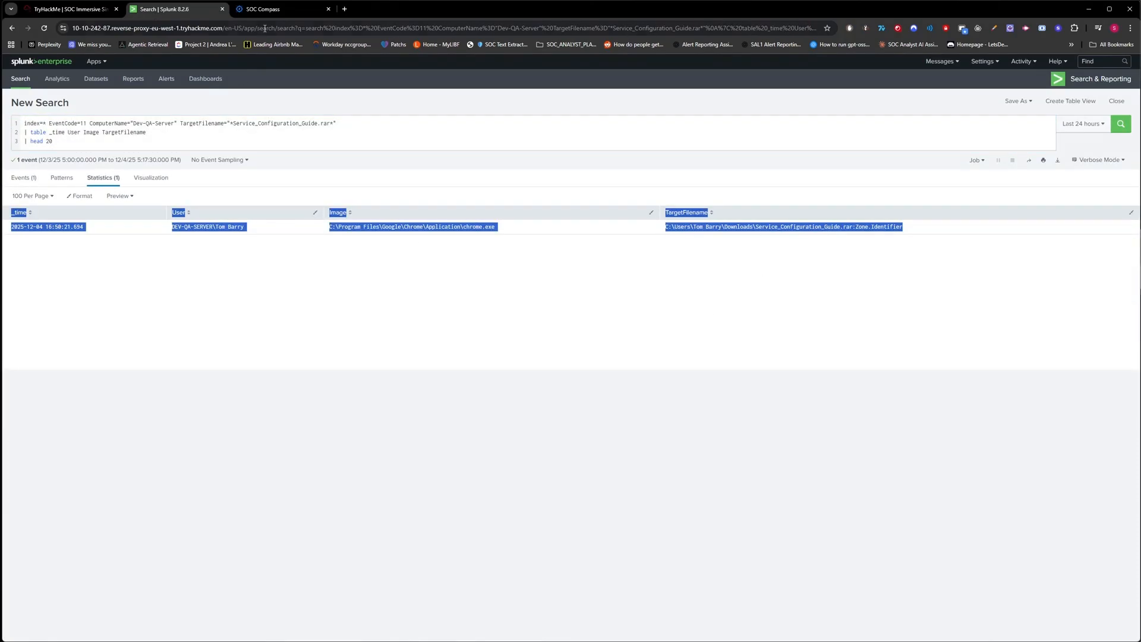
key("ctrl+c")
left_click(262, 9)
left_click(567, 282)
key("ctrl+v")
Run Query 2 in Splunk and record 'No results found' for it.
scroll(586, 357, "down", 2)
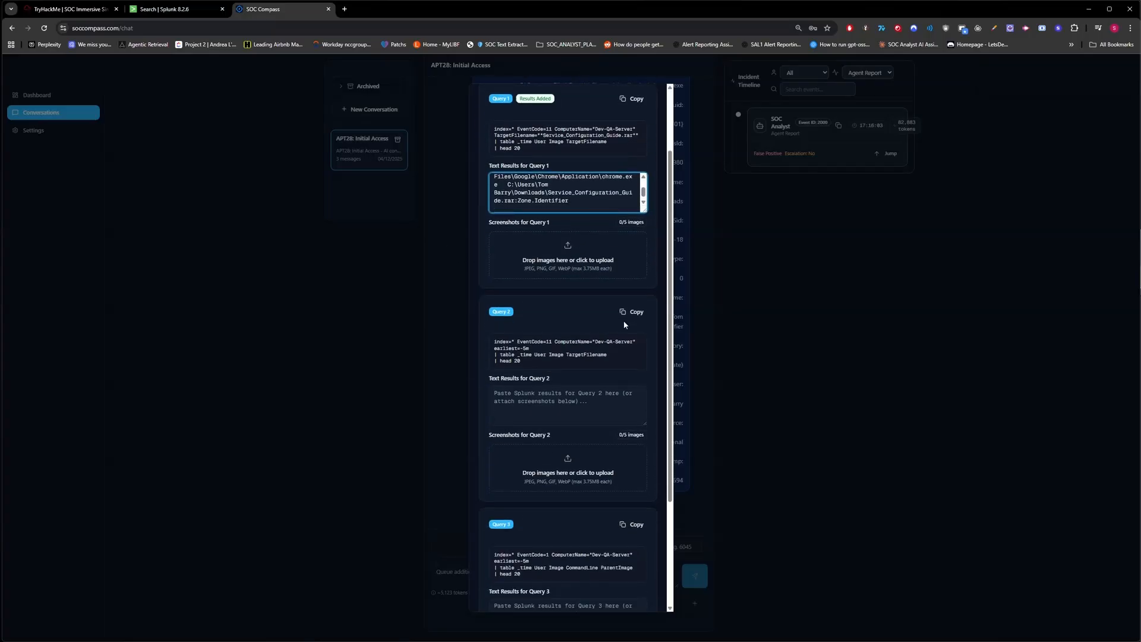
left_click(632, 312)
left_click(172, 9)
left_click(211, 139)
key("ctrl+a")
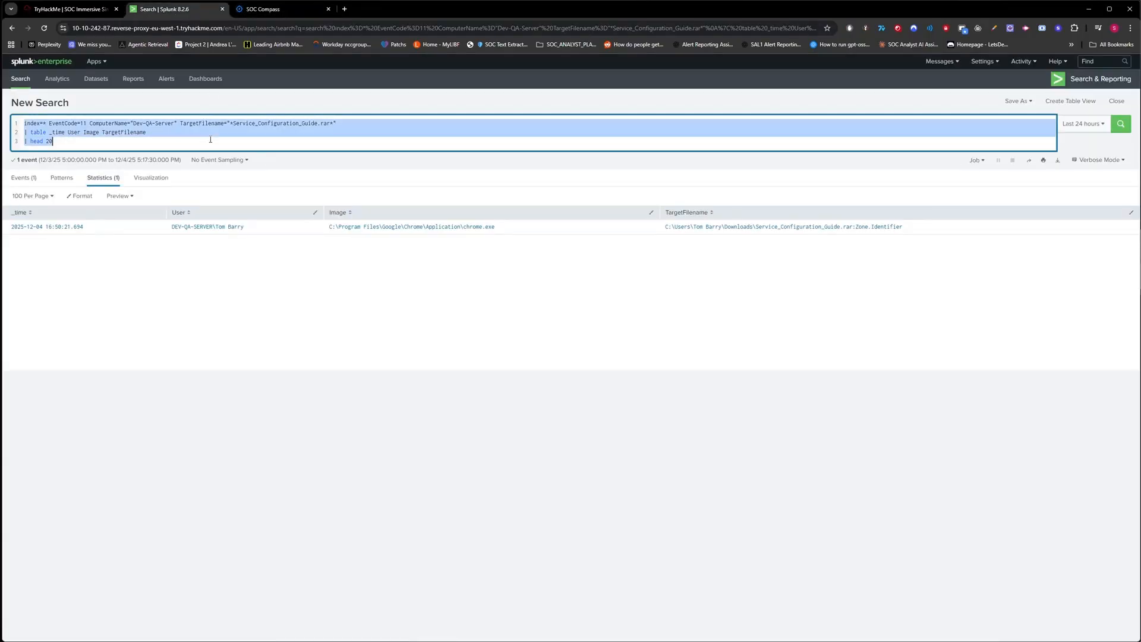
key("ctrl+v")
key("Return")
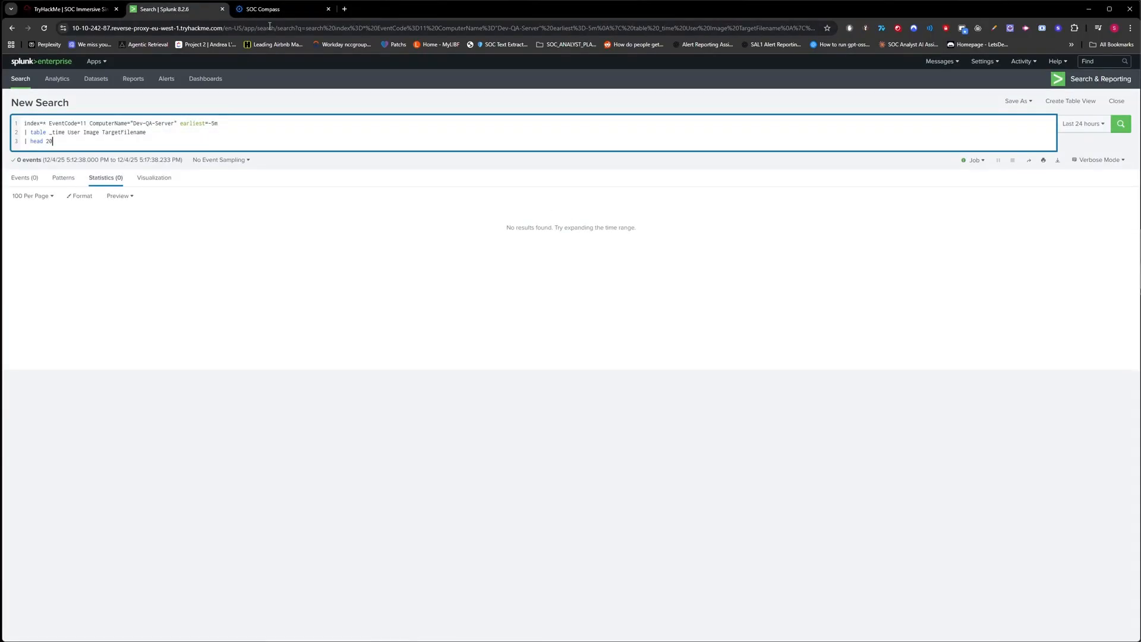
left_click(261, 9)
left_click(551, 412)
type("No ")
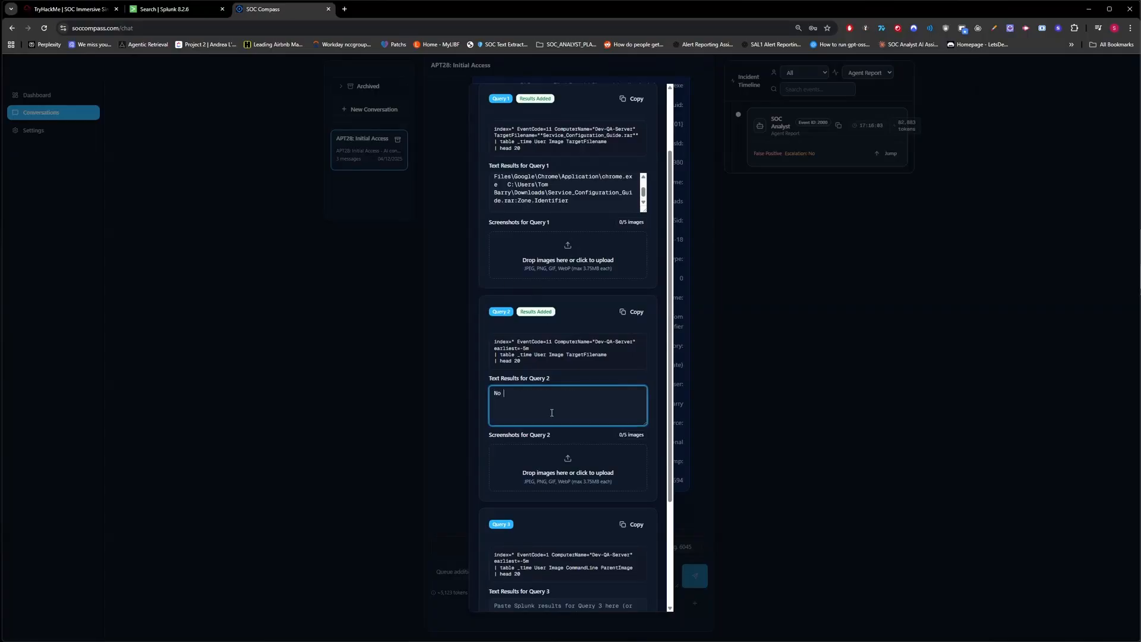
type("results found")
Run the EventCode=1 Query 3, mark it as having no results, and submit all three.
scroll(583, 404, "down", 3)
left_click(634, 372)
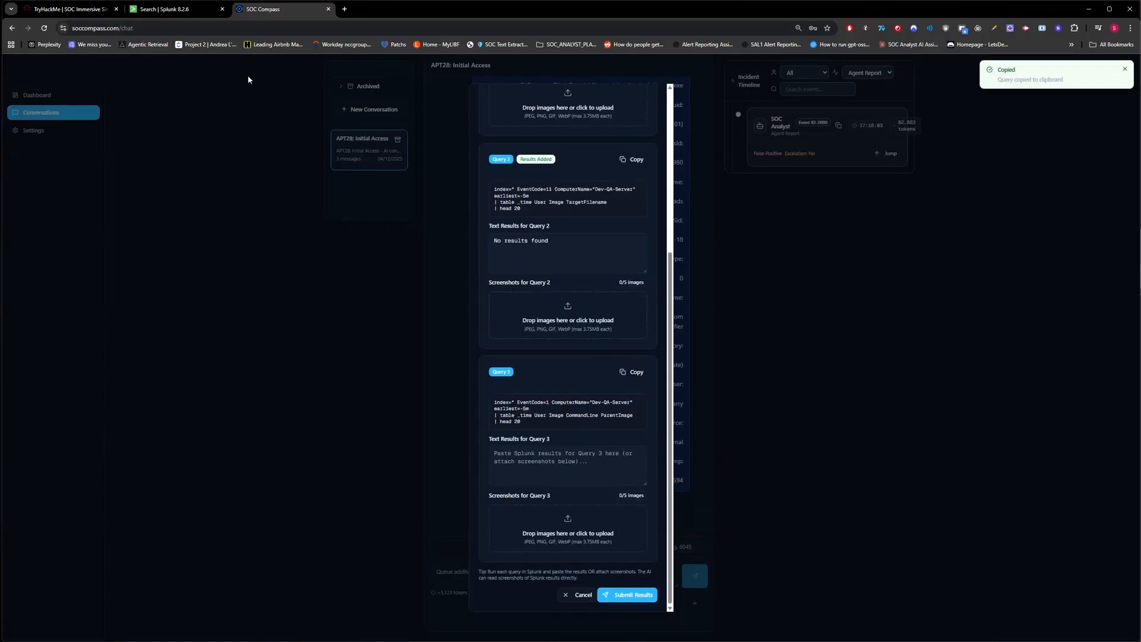
left_click(191, 13)
key("ctrl+a")
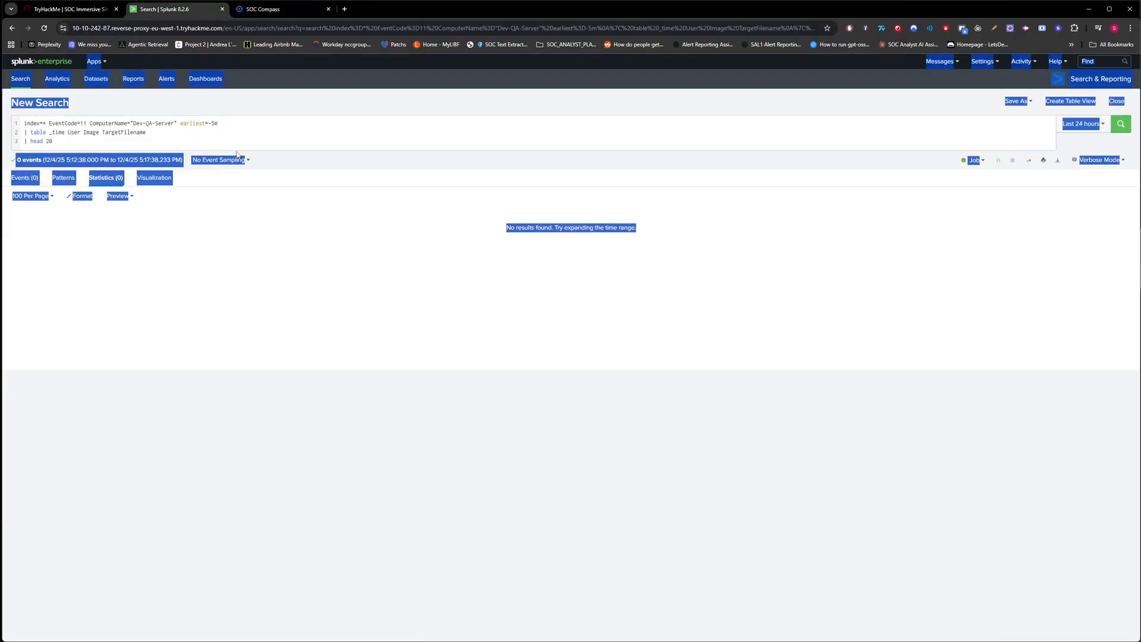
left_click(240, 134)
key("ctrl+a")
key("ctrl+v")
key("Return")
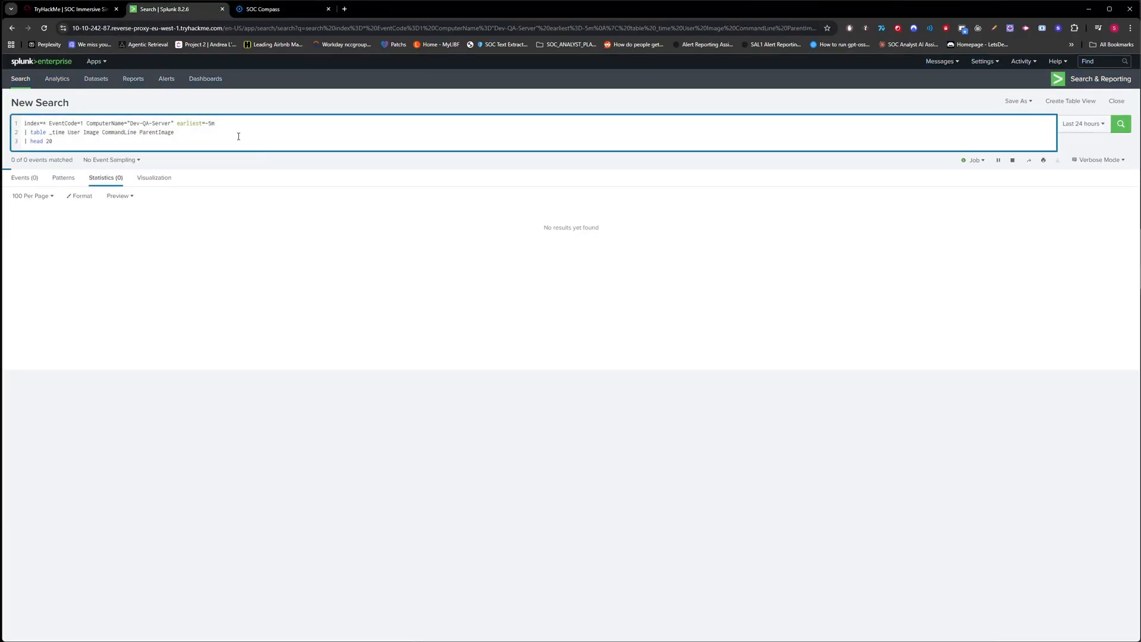
left_click(262, 9)
left_click(513, 439)
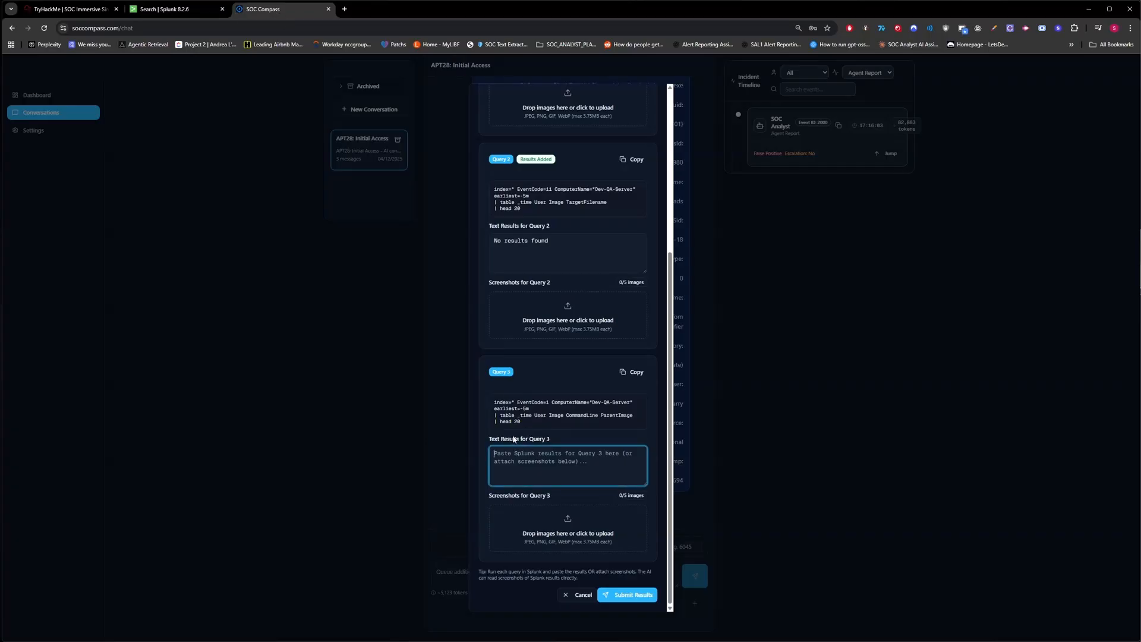
type("No results found")
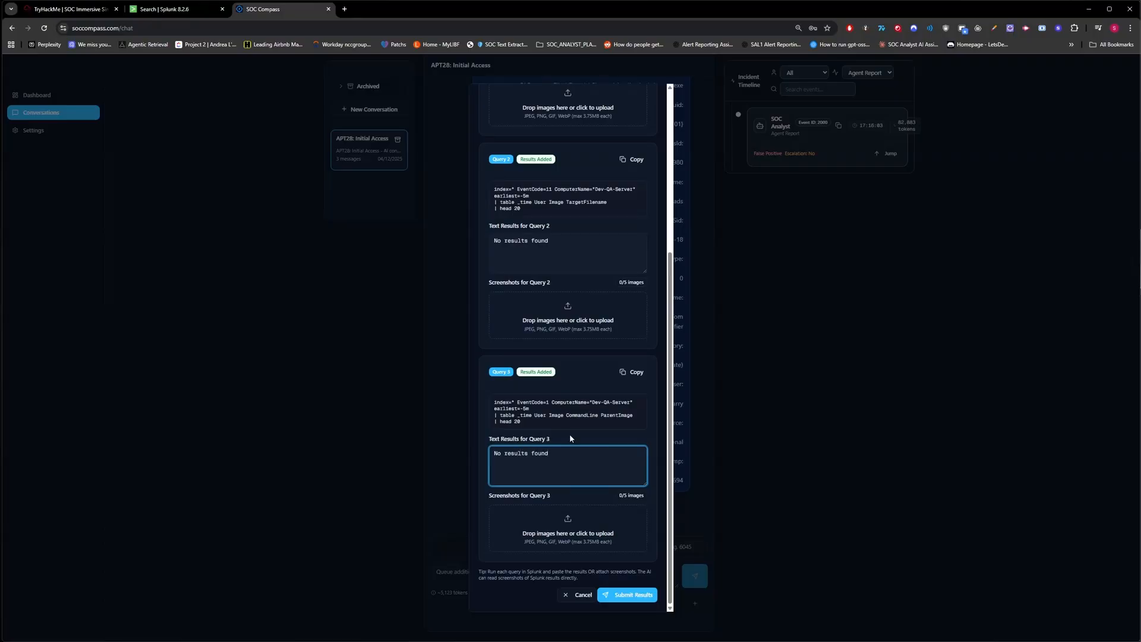
left_click(627, 594)
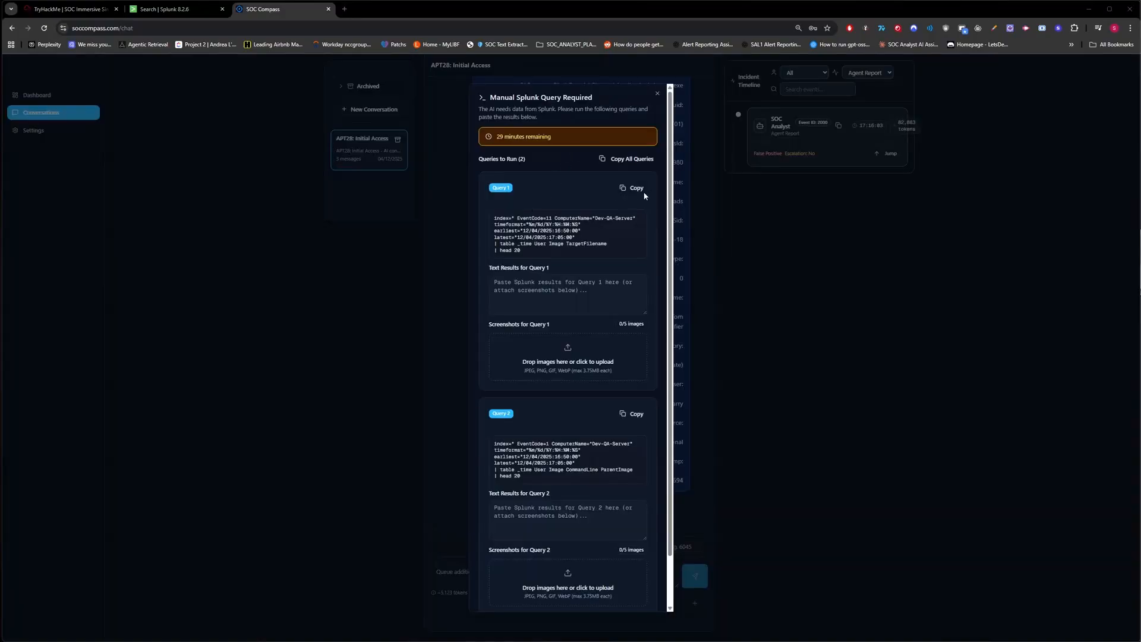
Run the time-bounded EventCode=11 query and paste its 11 file-creation rows into Query 1.
left_click(634, 189)
left_click(187, 12)
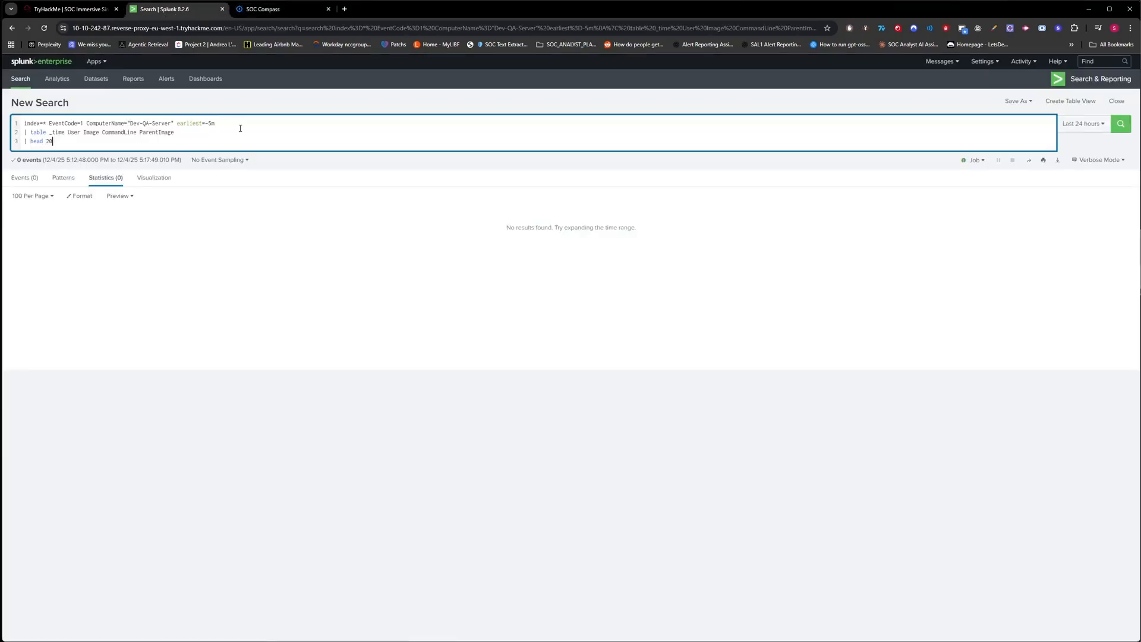
key("ctrl+a")
key("ctrl+v")
key("Return")
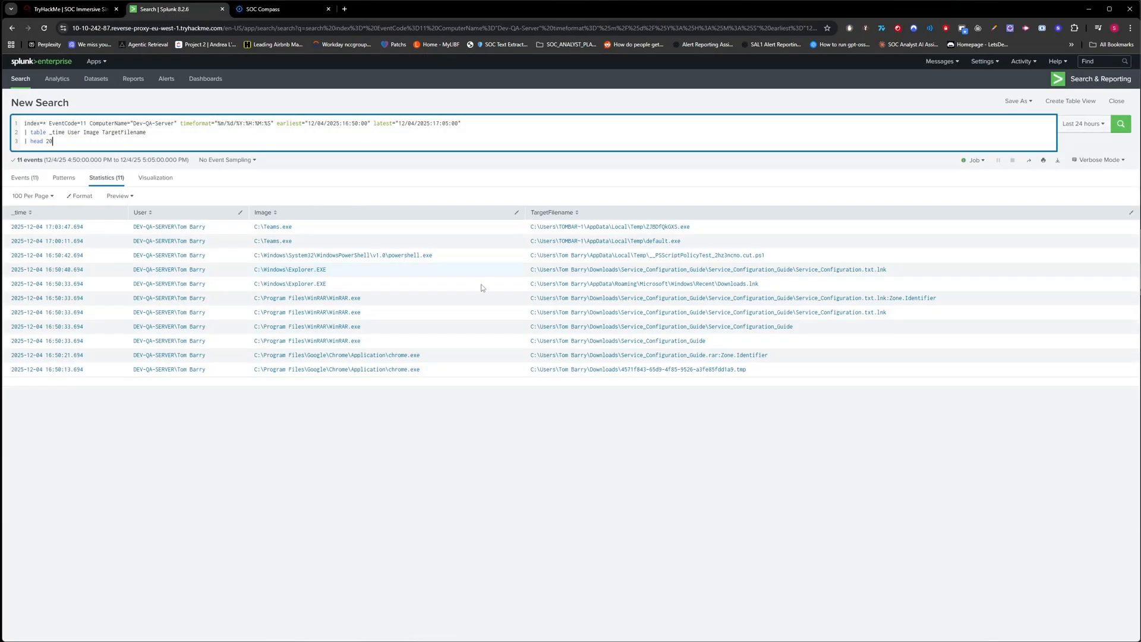
left_click_drag(805, 466, 8, 215)
left_click(272, 14)
left_click(568, 297)
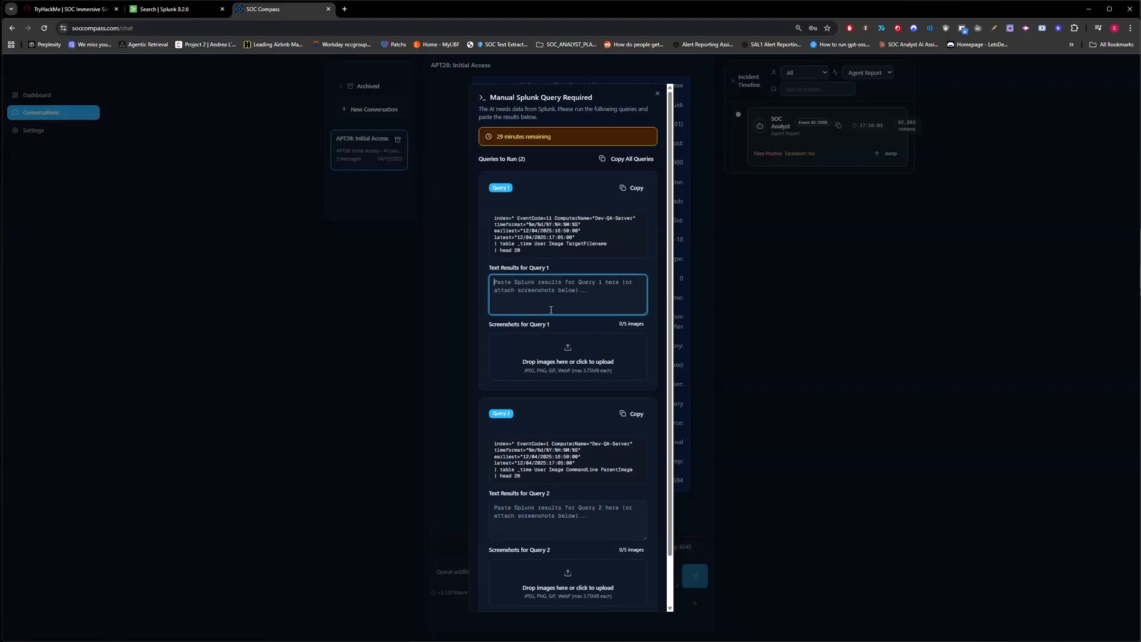
key("ctrl+v")
Run the time-bounded EventCode=1 query, paste its process-creation results into Query 2, and submit both.
scroll(599, 388, "down", 1)
left_click(629, 371)
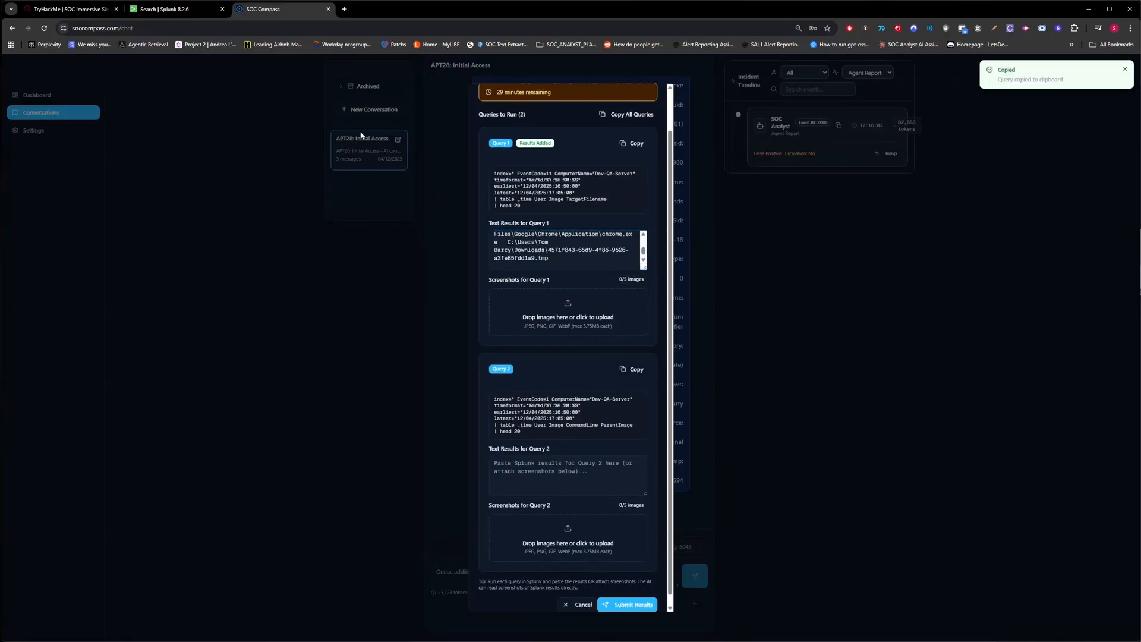
left_click(161, 9)
left_click(165, 140)
key("ctrl+a")
key("ctrl+v")
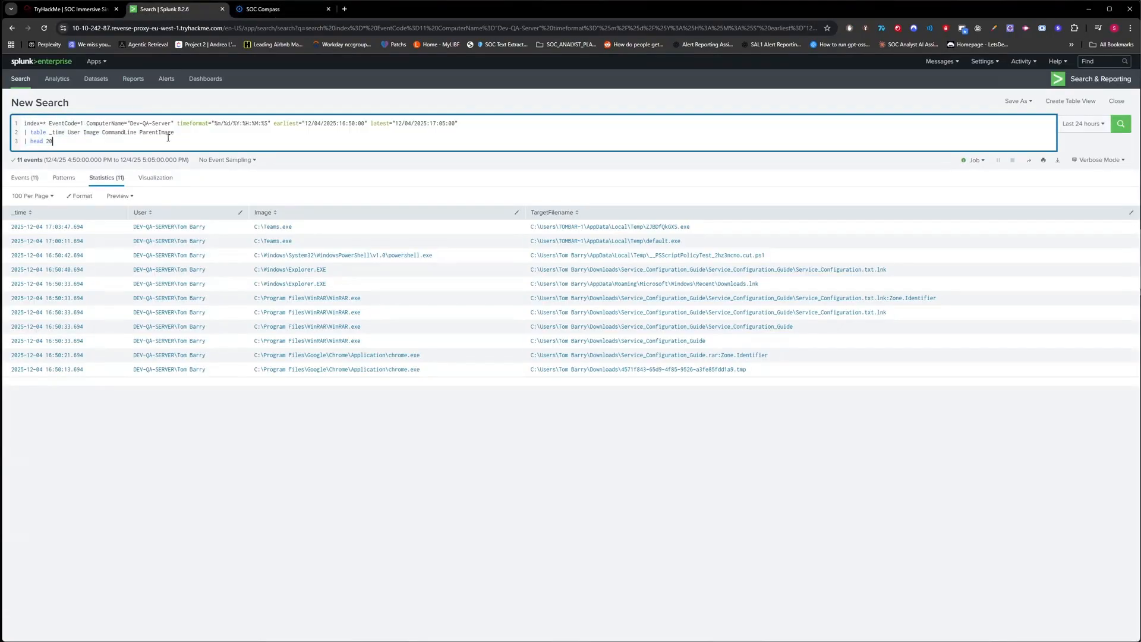
key("Return")
scroll(594, 282, "down", 1)
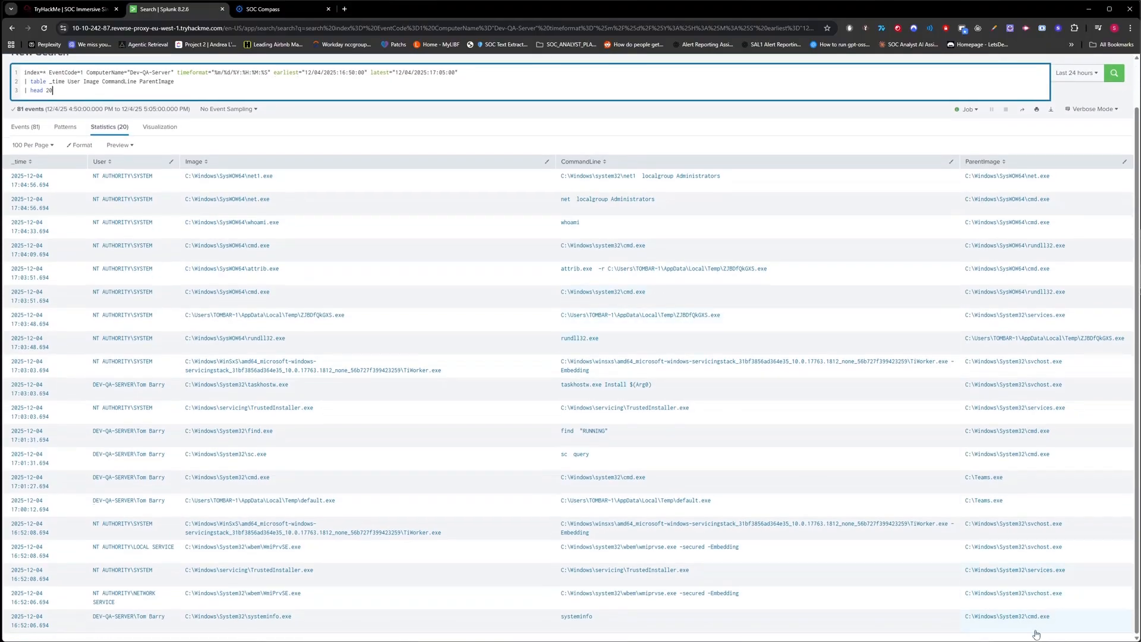
left_click_drag(1049, 637, 15, 162)
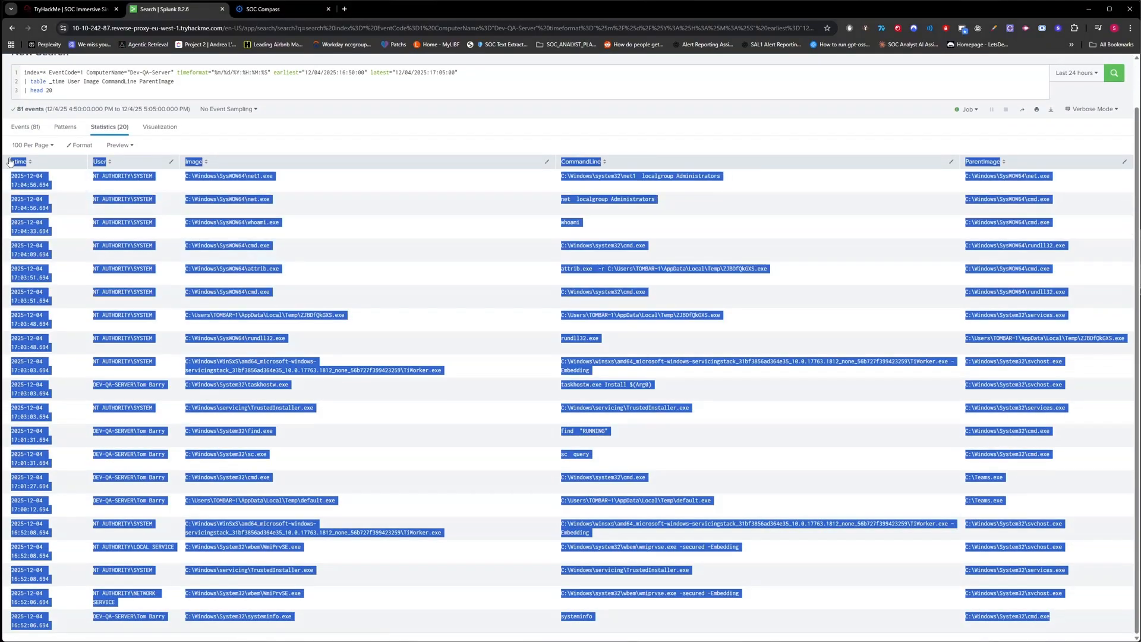
left_click(286, 9)
left_click(541, 470)
key("ctrl+v")
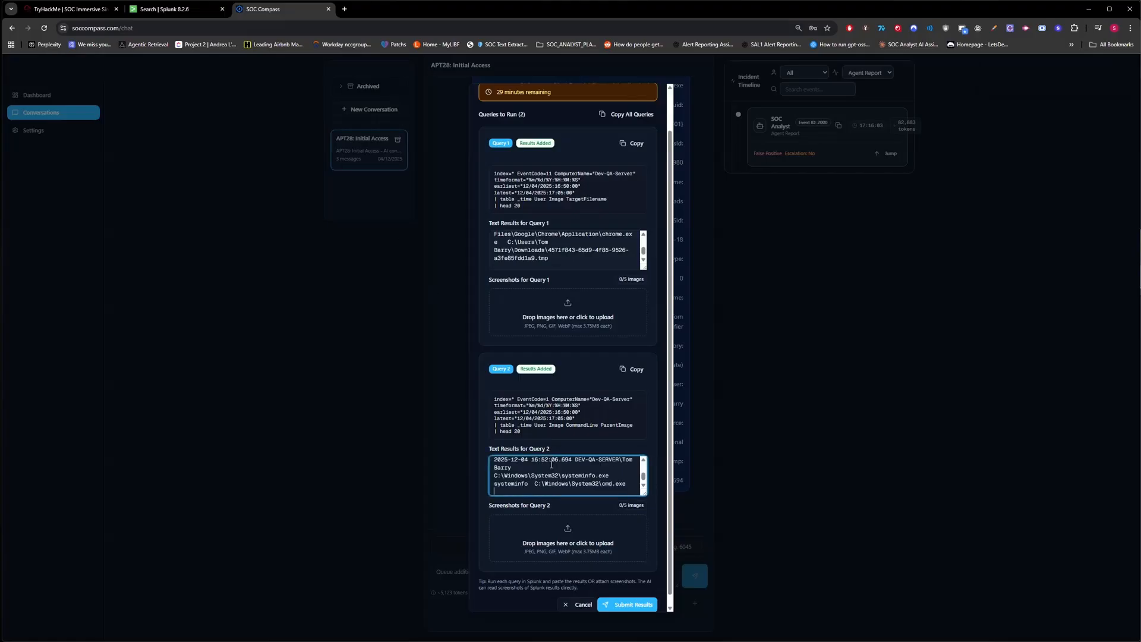
left_click(647, 601)
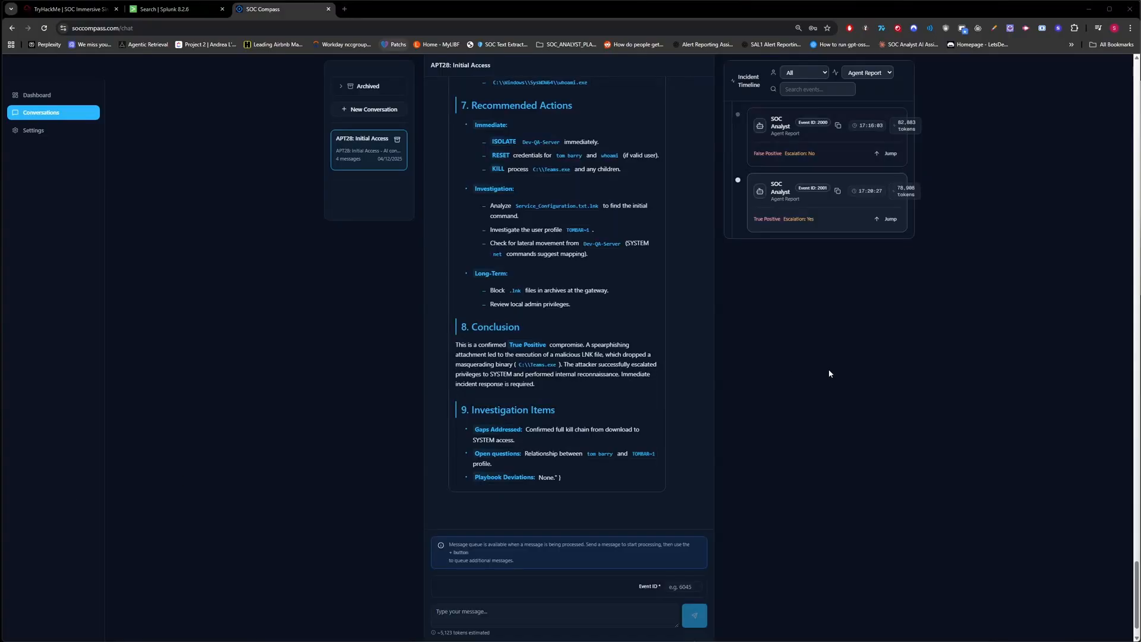
Scroll the Event ID 2001 report from its True Positive conclusion up to Triage & Classification.
scroll(846, 333, "down", 1)
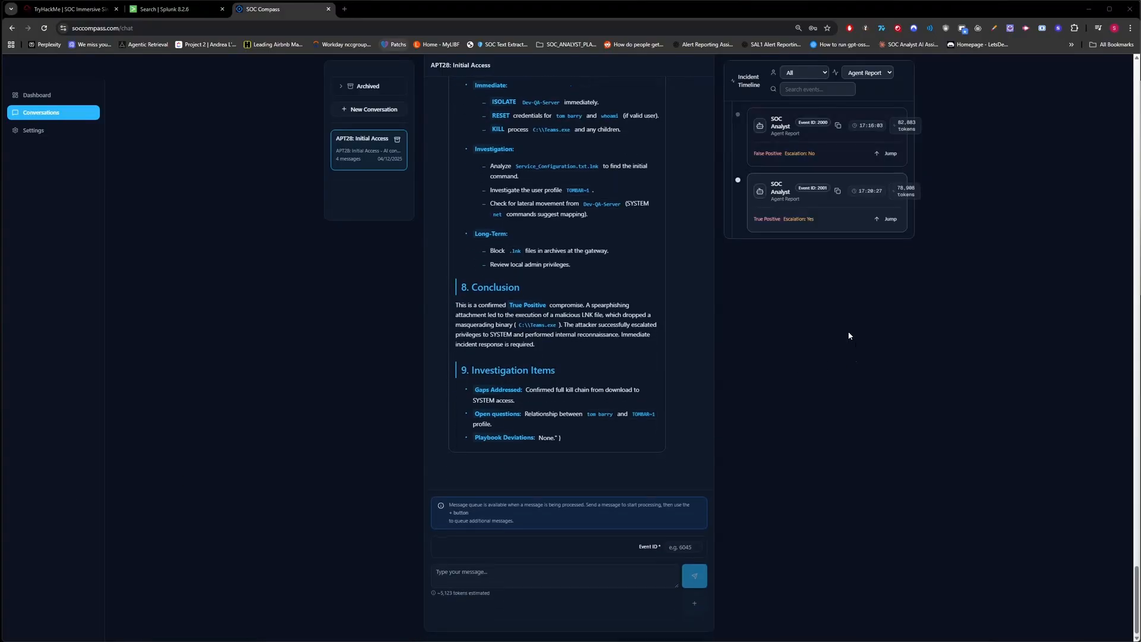
scroll(837, 318, "up", 6)
scroll(837, 328, "up", 15)
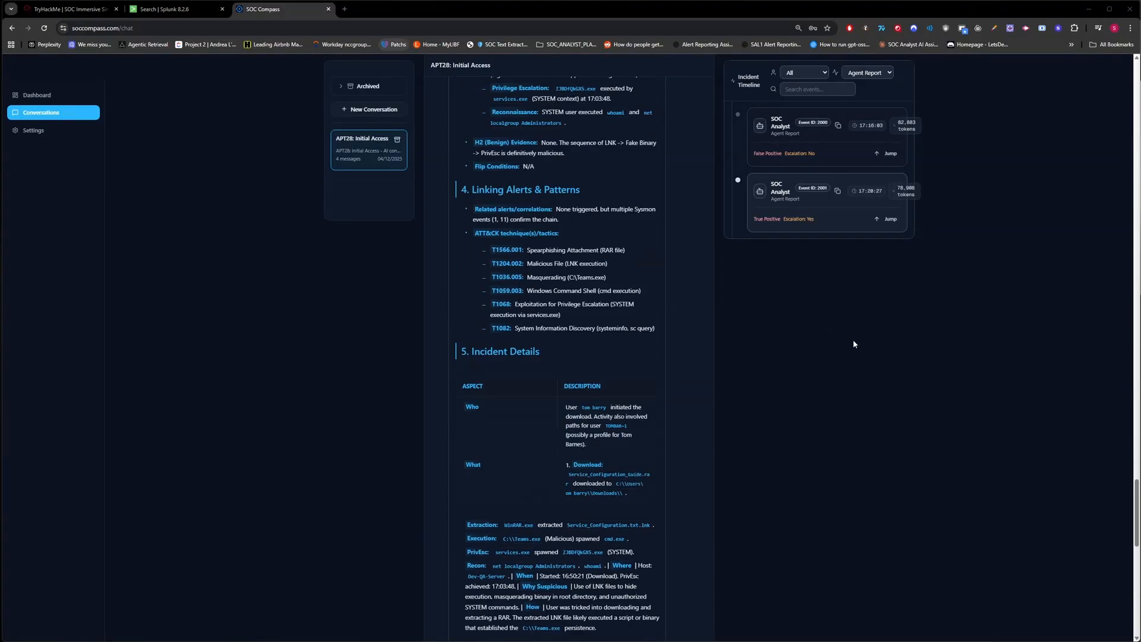
scroll(838, 336, "up", 1)
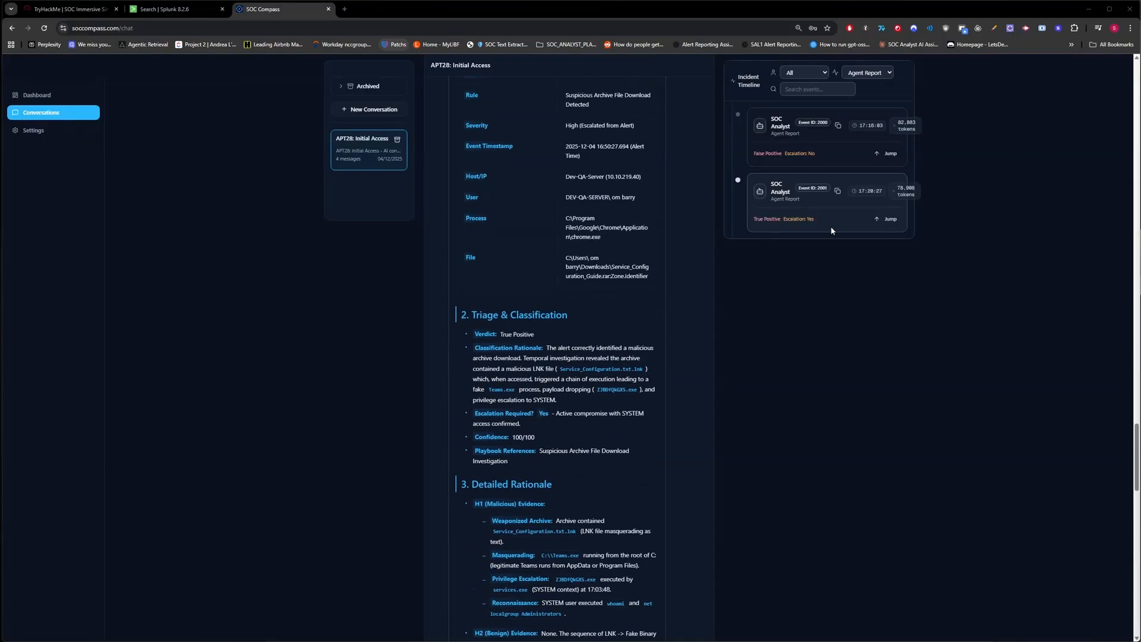
Assign alert 2000 to yourself in the TryHackMe alert queue.
left_click(89, 11)
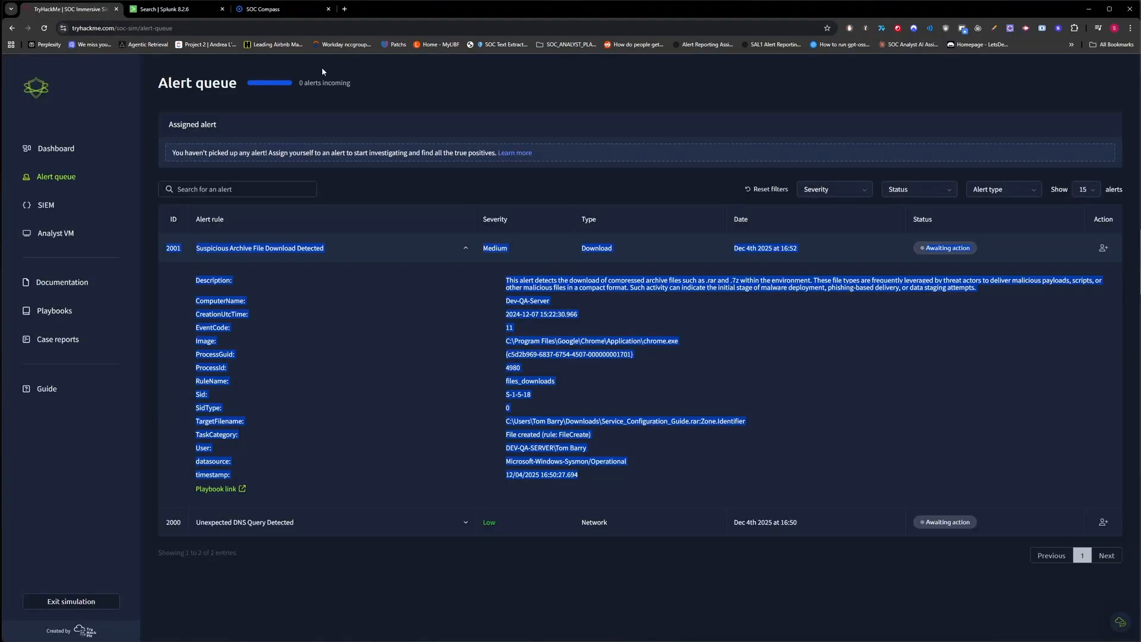
left_click(297, 12)
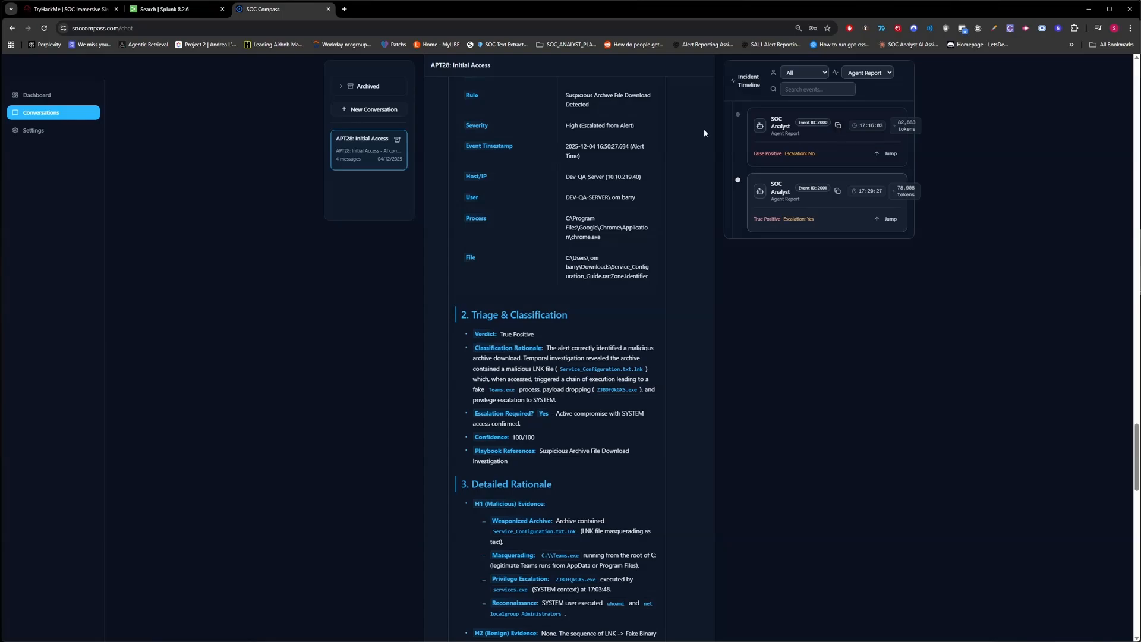
left_click(89, 10)
left_click(730, 229)
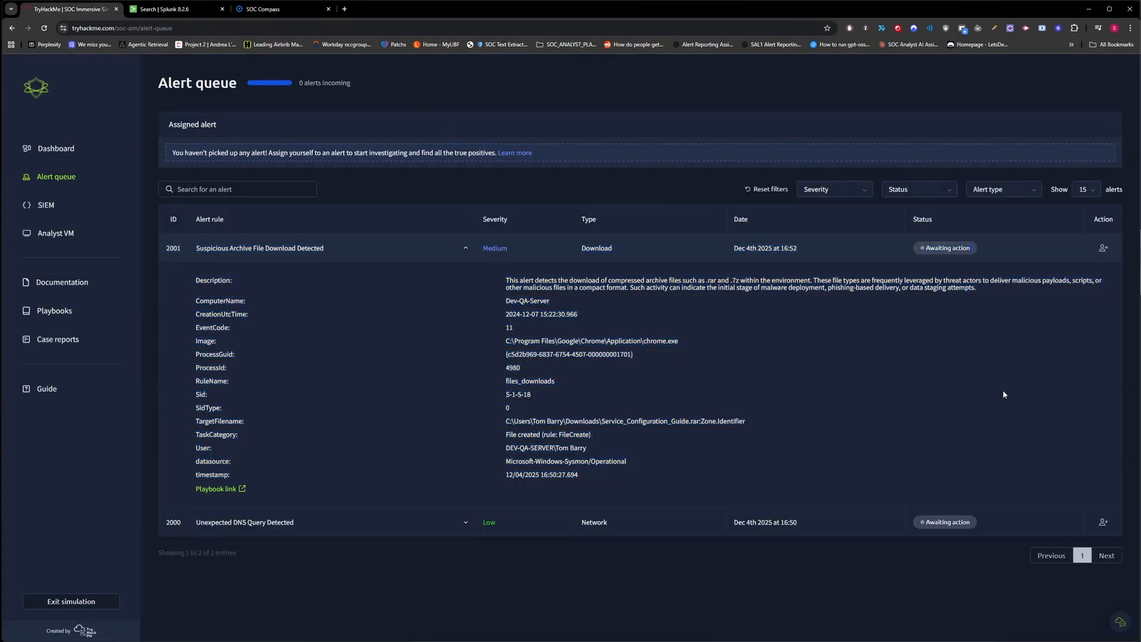
left_click(1102, 522)
Close alert 2000 as a False Positive, pasting the SOC Compass report as closure rationale.
left_click(1078, 126)
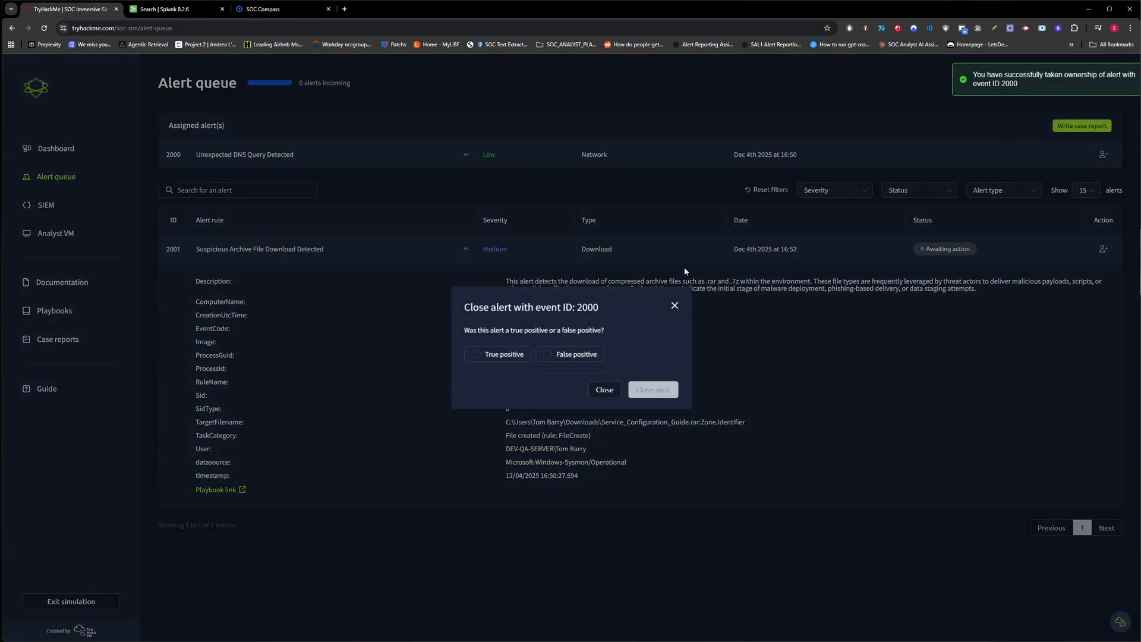
left_click(570, 354)
left_click(654, 392)
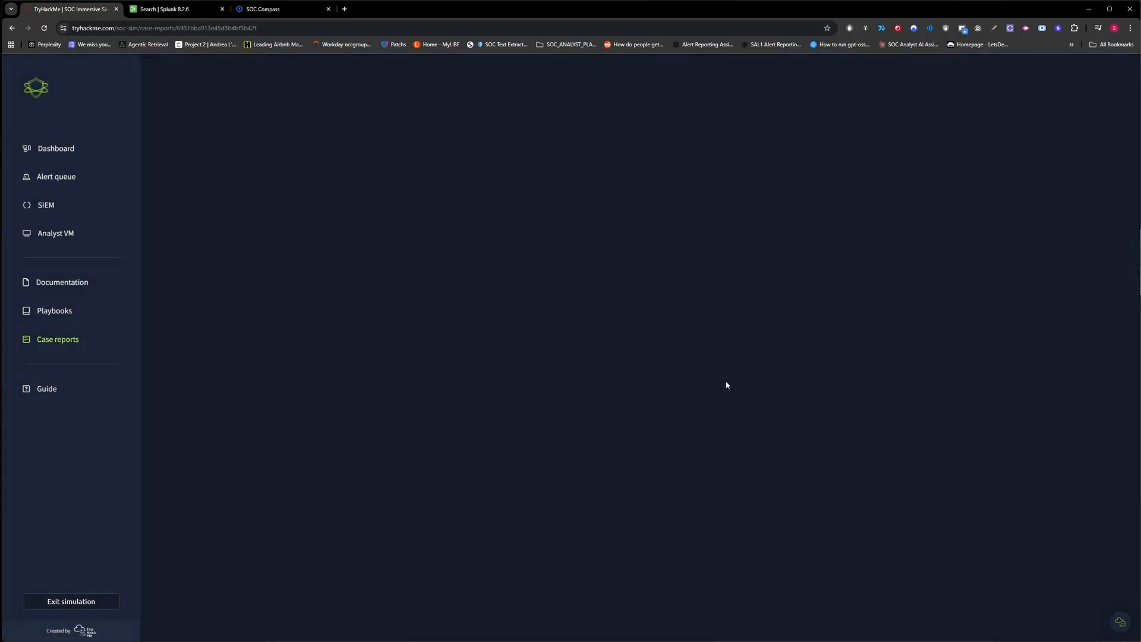
key("ctrl+v")
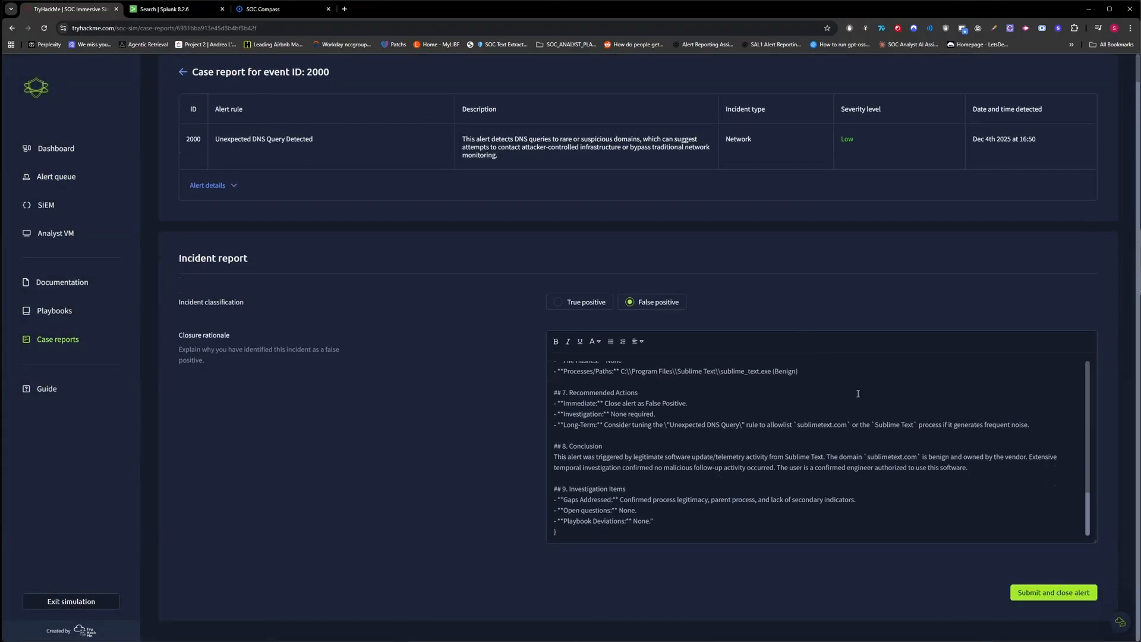
left_click(1043, 589)
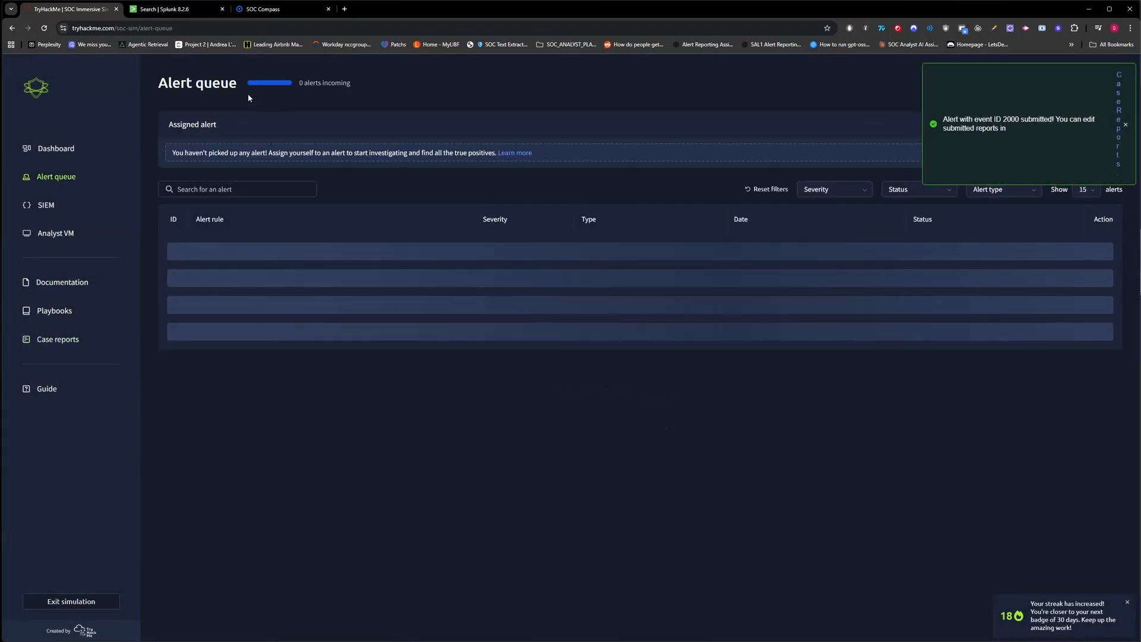
Take ownership of alert 2001 in the TryHackMe alert queue.
left_click(263, 9)
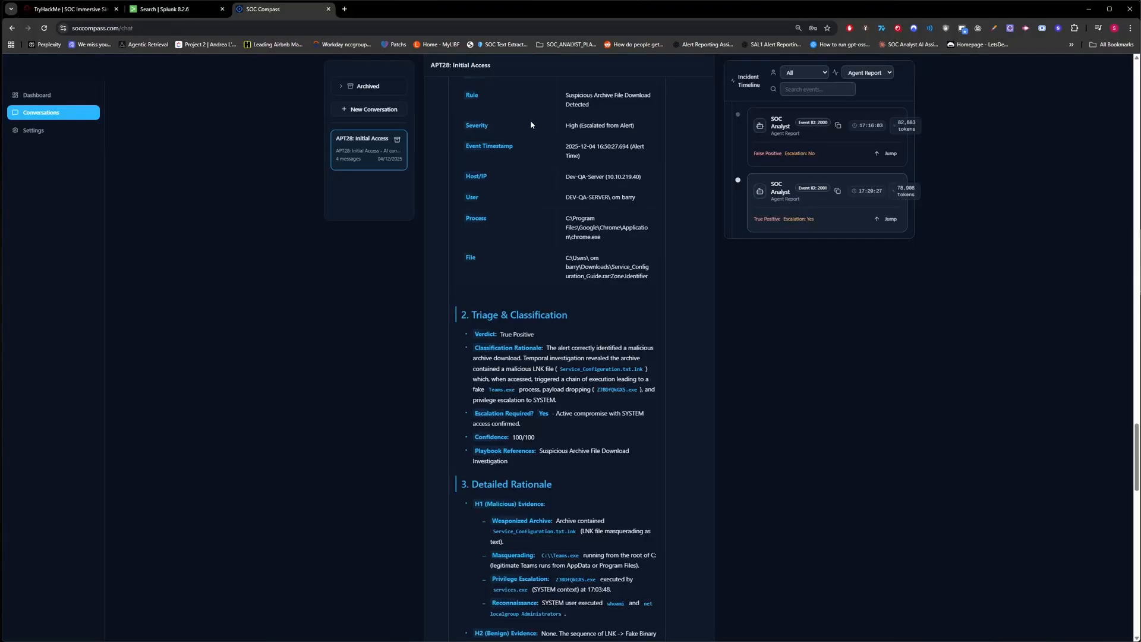
left_click(71, 9)
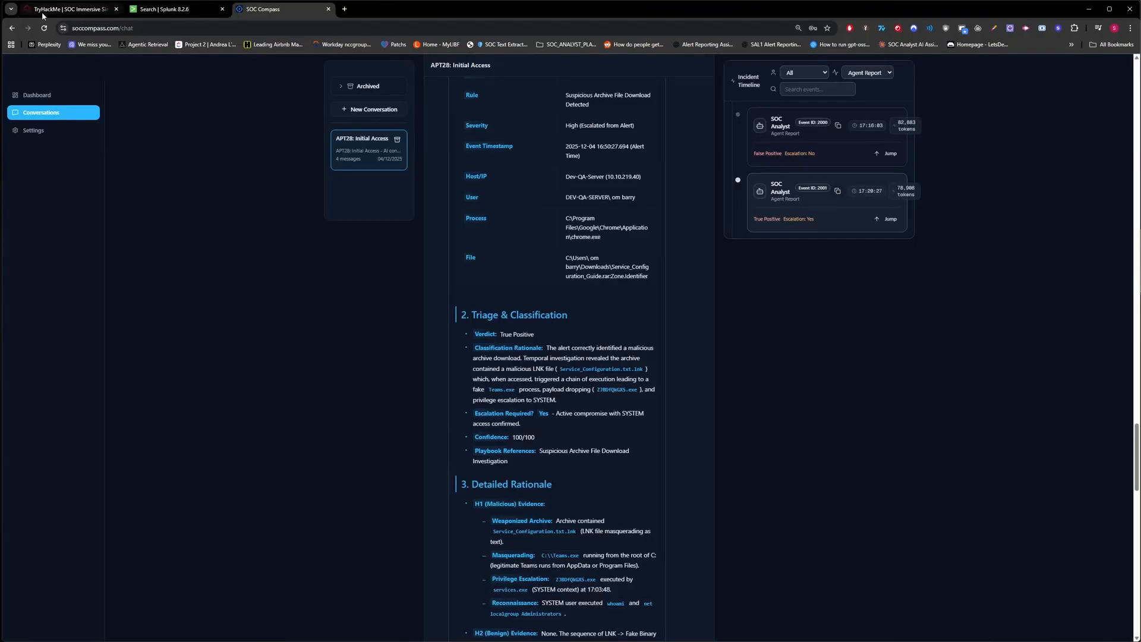
left_click(1104, 248)
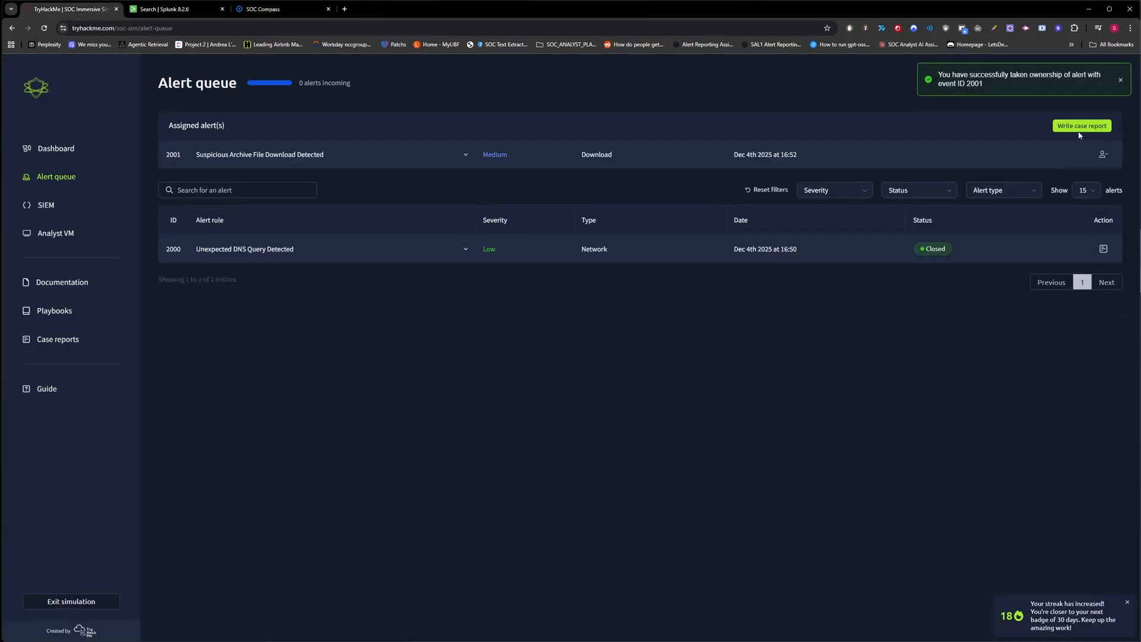
Close alert 2001 as a True Positive, replacing the case report template with the full report.
left_click(1080, 127)
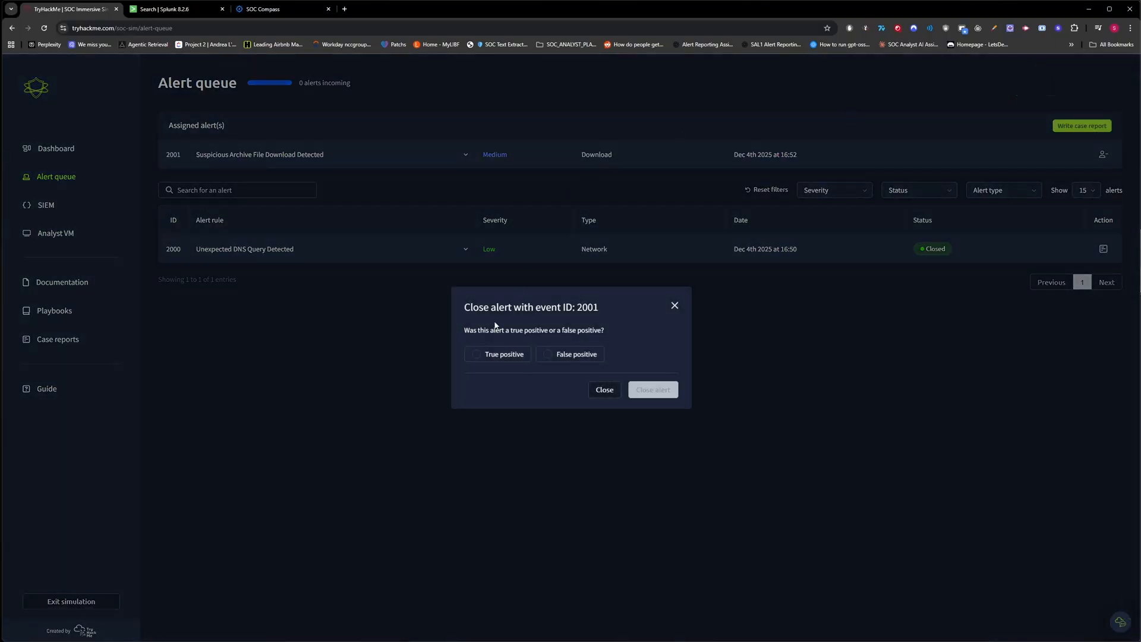
left_click(489, 356)
left_click(642, 390)
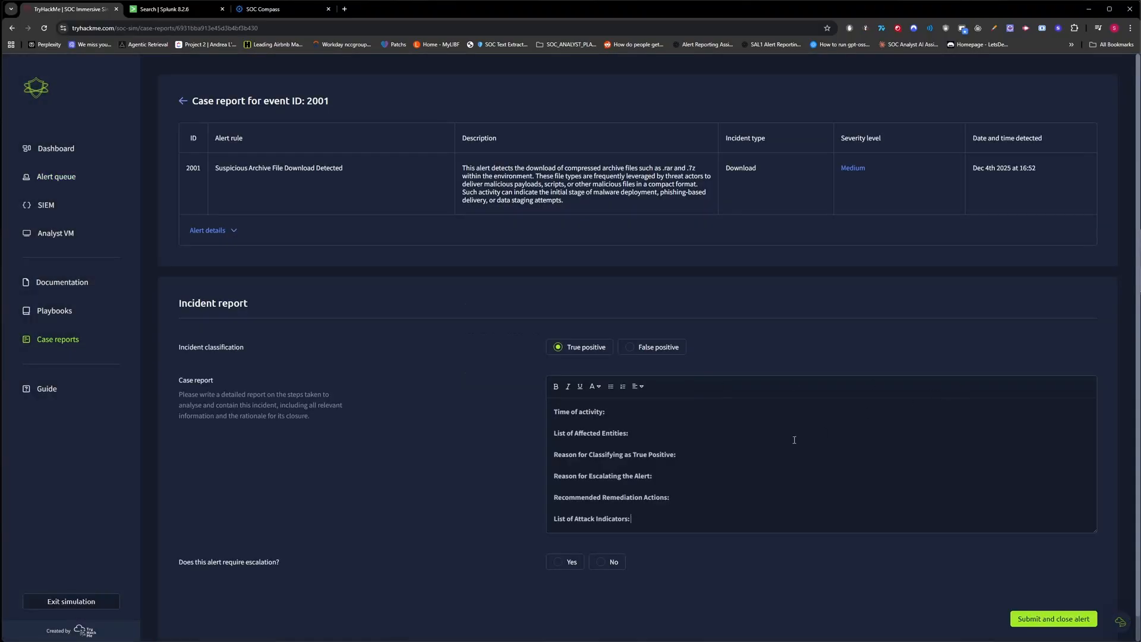
key("ctrl+a")
key("ctrl+v")
scroll(815, 337, "down", 2)
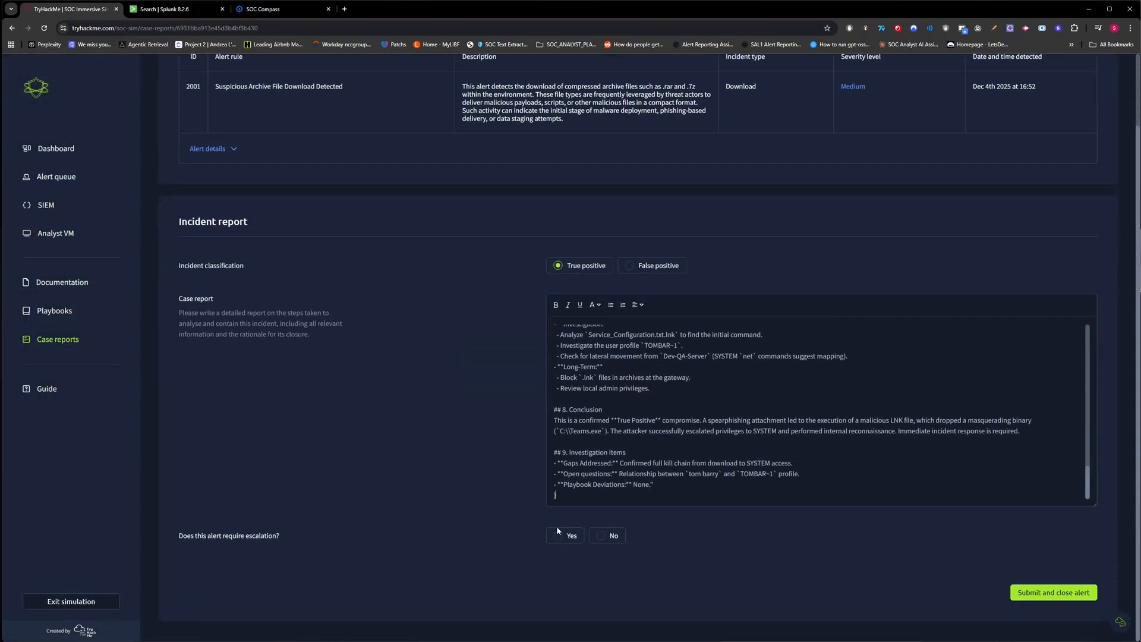
left_click(1037, 592)
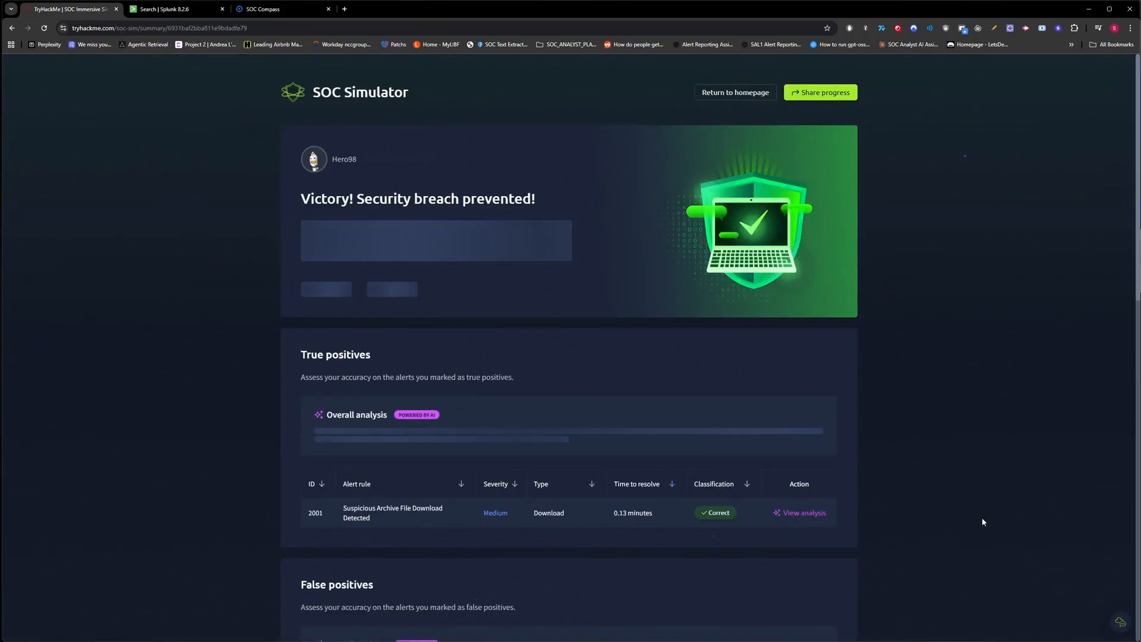
Scroll the simulation summary and read the grading of alert 2001's case report.
scroll(506, 247, "down", 1)
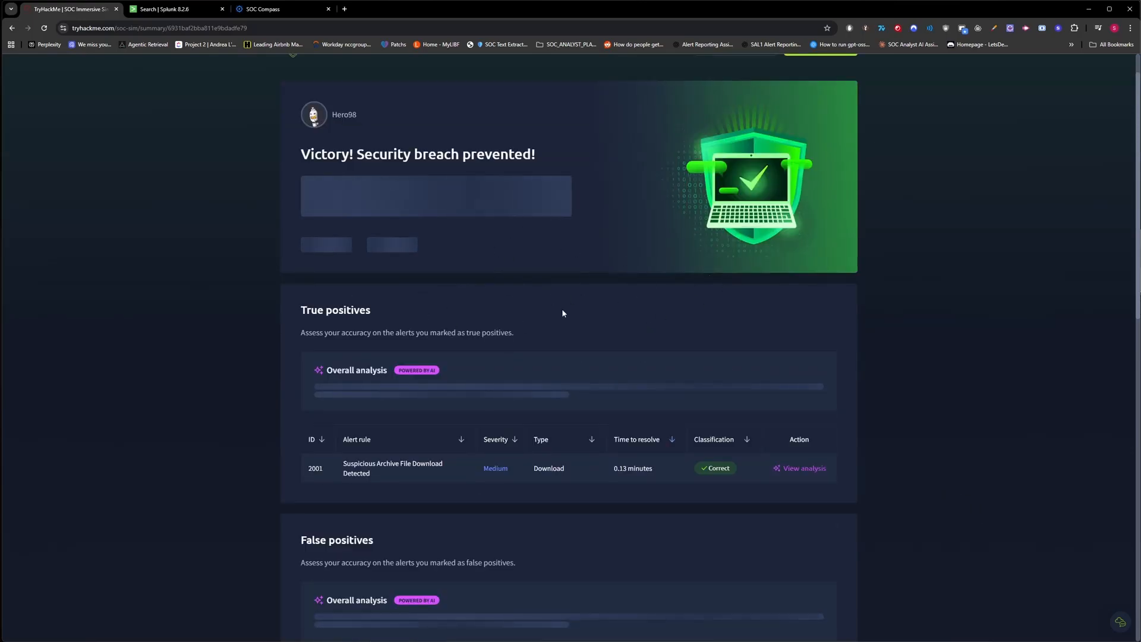
scroll(647, 318, "down", 1)
scroll(647, 319, "down", 2)
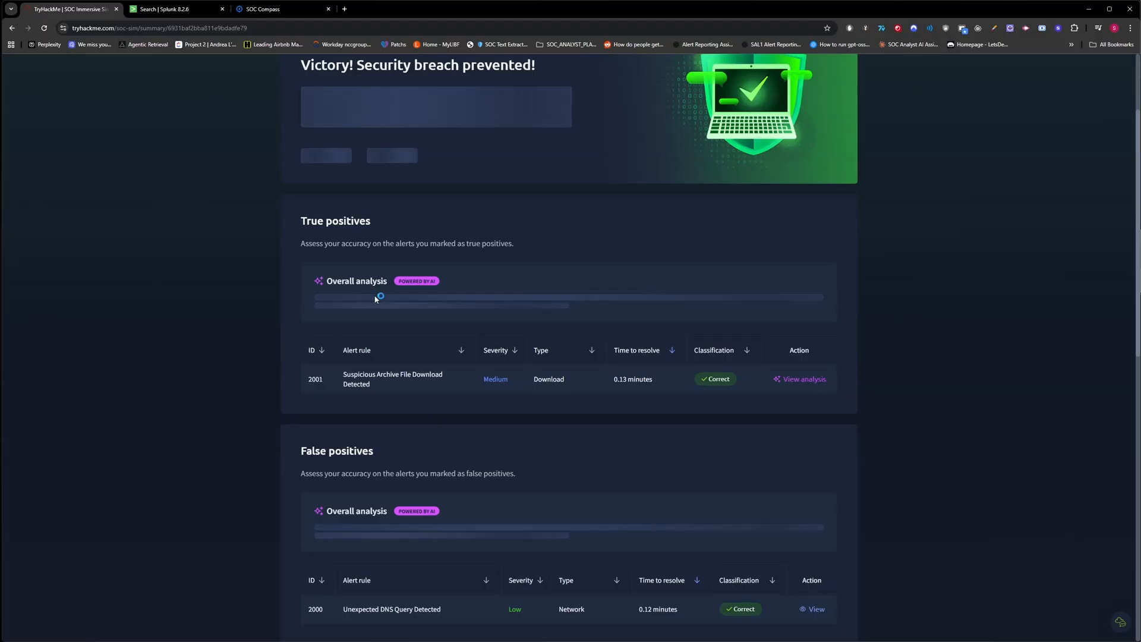
scroll(785, 408, "down", 1)
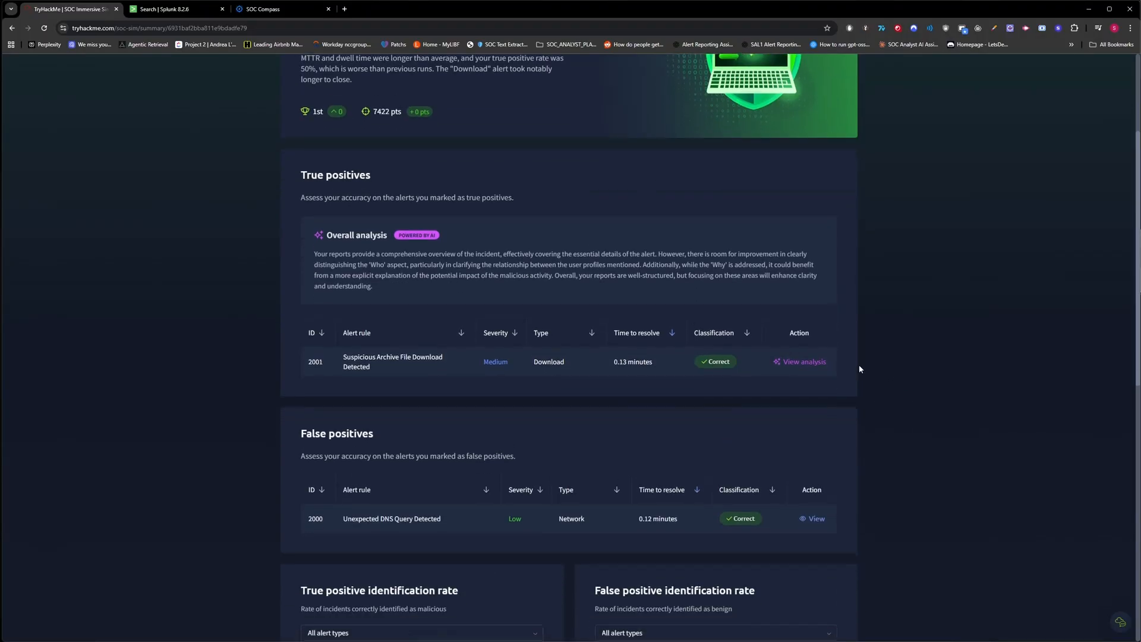
left_click(803, 362)
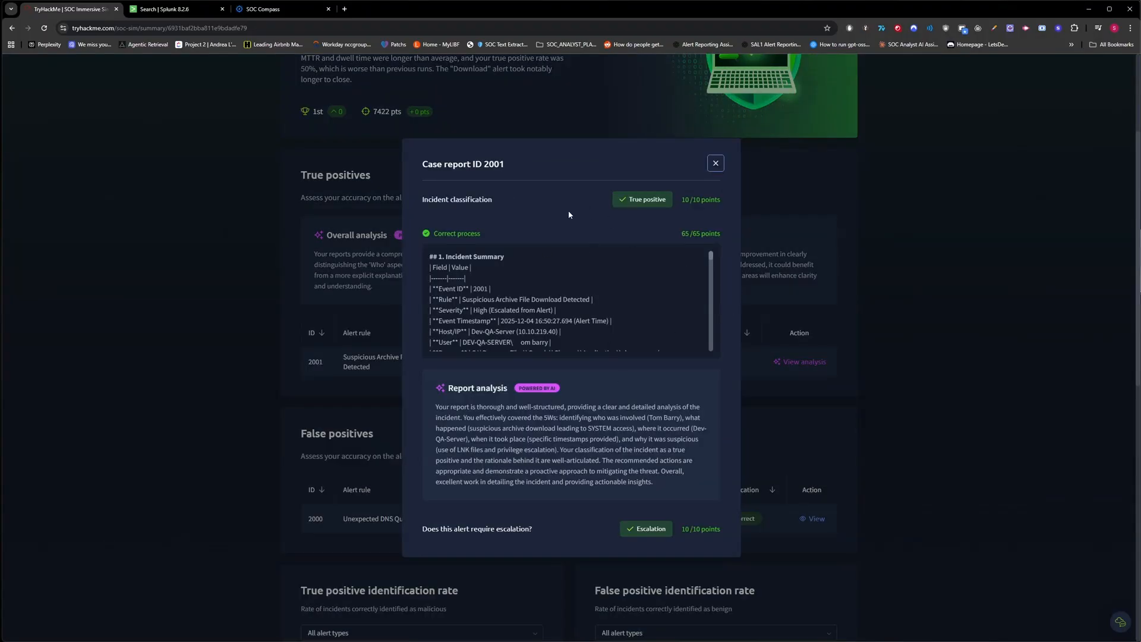
scroll(694, 291, "down", 10)
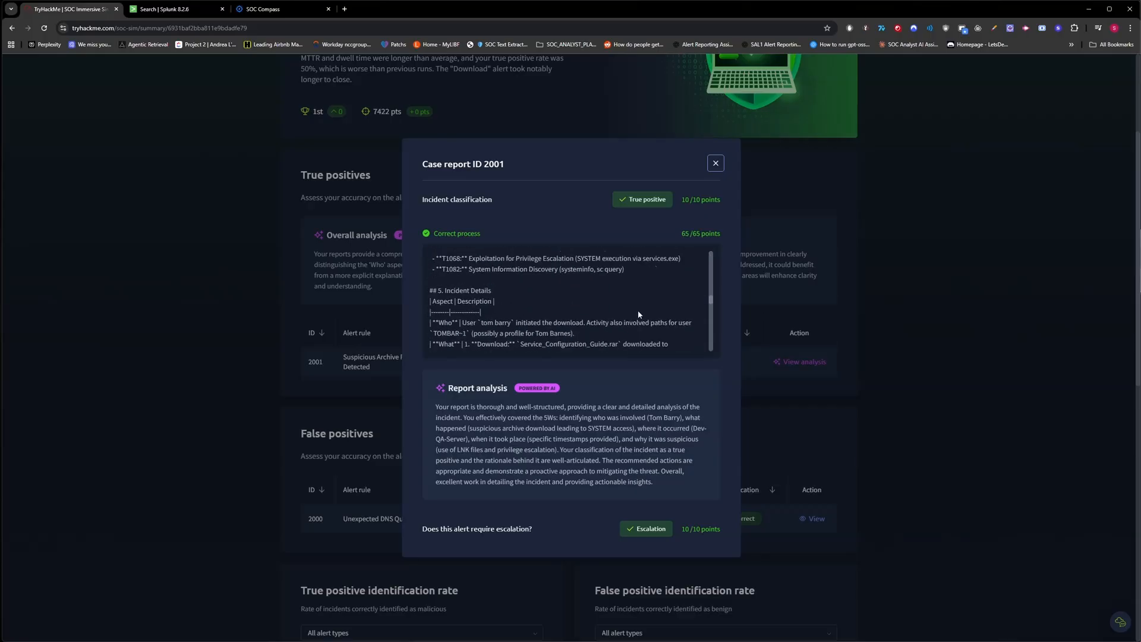
scroll(651, 314, "up", 15)
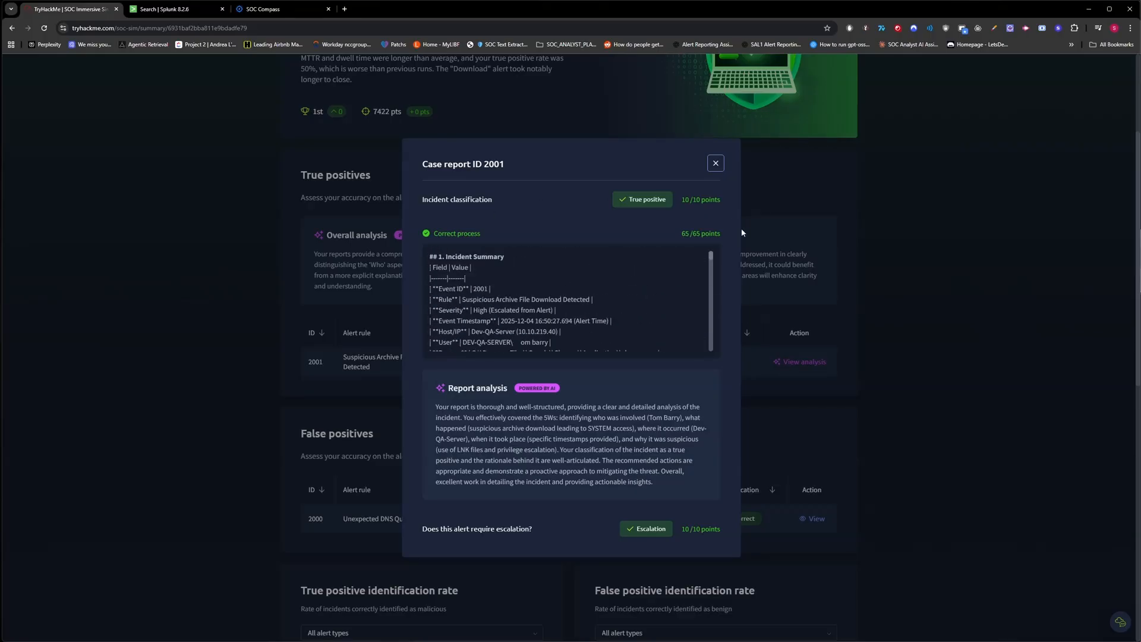
left_click(845, 325)
Read alert 2000's graded case report, then return to SOC Compass.
left_click(815, 518)
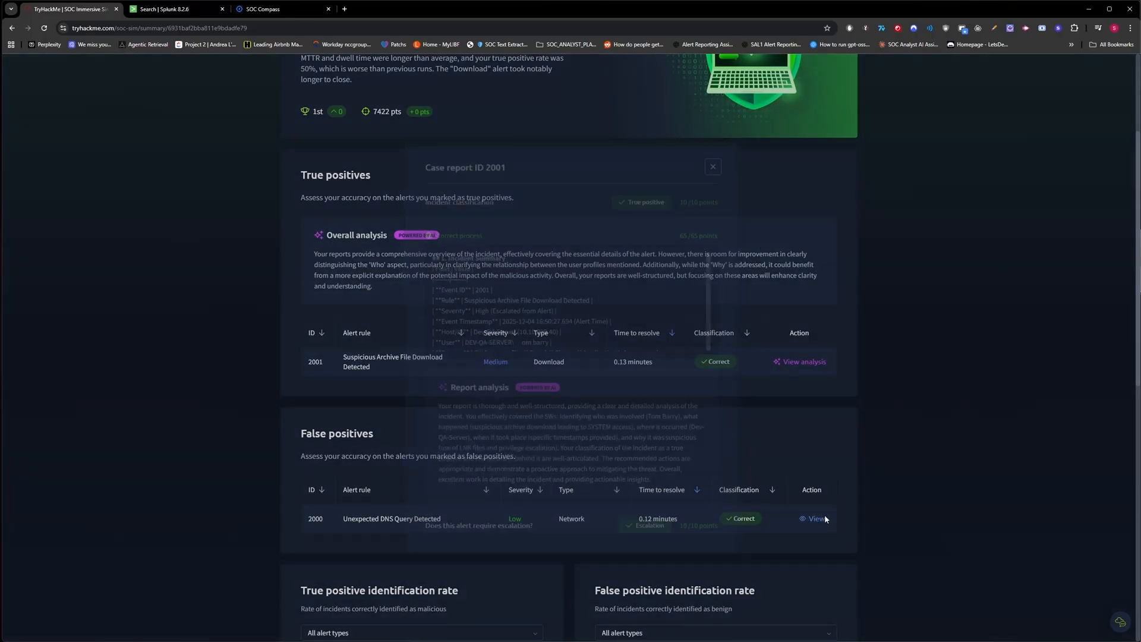
scroll(649, 352, "down", 10)
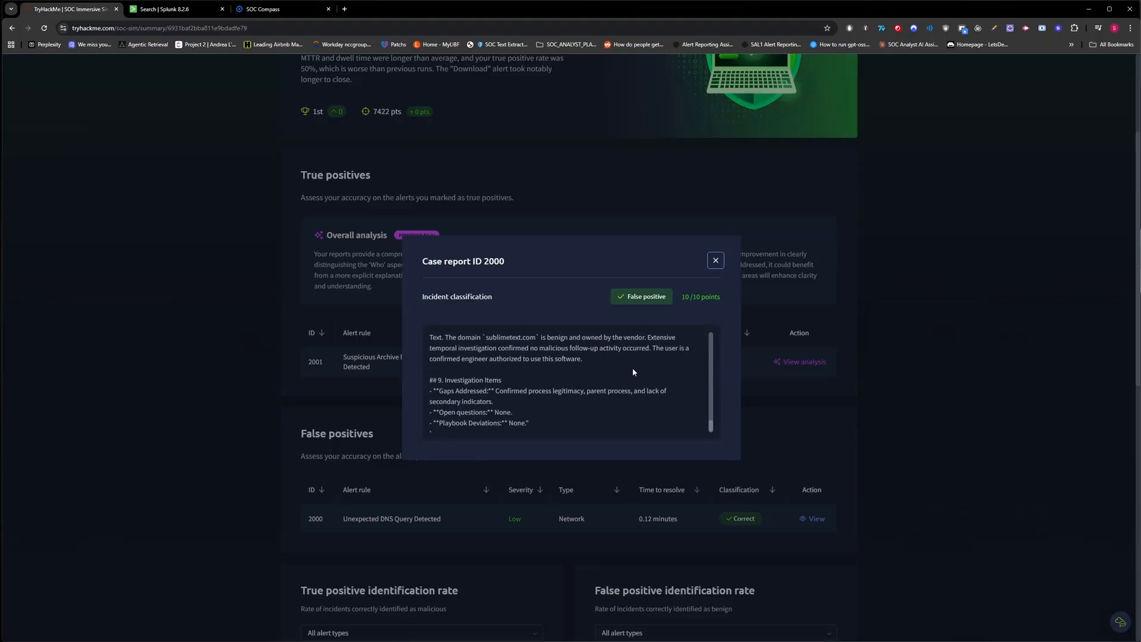
scroll(632, 375, "up", 10)
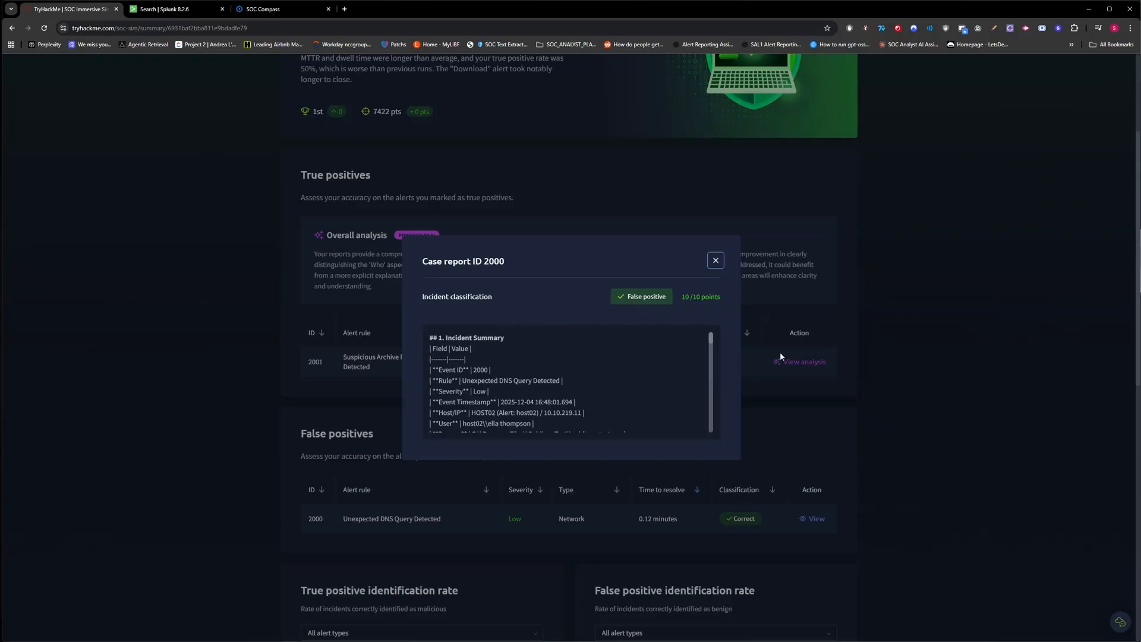
left_click(855, 397)
left_click(273, 9)
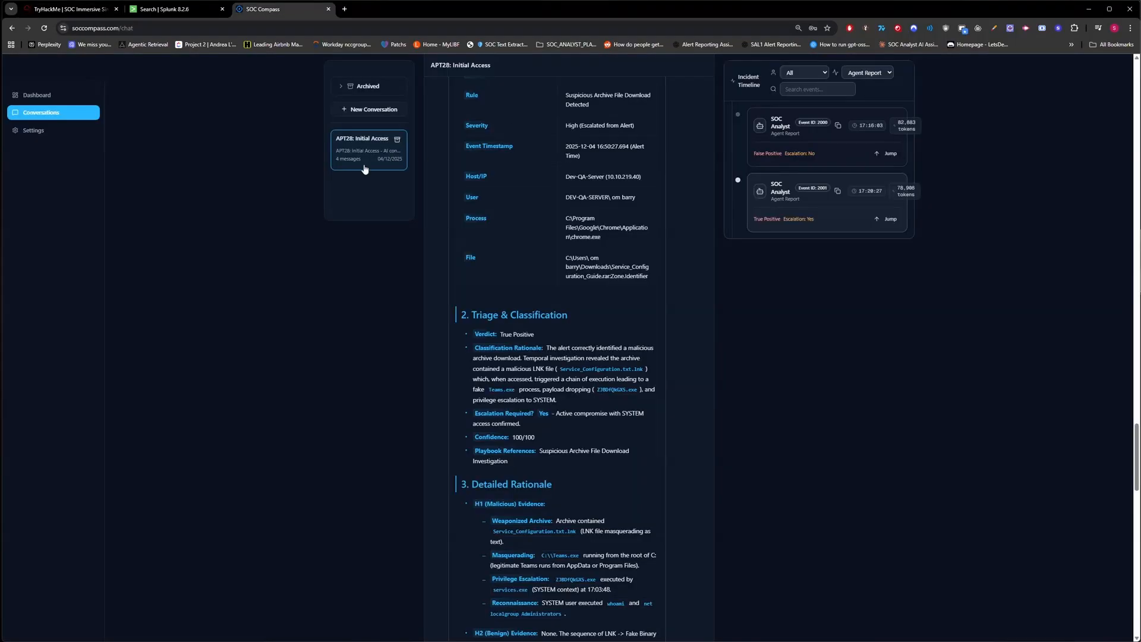
Generate a compliance report from the Compliance Dashboard, scoring 97/100 across 30 executions.
left_click(36, 95)
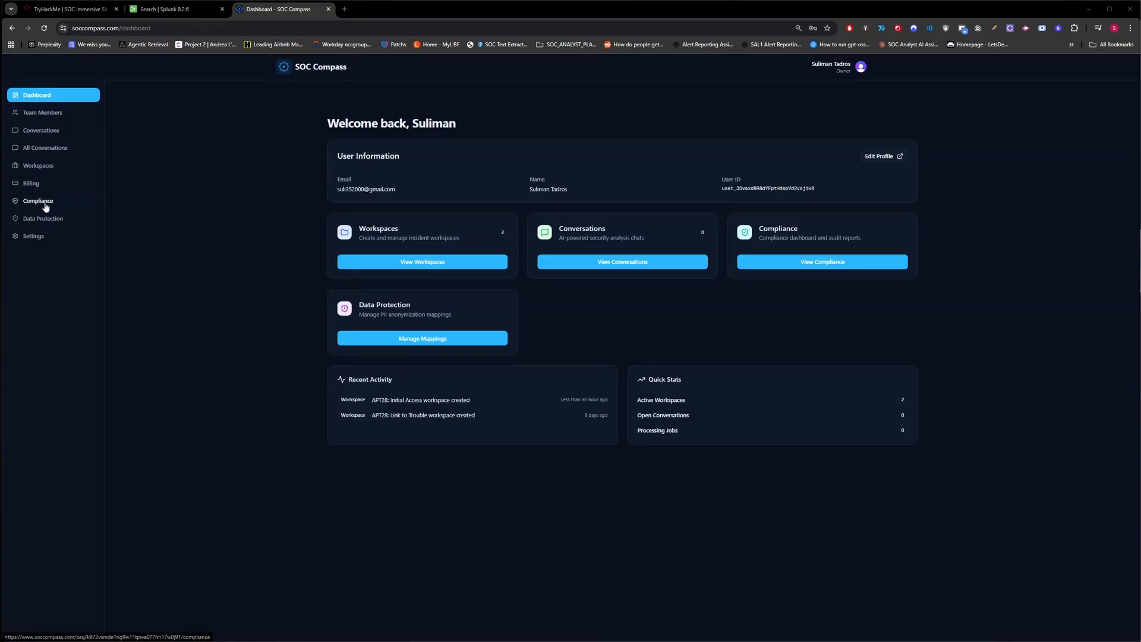
left_click(45, 203)
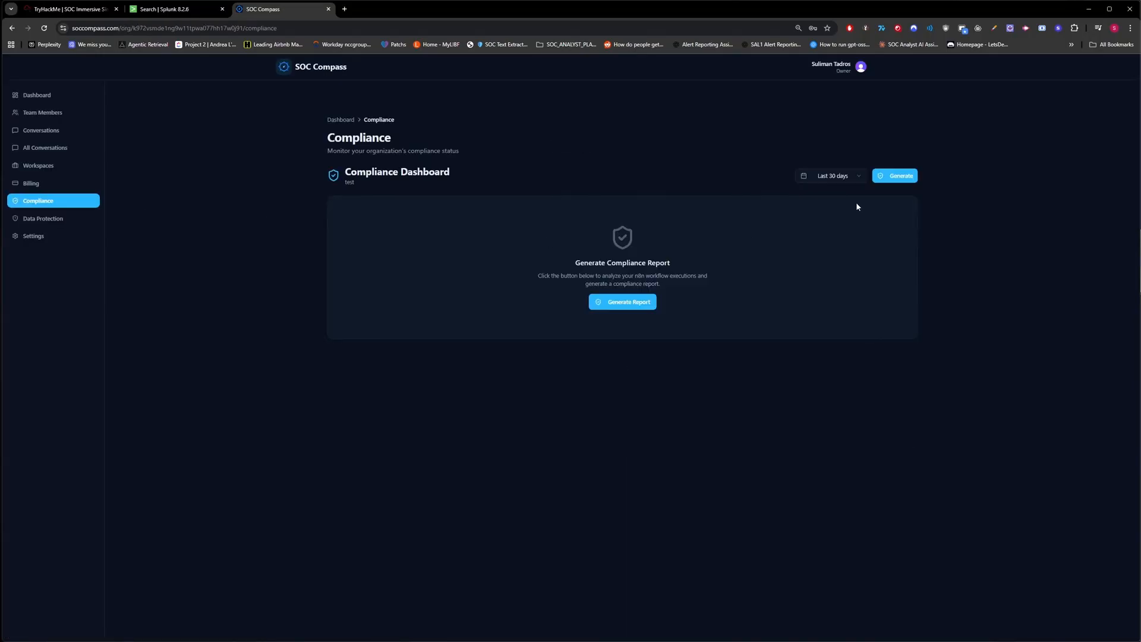
left_click(880, 174)
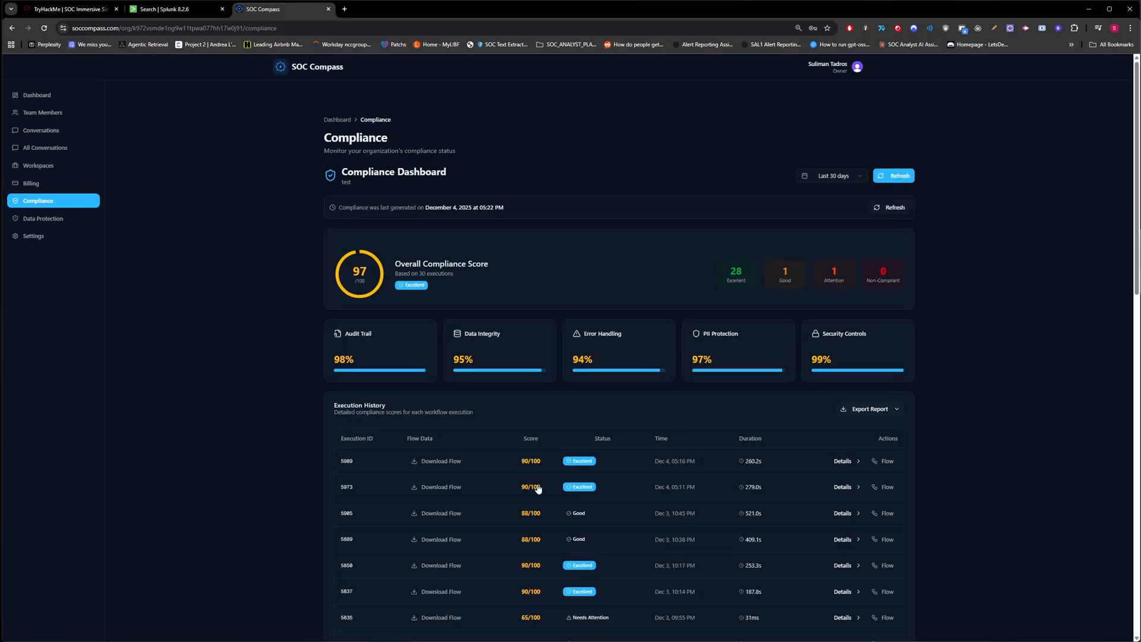
Inspect execution 5973's compliance details, including its unapplied PII mapping lines.
left_click(842, 487)
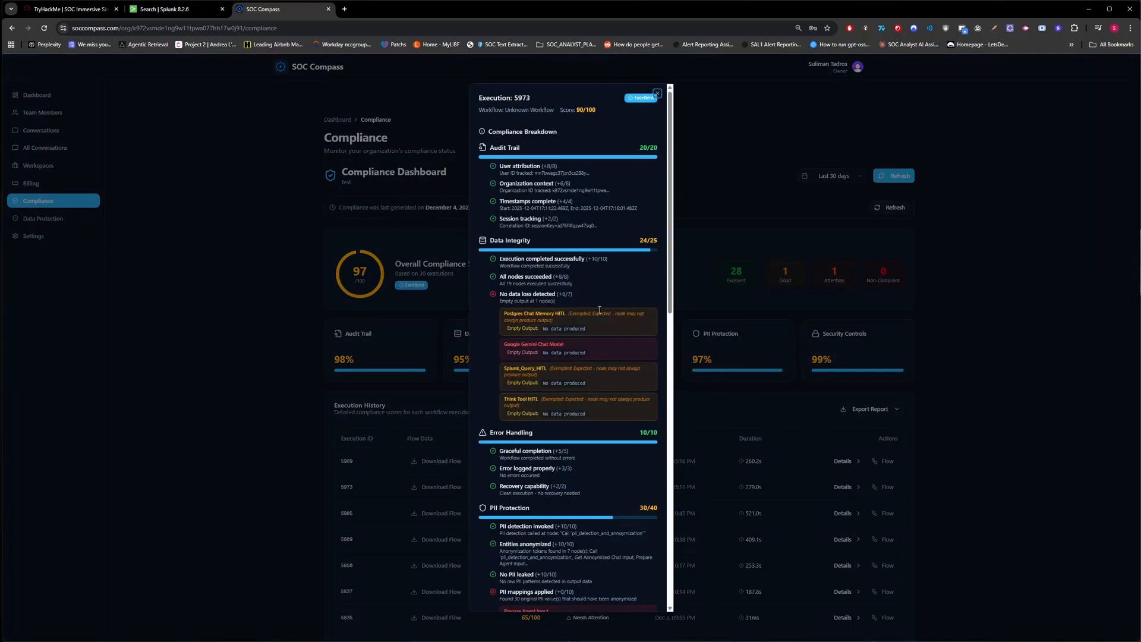
scroll(547, 305, "down", 10)
scroll(548, 304, "up", 2)
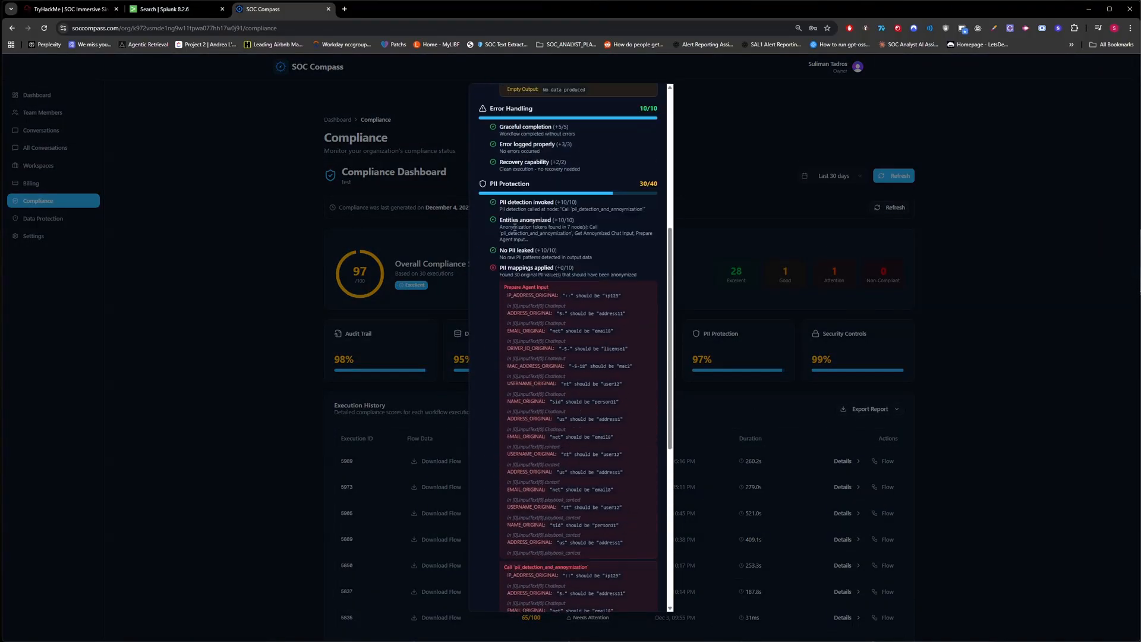
scroll(575, 273, "down", 1)
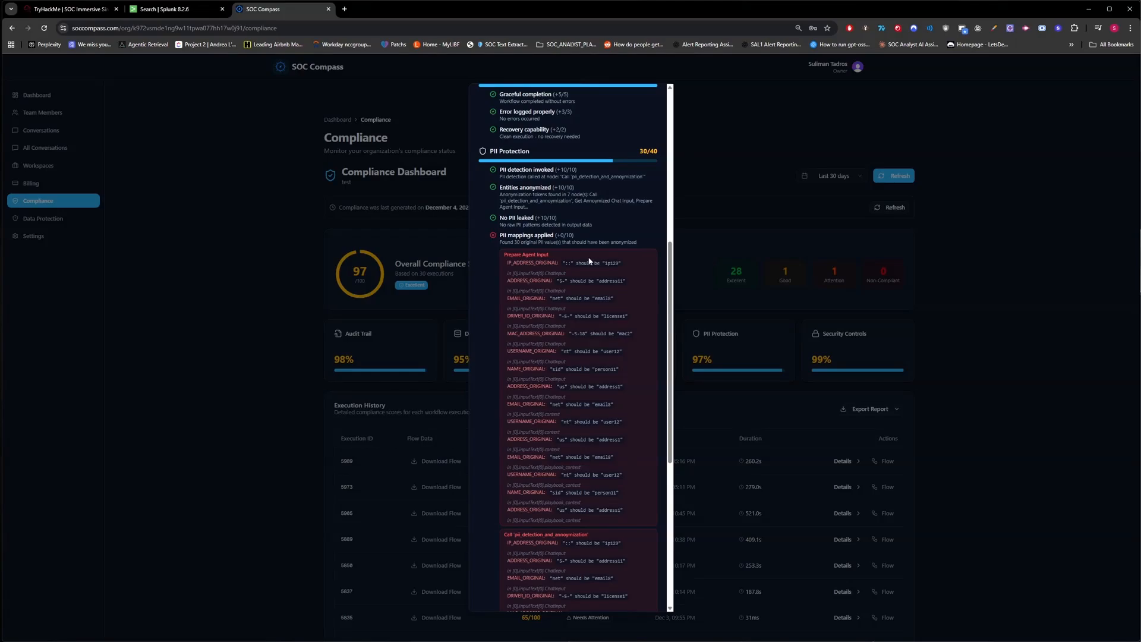
scroll(590, 262, "down", 5)
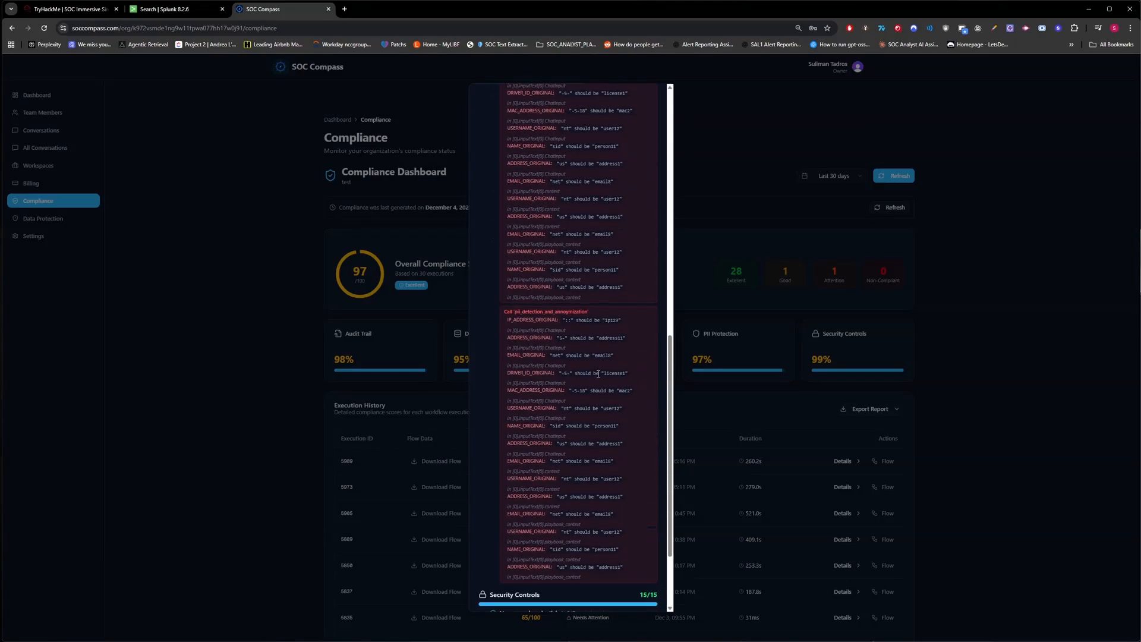
left_click_drag(551, 356, 613, 356)
left_click(655, 371)
scroll(655, 371, "up", 7)
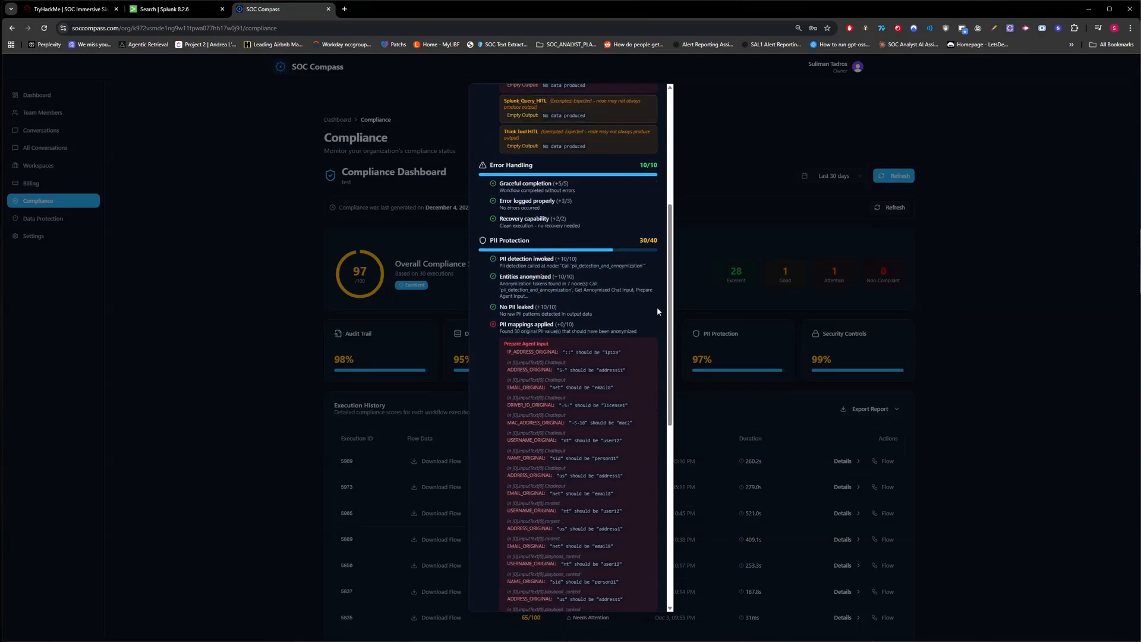
left_click(756, 358)
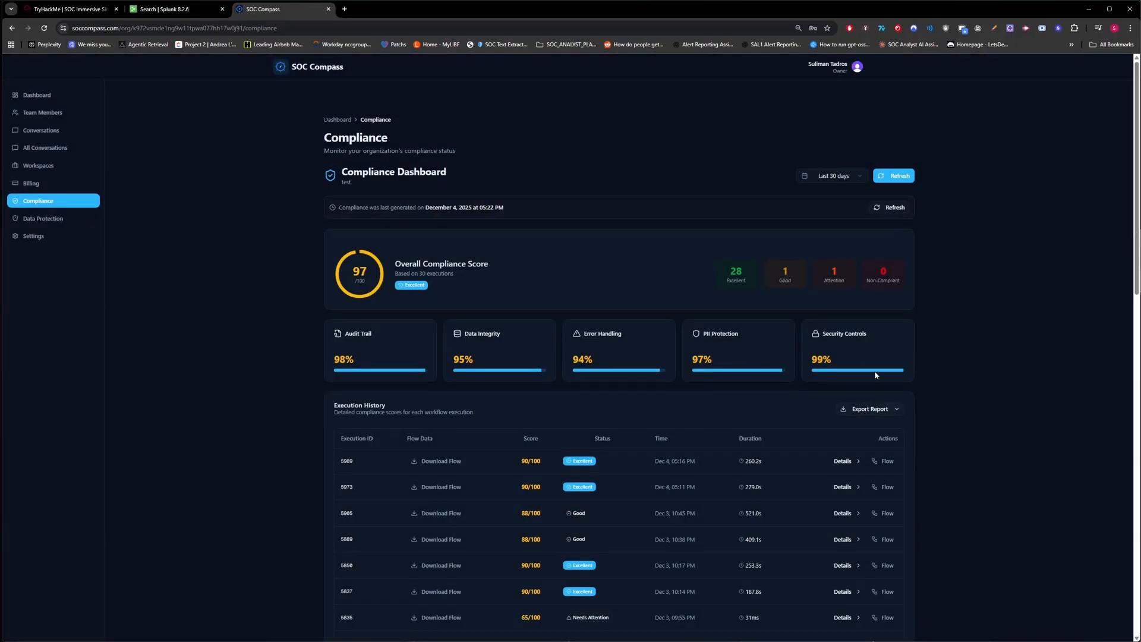
Review run 5989's workflow steps and download its flow as execution-flow-5989.json, opened in the browser.
left_click(885, 461)
scroll(583, 357, "down", 2)
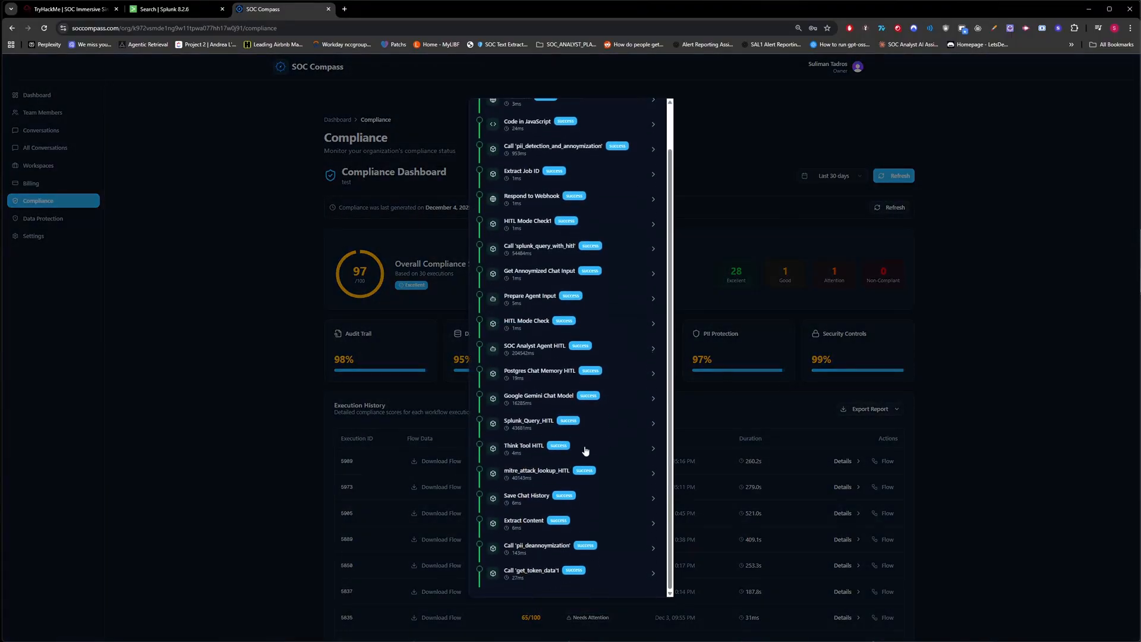
scroll(550, 233, "up", 2)
left_click(788, 350)
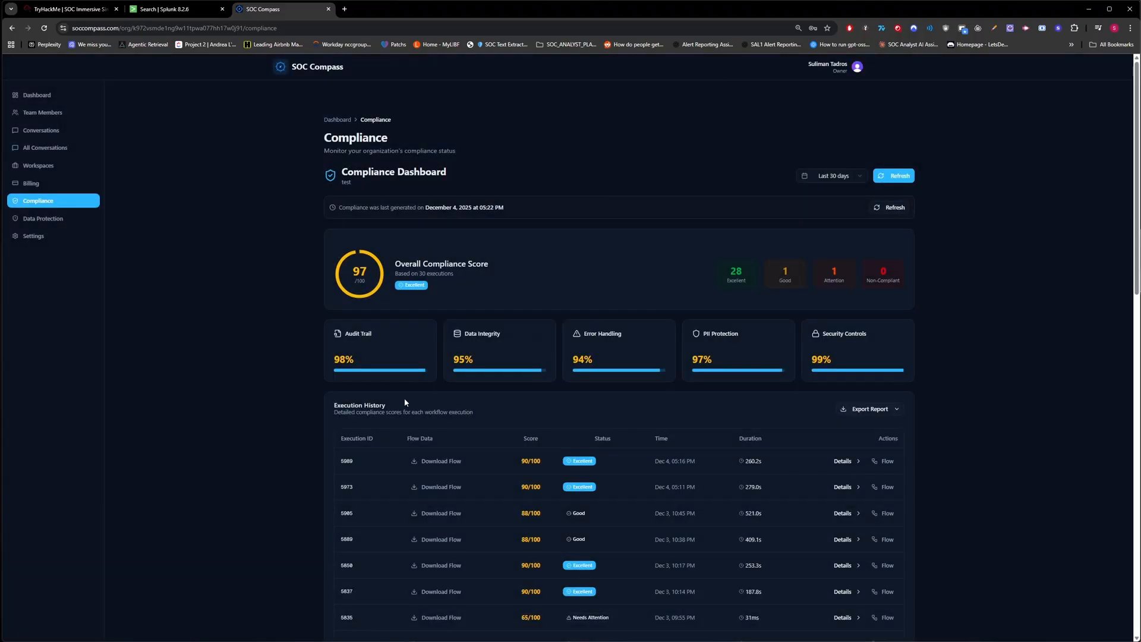
left_click(434, 461)
left_click_drag(1004, 51, 419, 7)
Find a person17 match in the flow JSON, then go back to the SOC Compass compliance page.
scroll(421, 177, "down", 20)
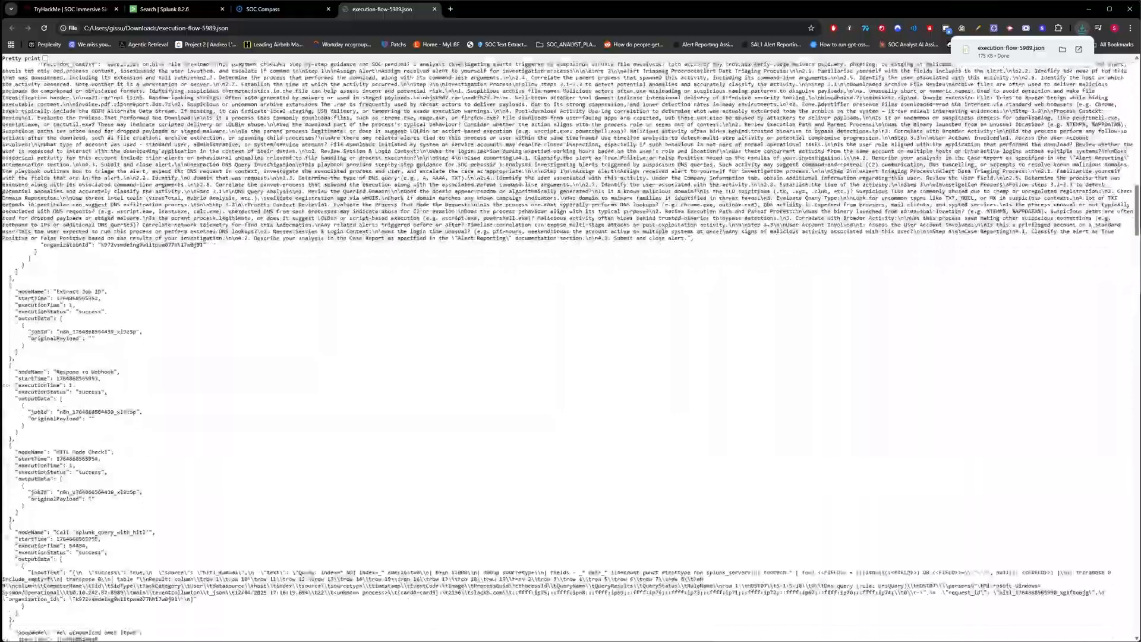
scroll(480, 183, "up", 7)
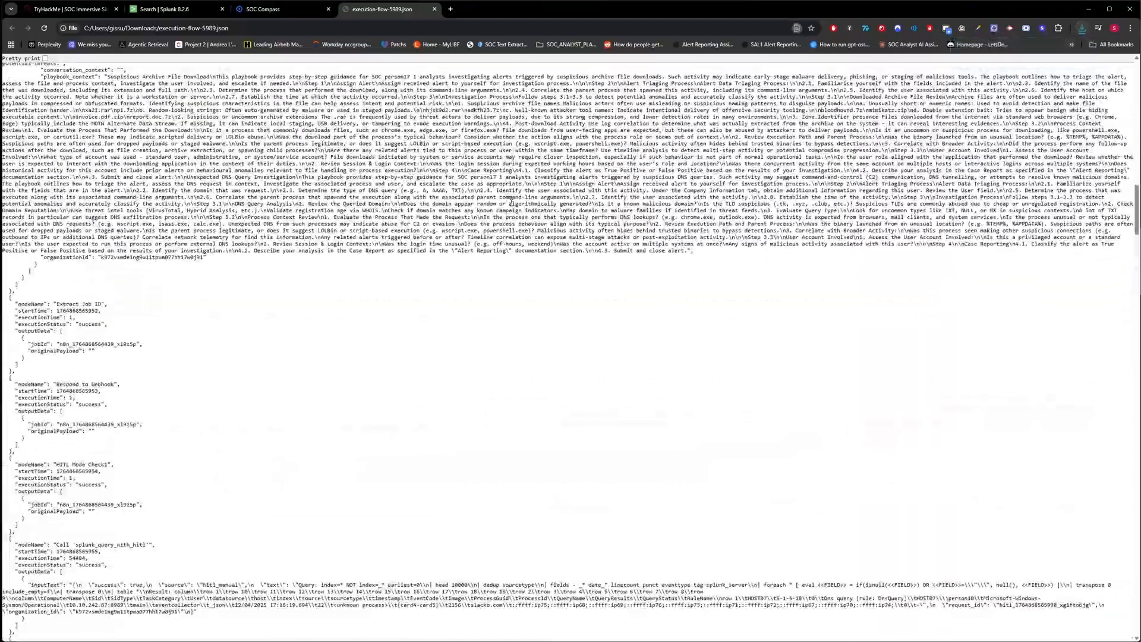
key("ctrl+f")
type("person")
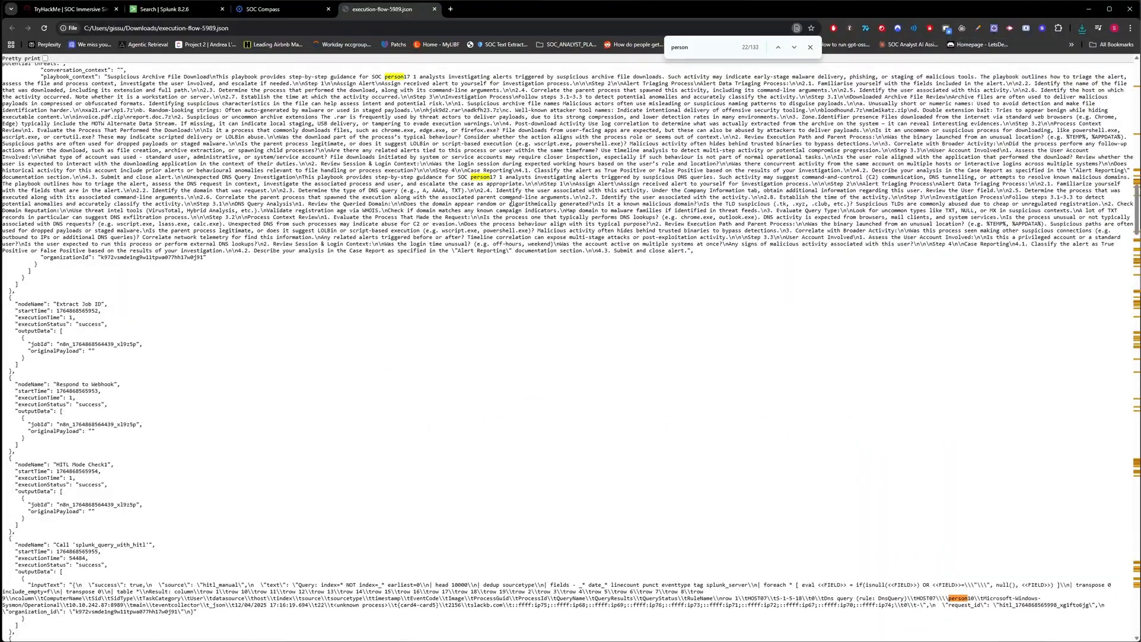
type("17")
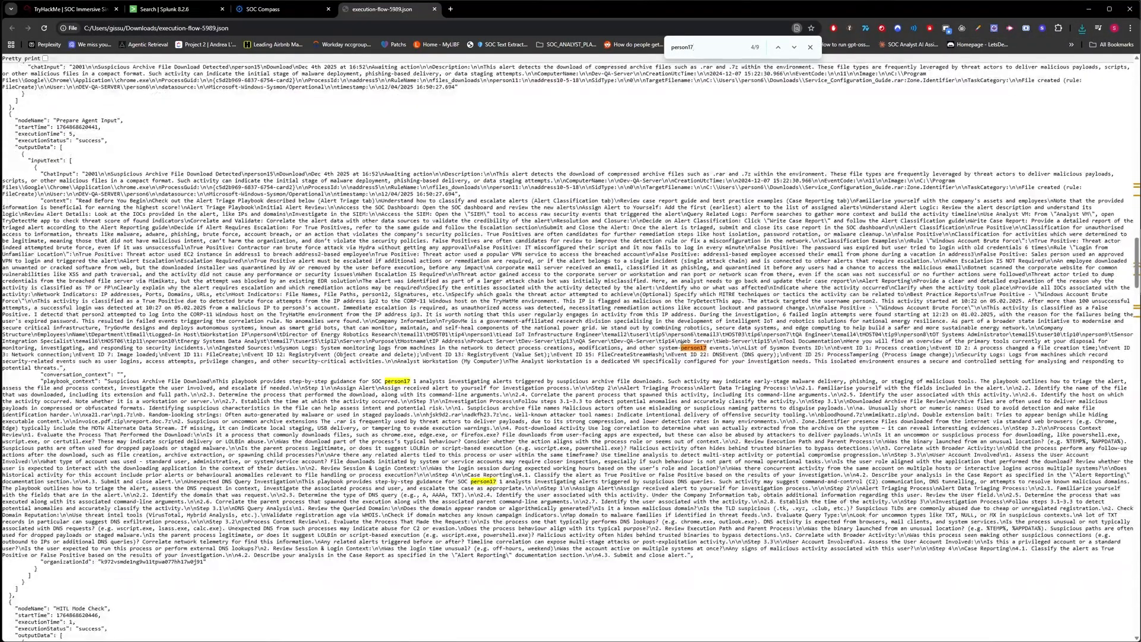
left_click_drag(682, 344, 712, 349)
left_click(261, 9)
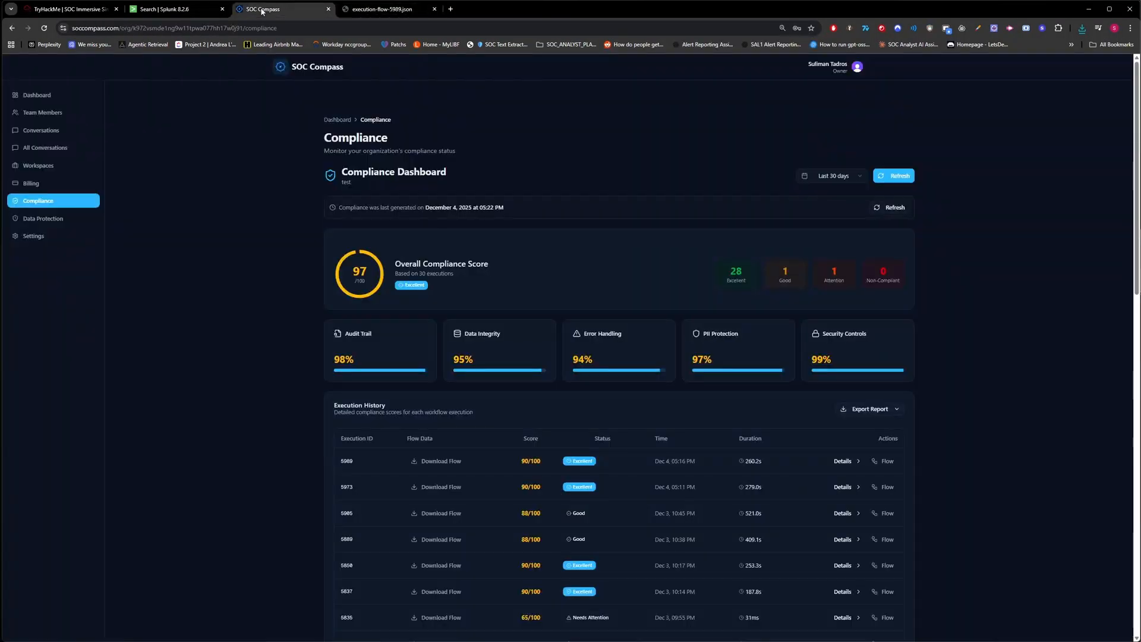
Search the Data Protection PII mappings for person17 and note its original account name.
left_click(43, 218)
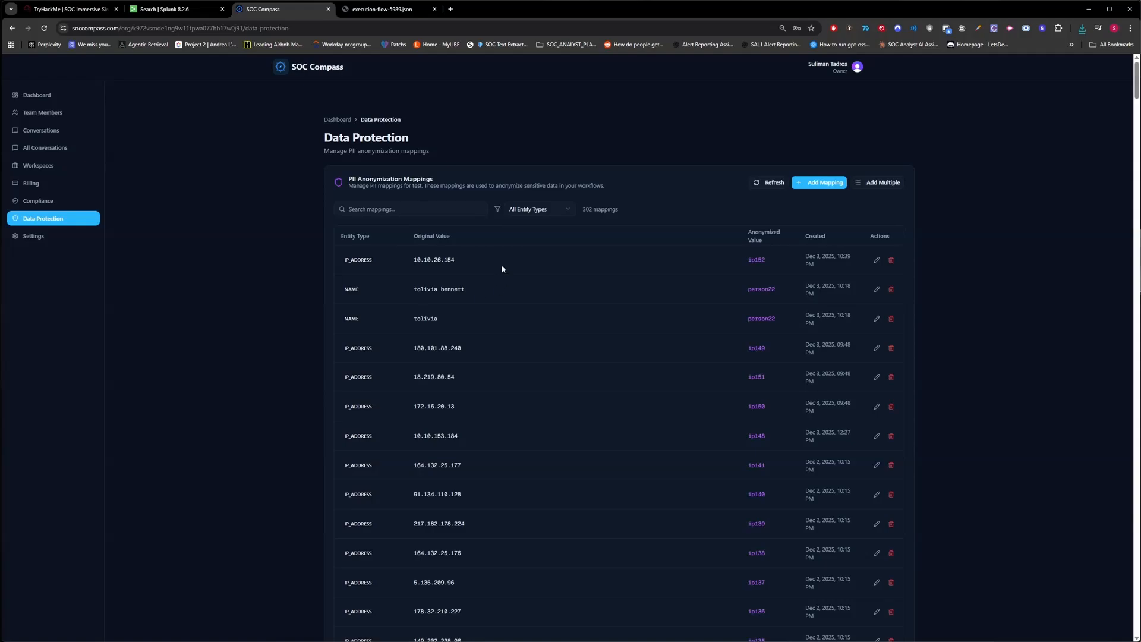
left_click(412, 205)
type("pe")
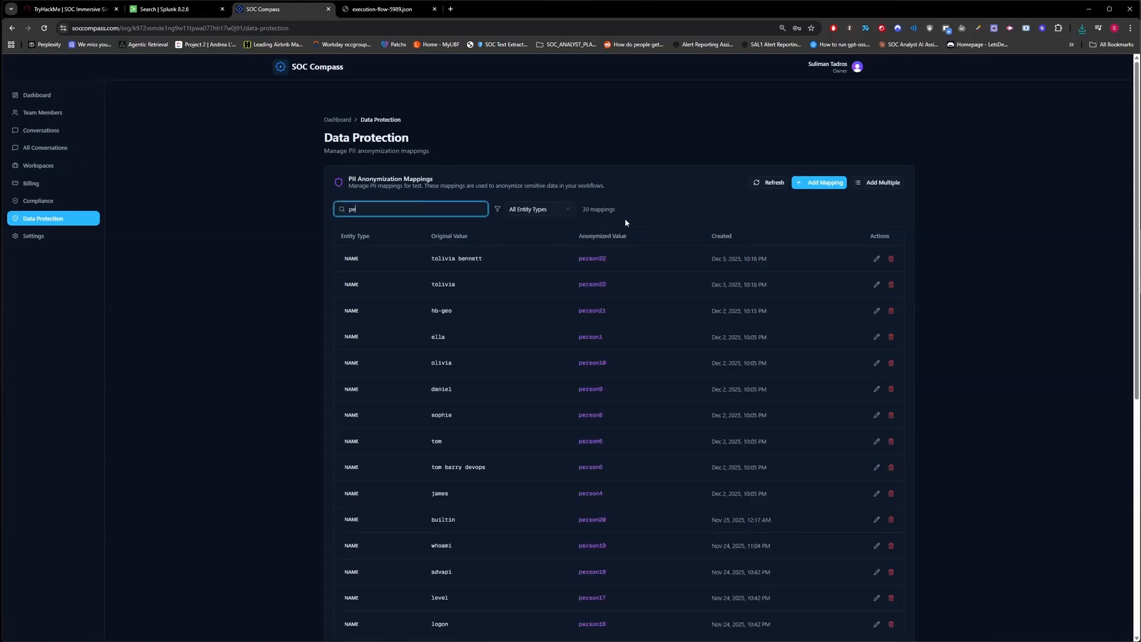
type("rson17")
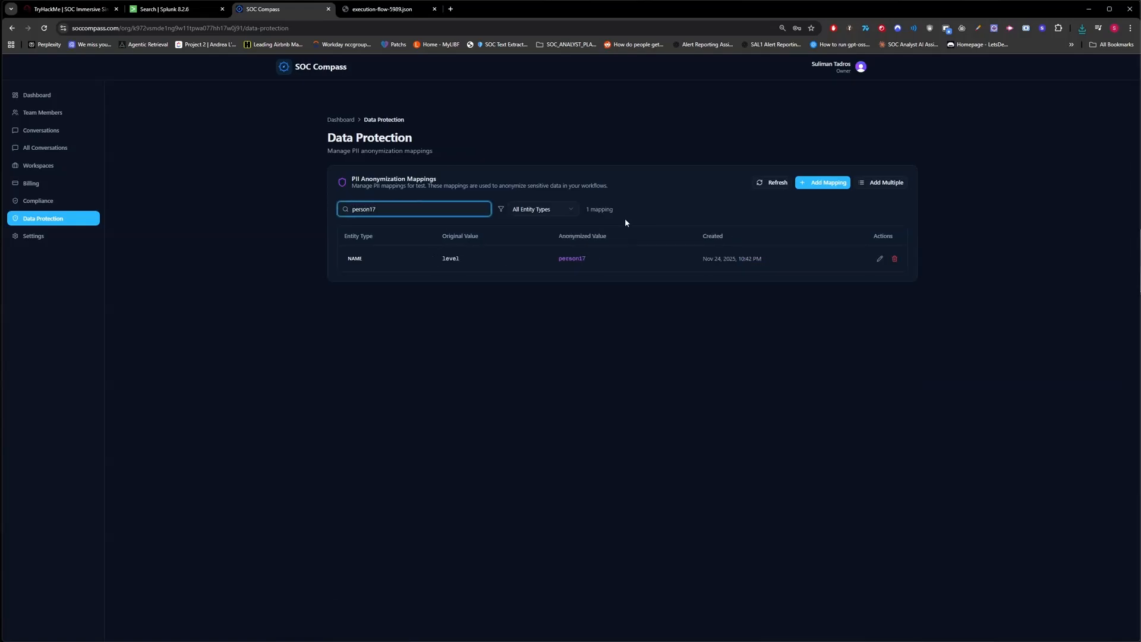
left_click_drag(469, 259, 425, 259)
left_click(447, 212)
key("BackSpace")
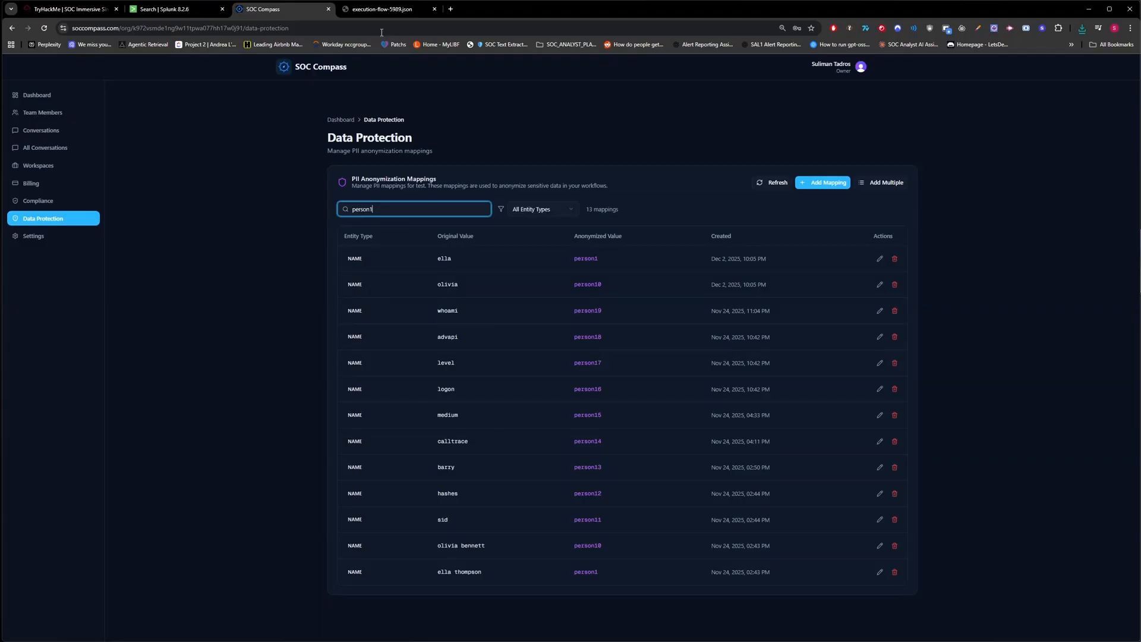
Look up the original values of person11 and person15 found in the flow JSON.
left_click(386, 9)
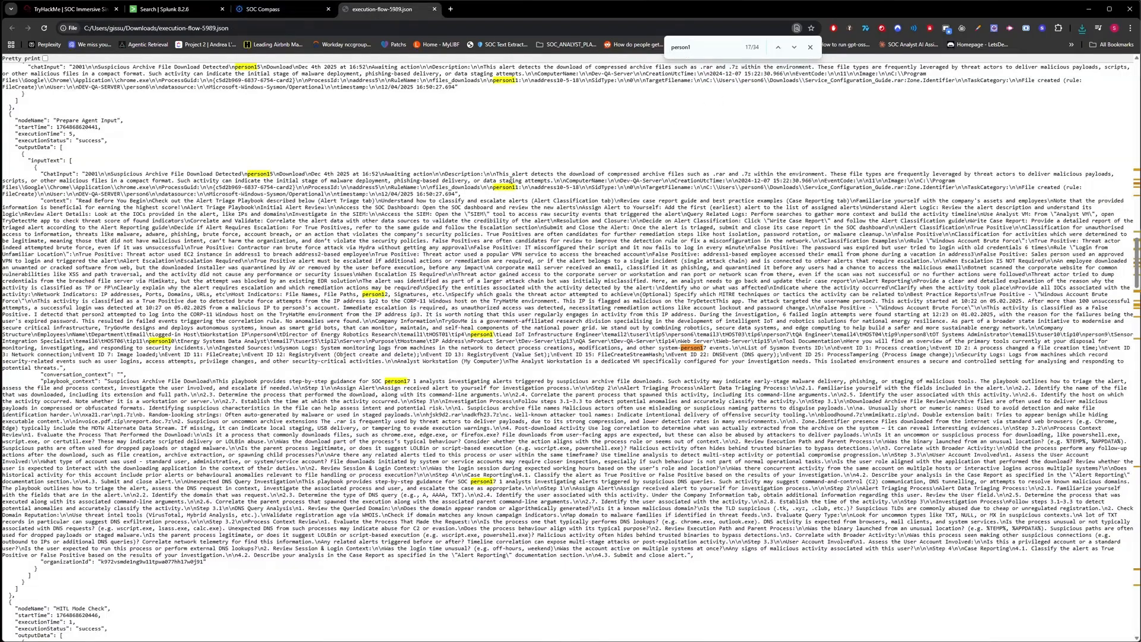
left_click_drag(519, 188, 497, 188)
left_click(281, 9)
double_click(448, 259)
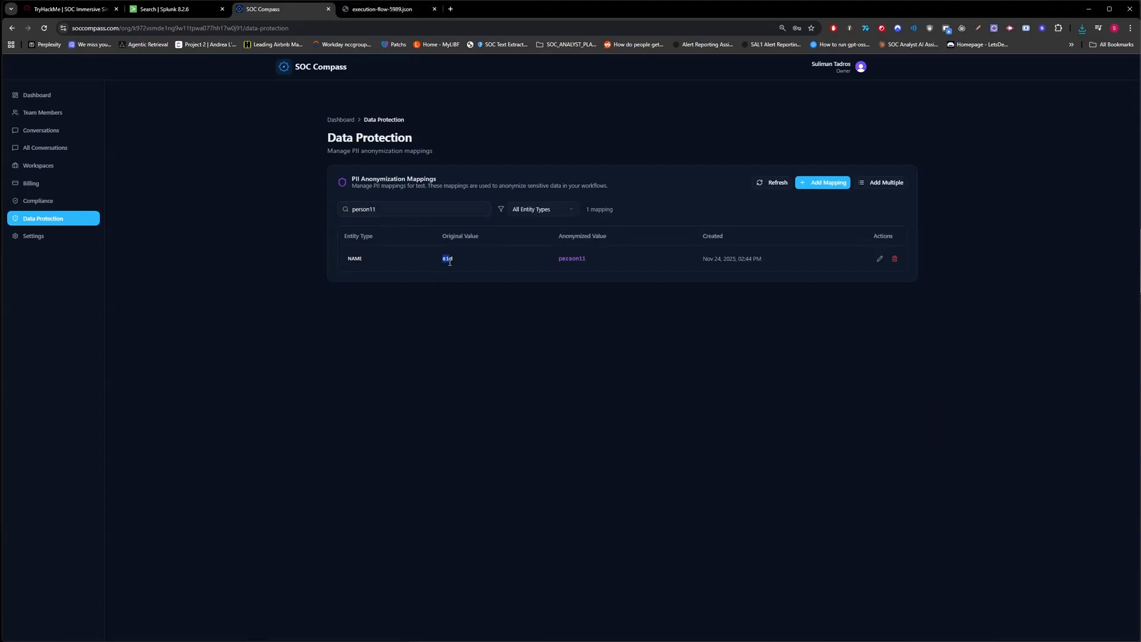
key("ctrl+Tab")
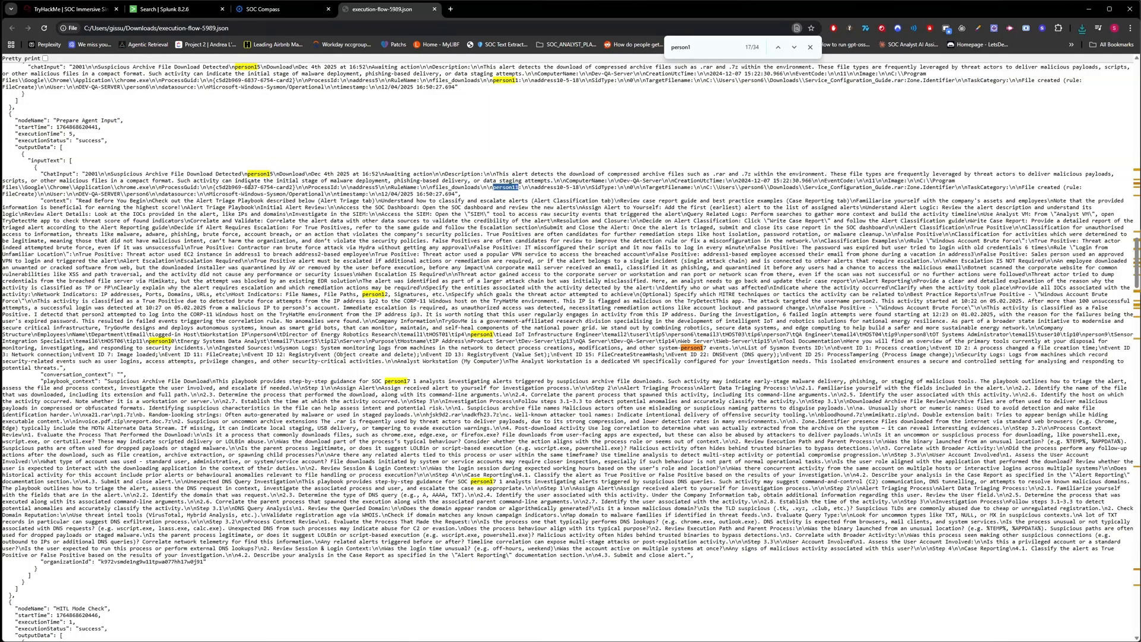
left_click_drag(274, 176, 247, 176)
key("ctrl+c")
left_click(294, 16)
double_click(446, 209)
key("ctrl+v")
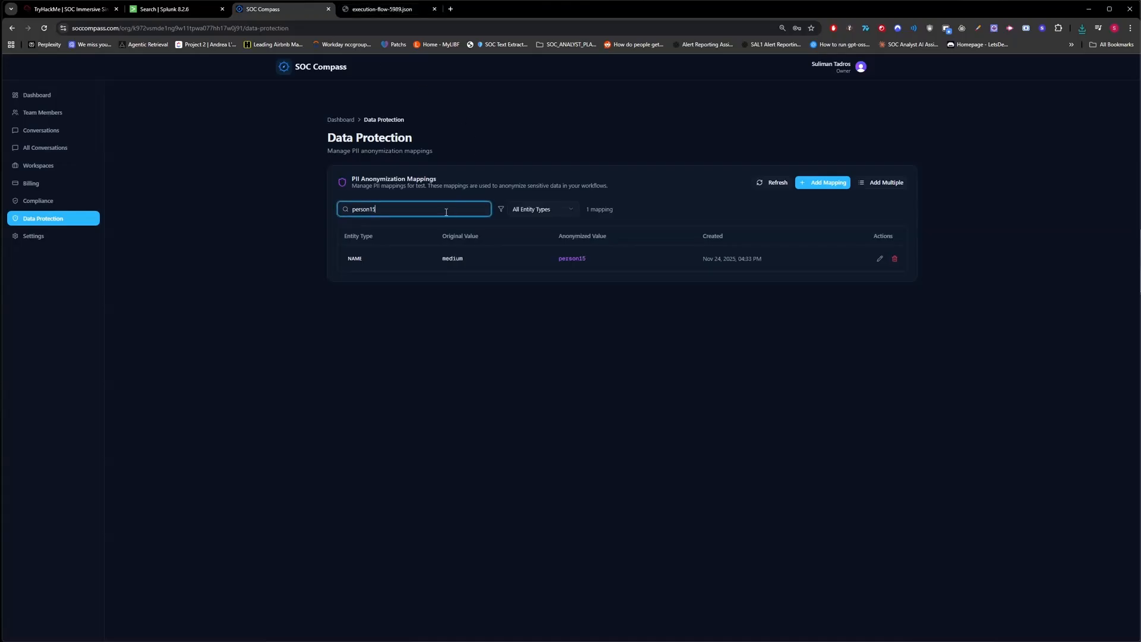
Search the mappings for person10 and select the first match's values.
key("ctrl+Tab")
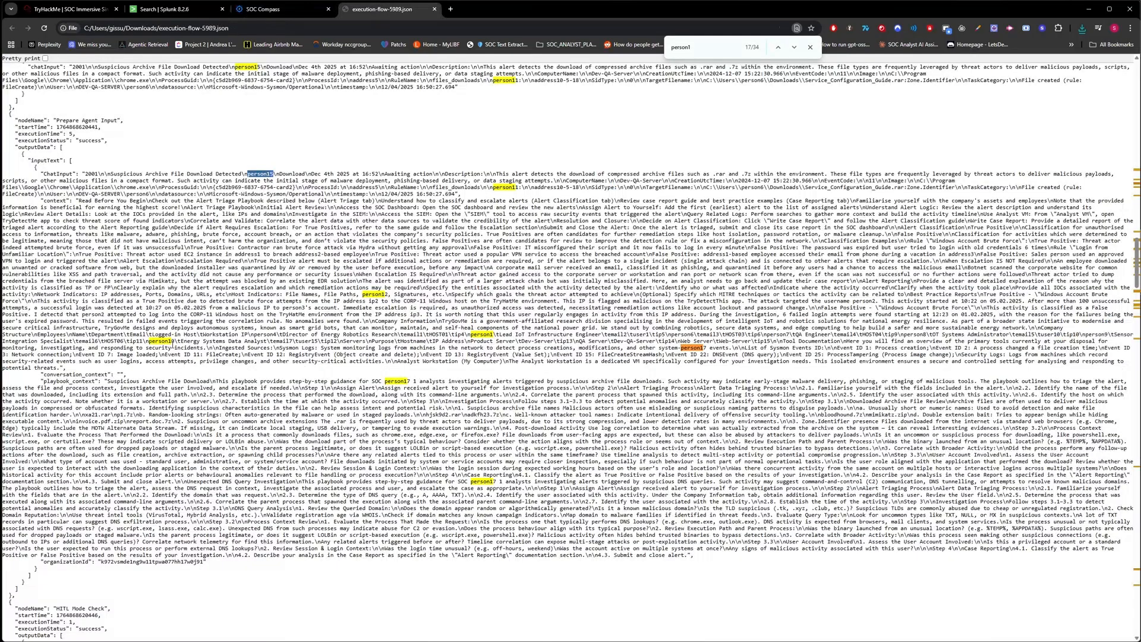
left_click_drag(175, 341, 149, 343)
key("ctrl+c")
left_click(315, 7)
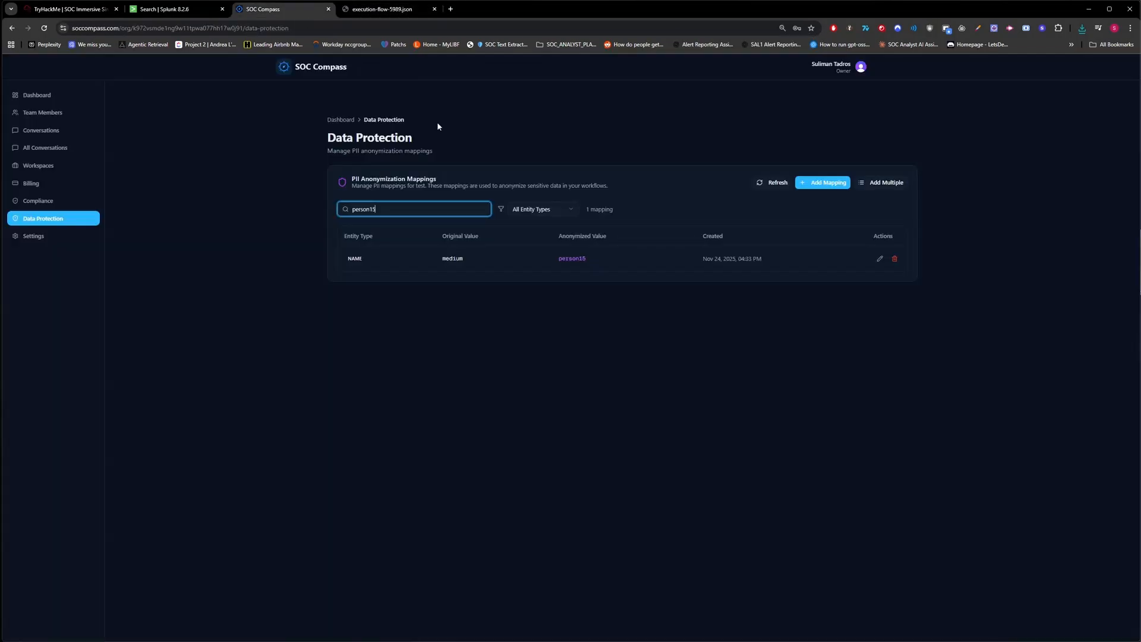
double_click(419, 209)
key("ctrl+v")
left_click_drag(425, 265, 612, 260)
left_click_drag(612, 260, 369, 262)
left_click(358, 264)
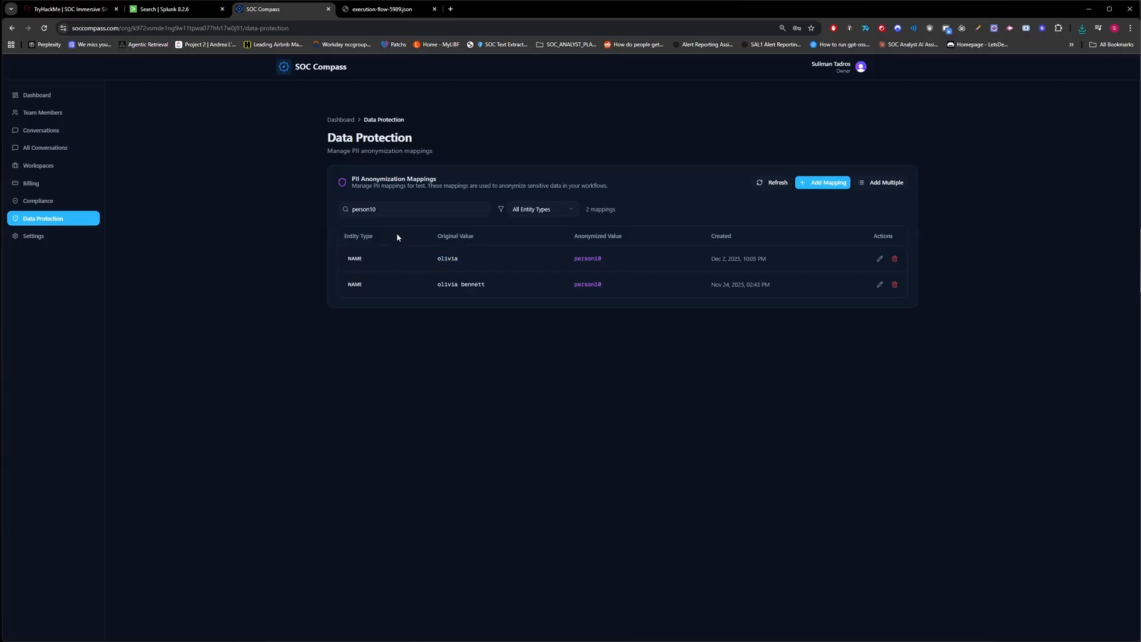
Cross-check the second person10 mapping's original name against the JSON file.
left_click(365, 13)
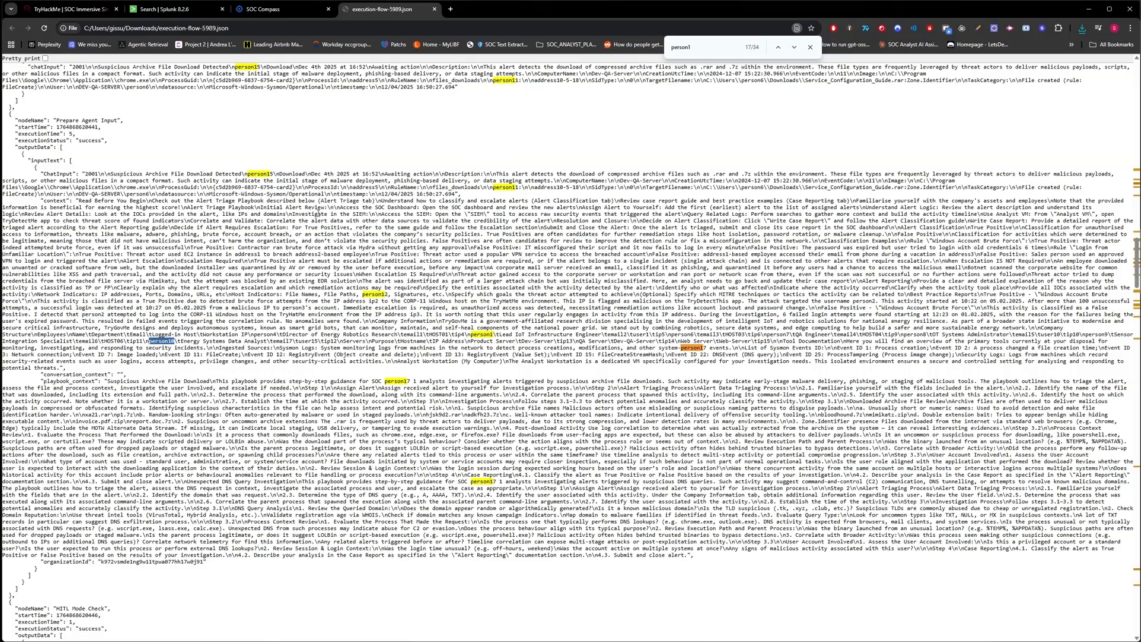
left_click(270, 16)
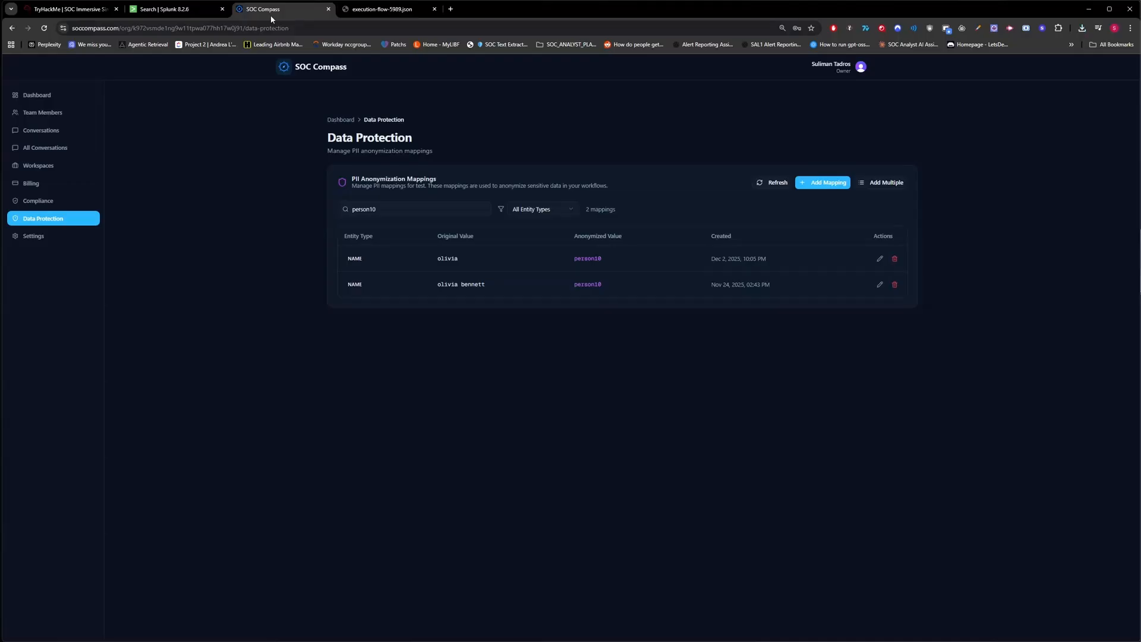
left_click_drag(437, 284, 509, 293)
left_click(509, 293)
left_click(383, 11)
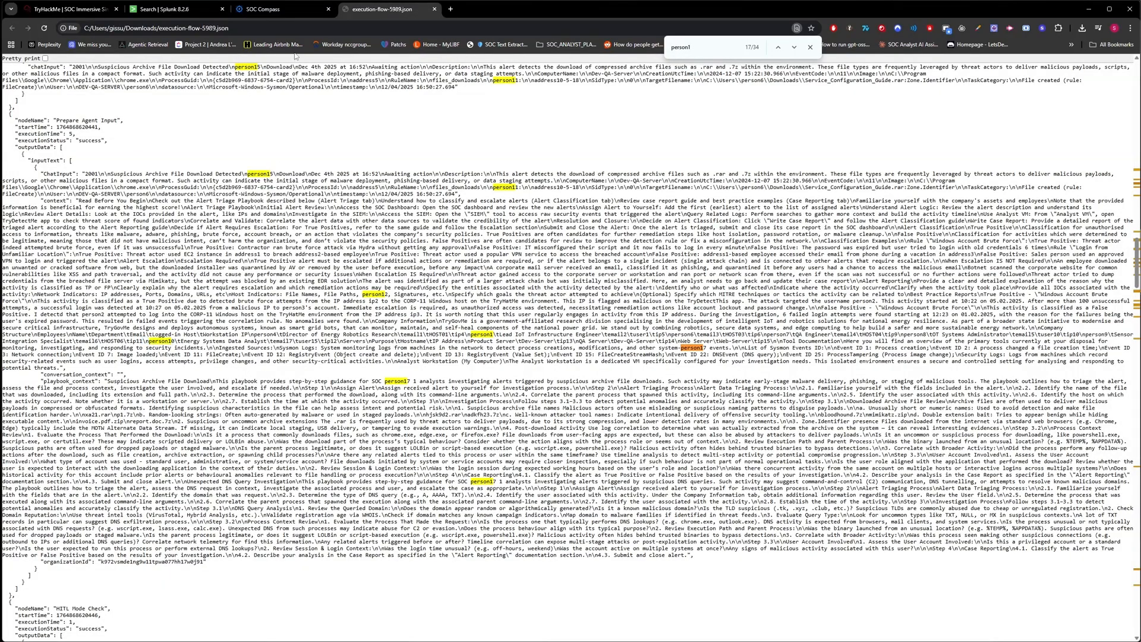
left_click(300, 10)
Clear the mapping search so every PII mapping is listed again.
left_click(395, 204)
key("ctrl+a")
key("BackSpace")
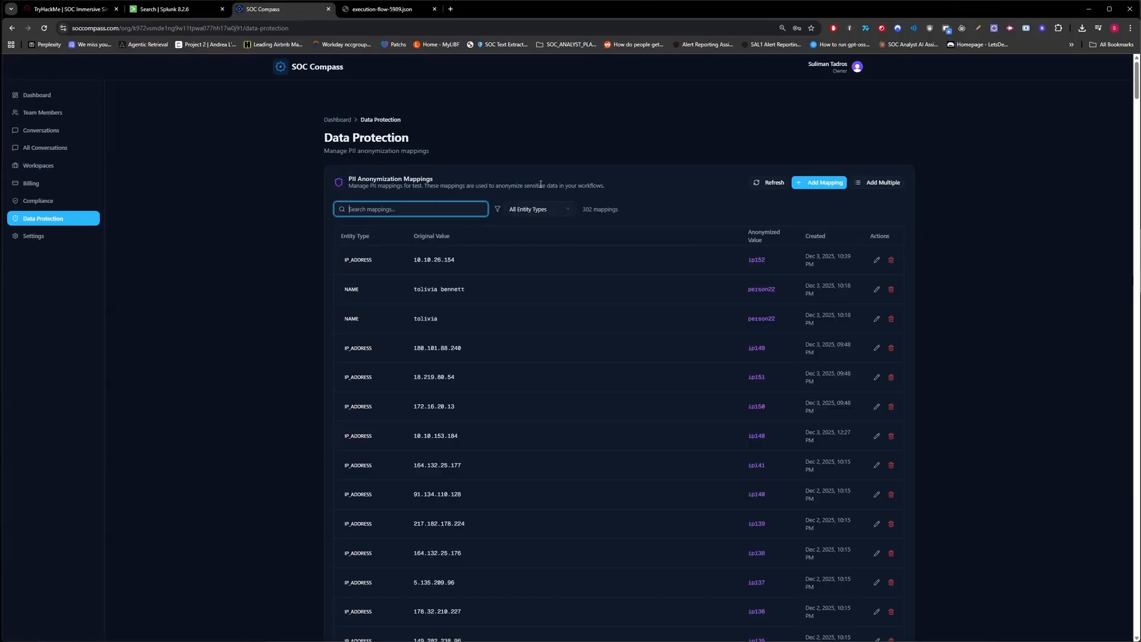
left_click(621, 179)
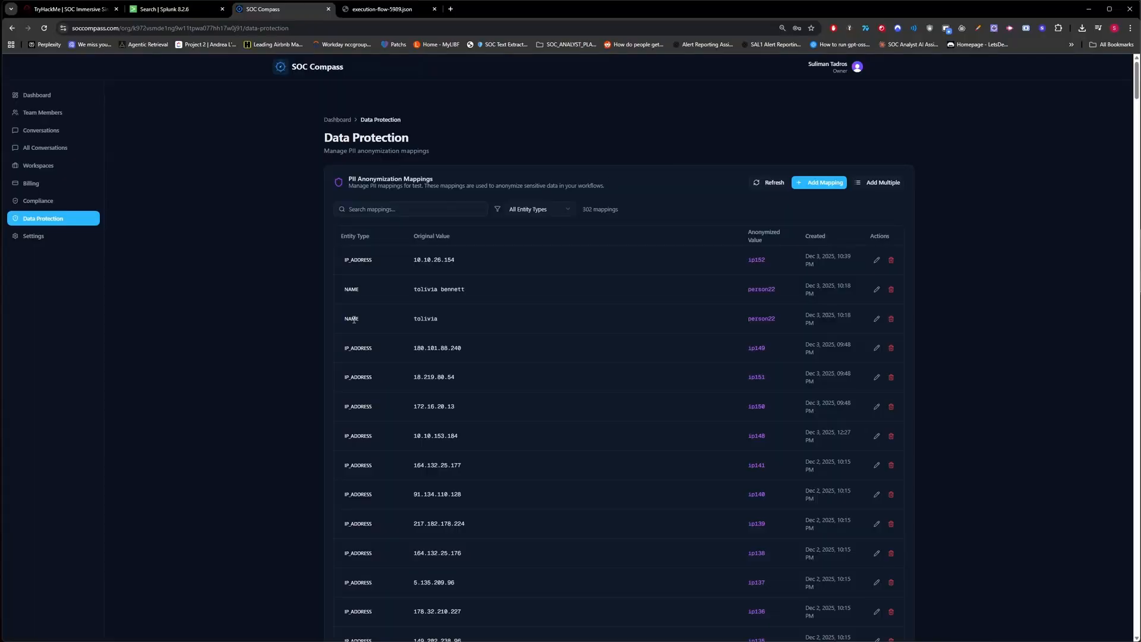